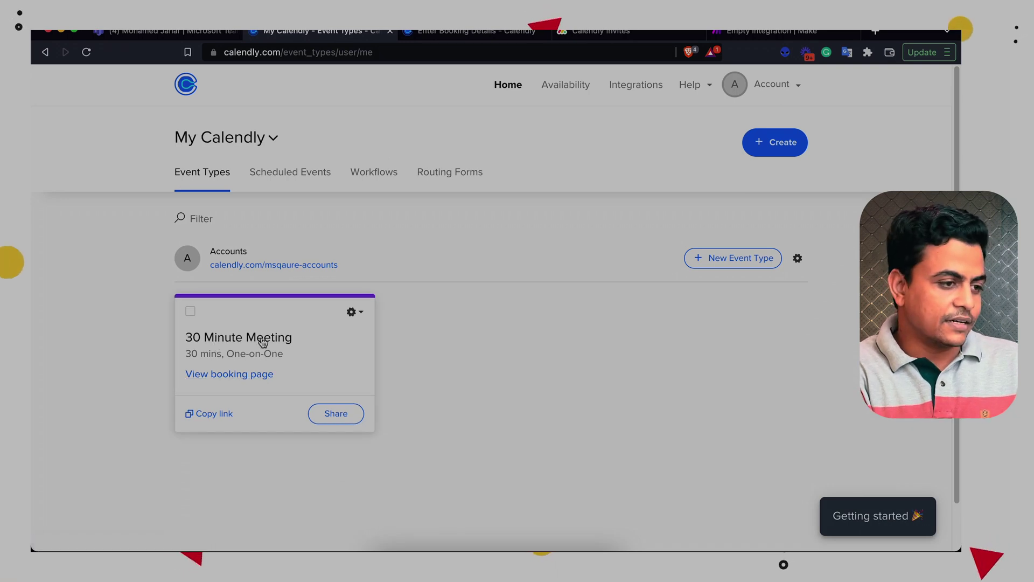
Check the Industry choices on the Calendly booking details form, then go to the Calendly Invites board
click(453, 34)
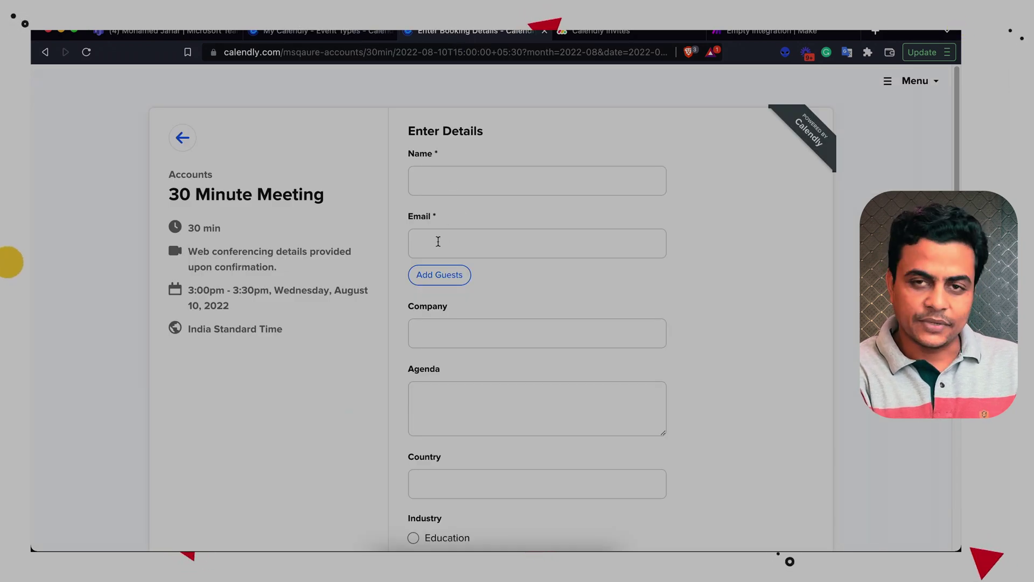
scroll(438, 320, down, 3)
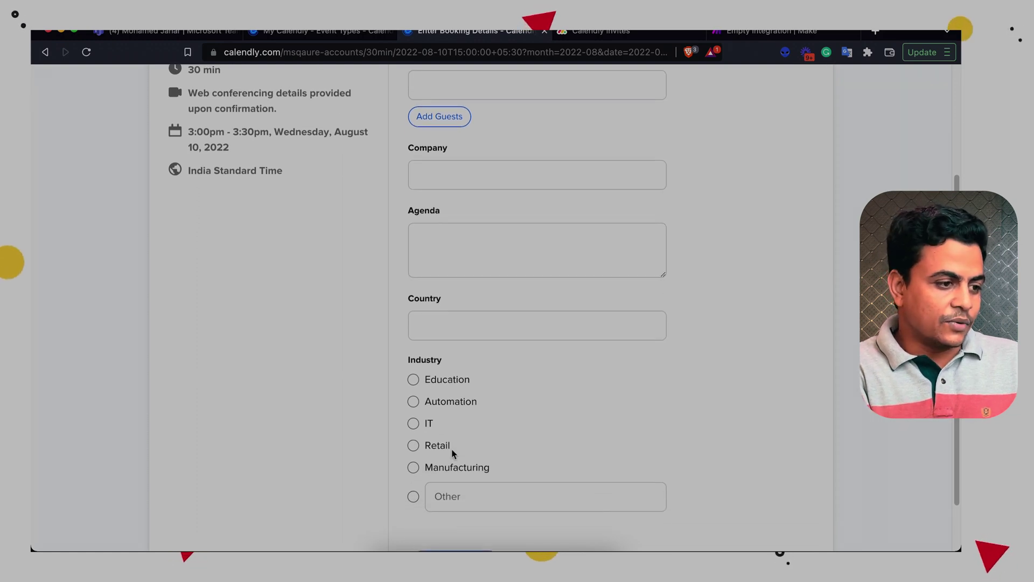
click(603, 33)
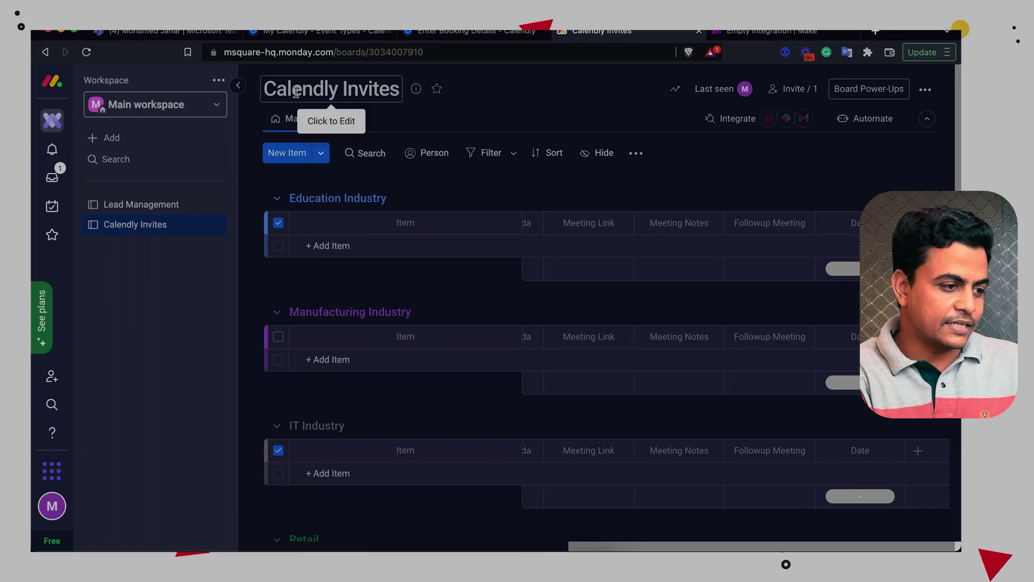
Scroll through the Calendly Invites board's industry groups and its columns from Status to Followup Meeting
scroll(422, 190, down, 1)
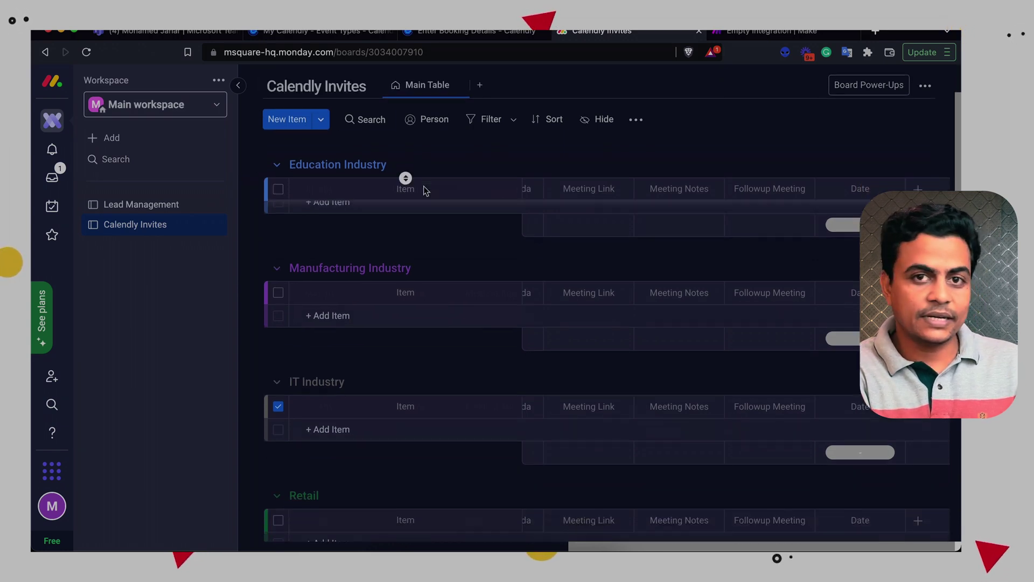
scroll(404, 178, up, 2)
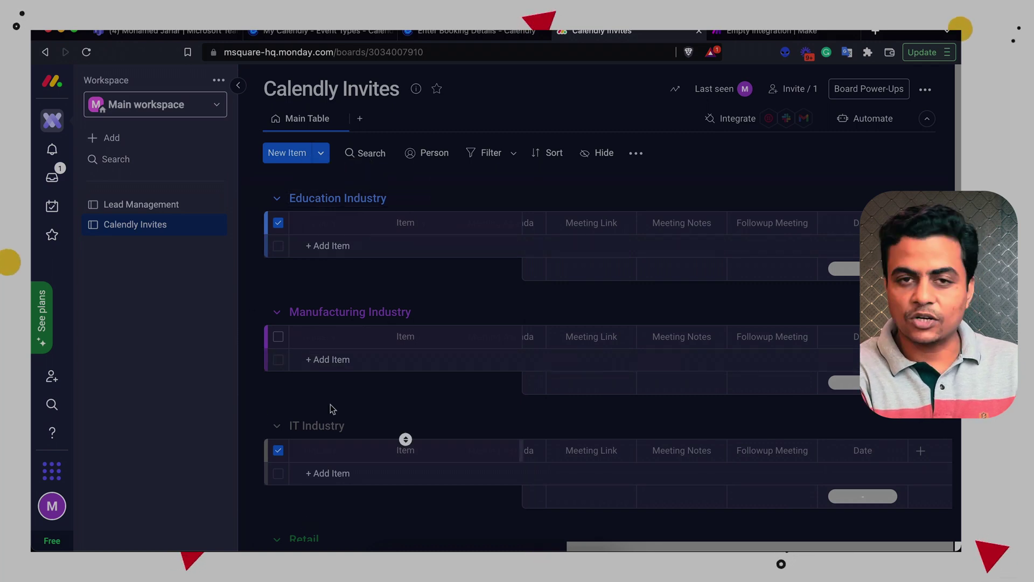
scroll(330, 409, down, 5)
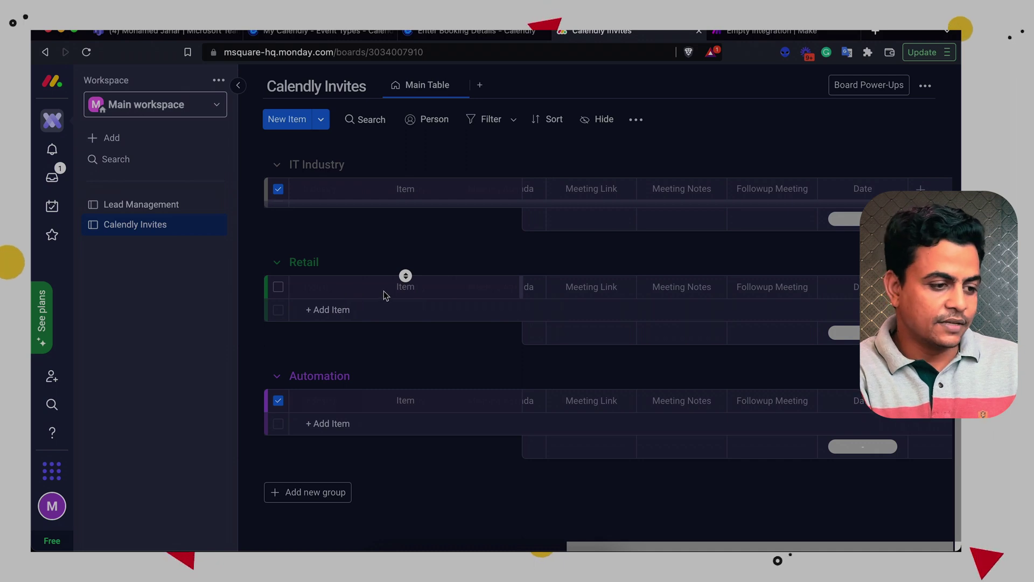
scroll(611, 300, left, 5)
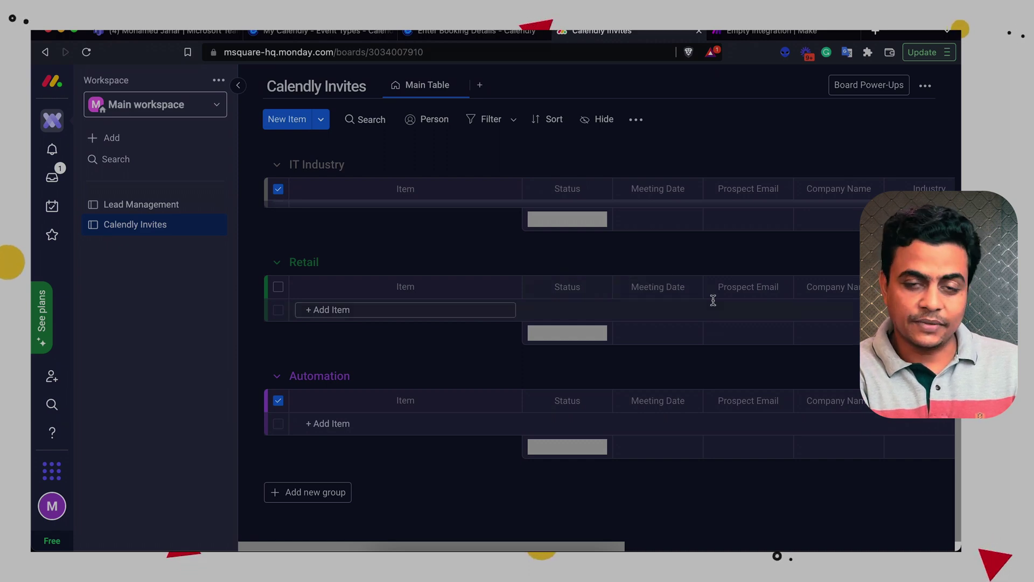
scroll(743, 287, right, 2)
scroll(744, 286, right, 5)
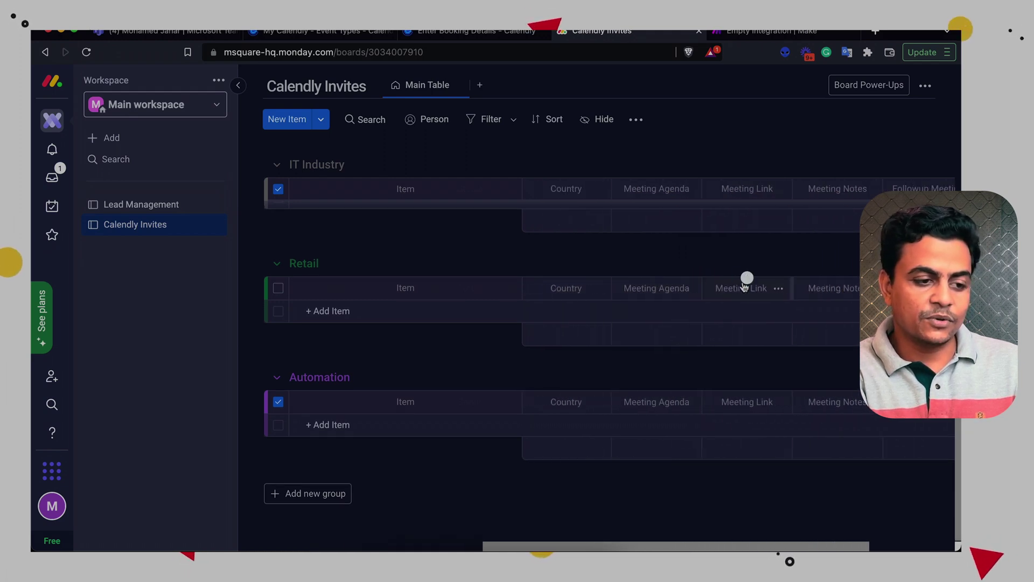
scroll(749, 286, right, 2)
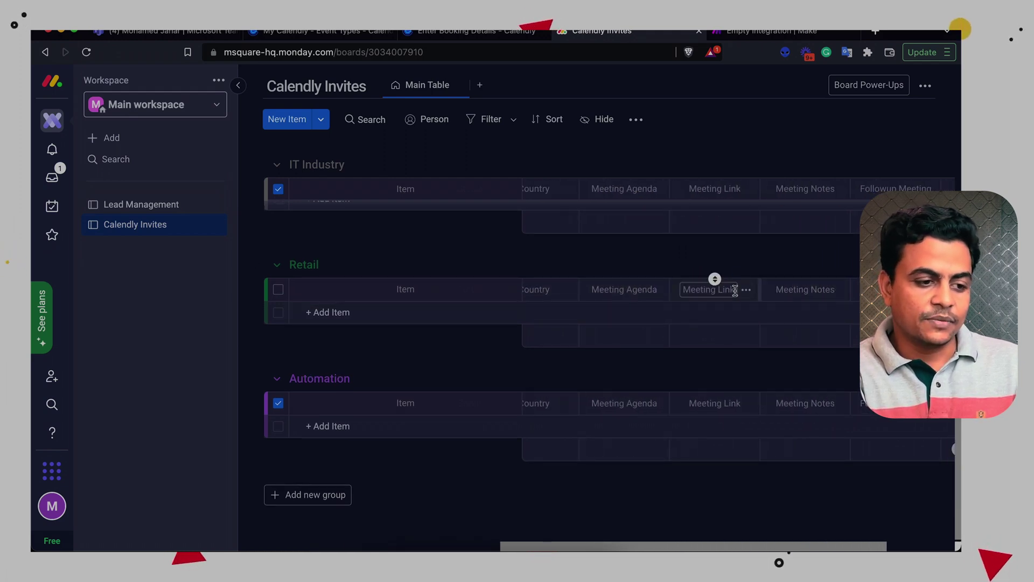
scroll(802, 294, right, 2)
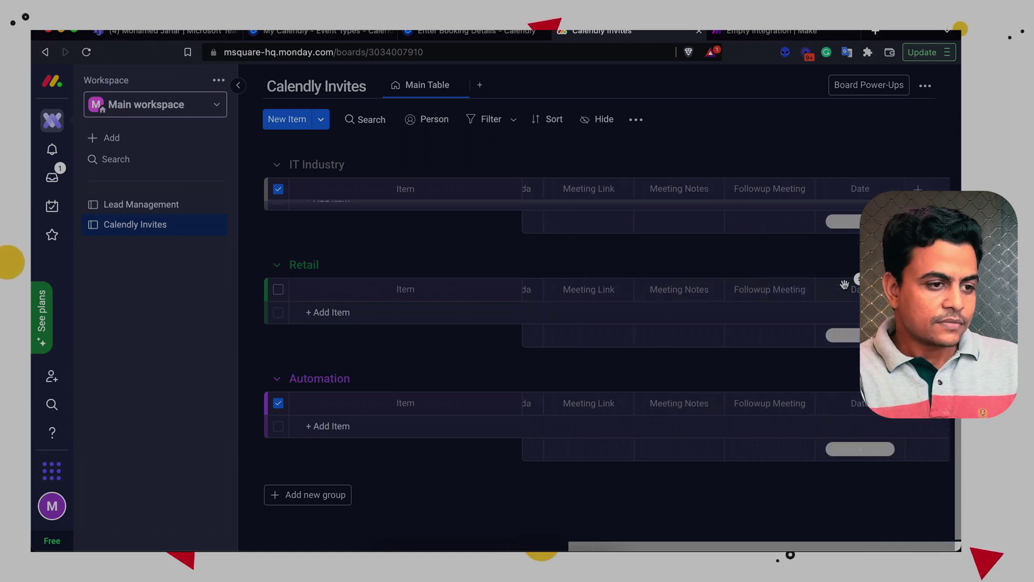
Start the Make scenario with a Calendly Watch Events trigger on the My Calendly Event webhook
click(773, 34)
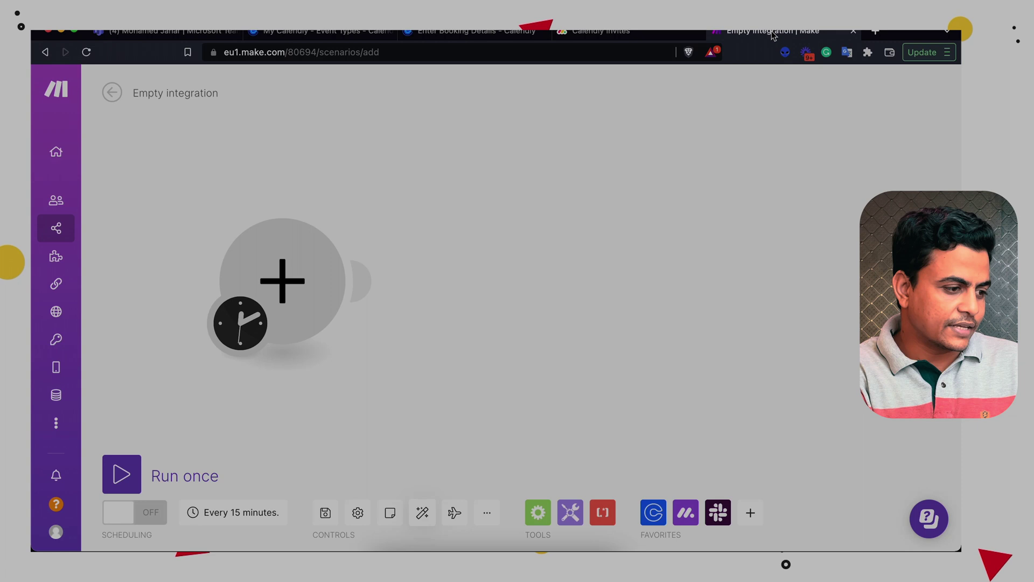
click(286, 281)
click(382, 222)
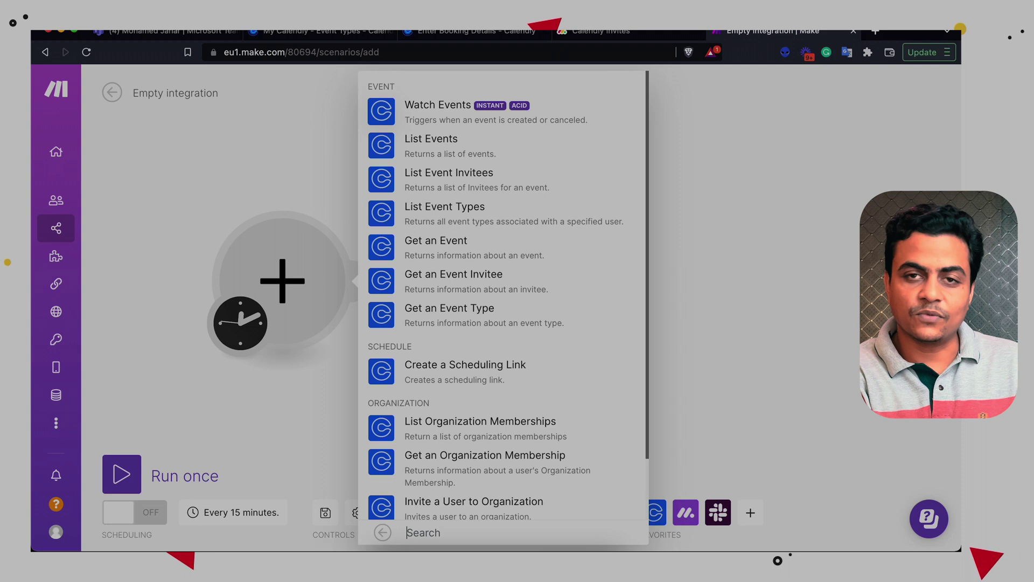
click(471, 111)
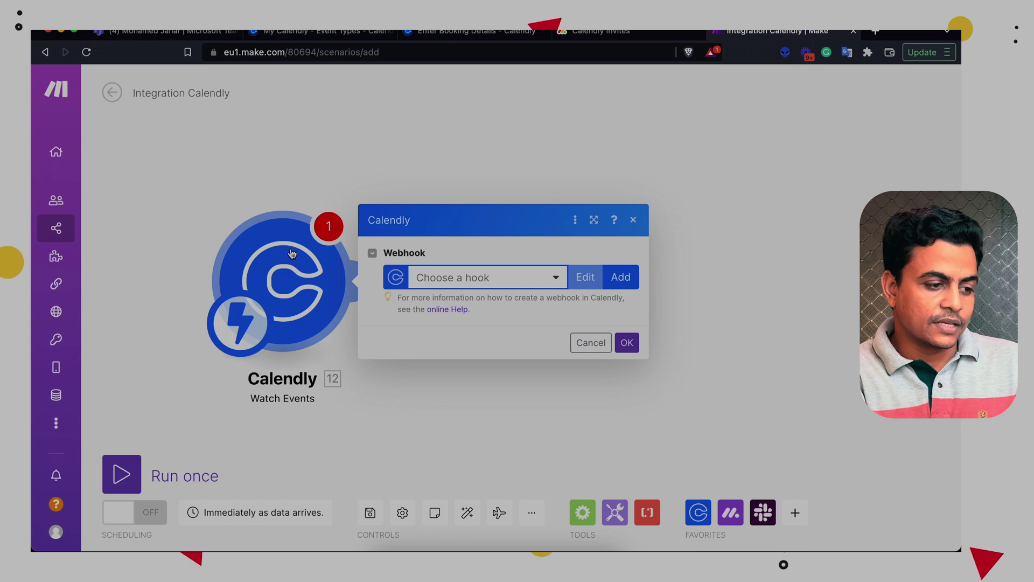
click(457, 278)
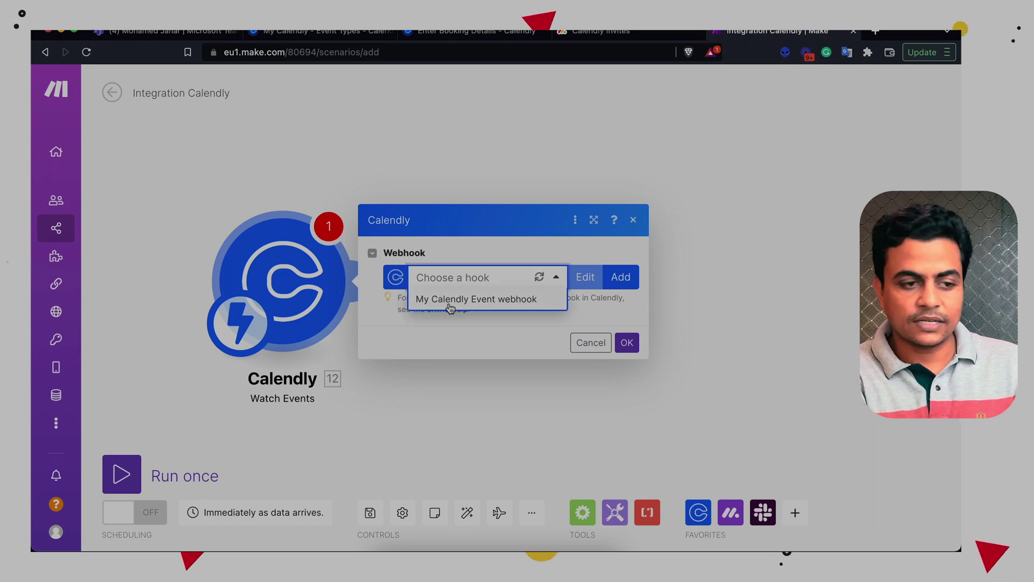
click(451, 300)
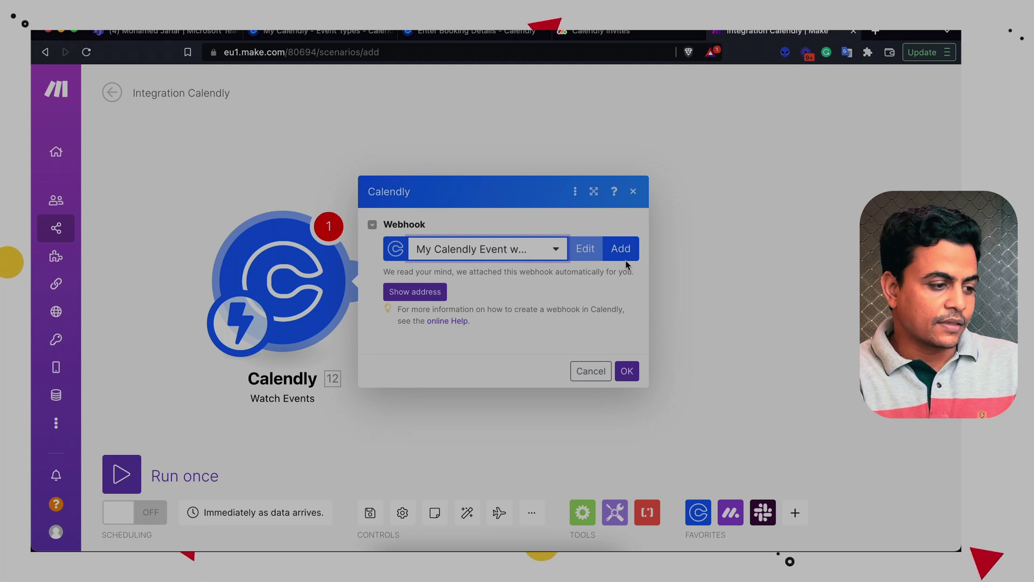
click(626, 371)
Add a Calendly Get an Event module with Event mapped from the trigger
click(371, 281)
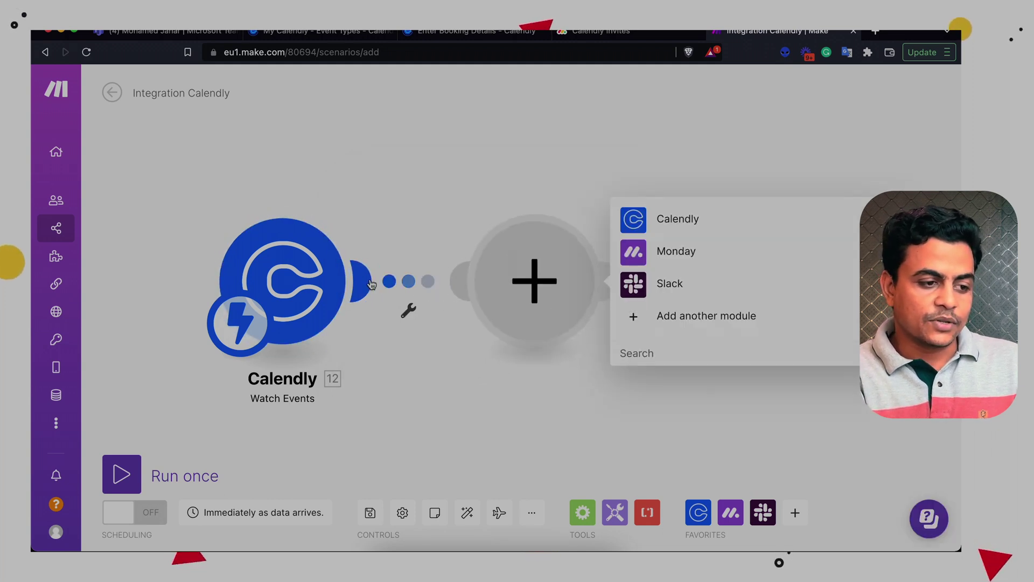
click(681, 220)
click(681, 210)
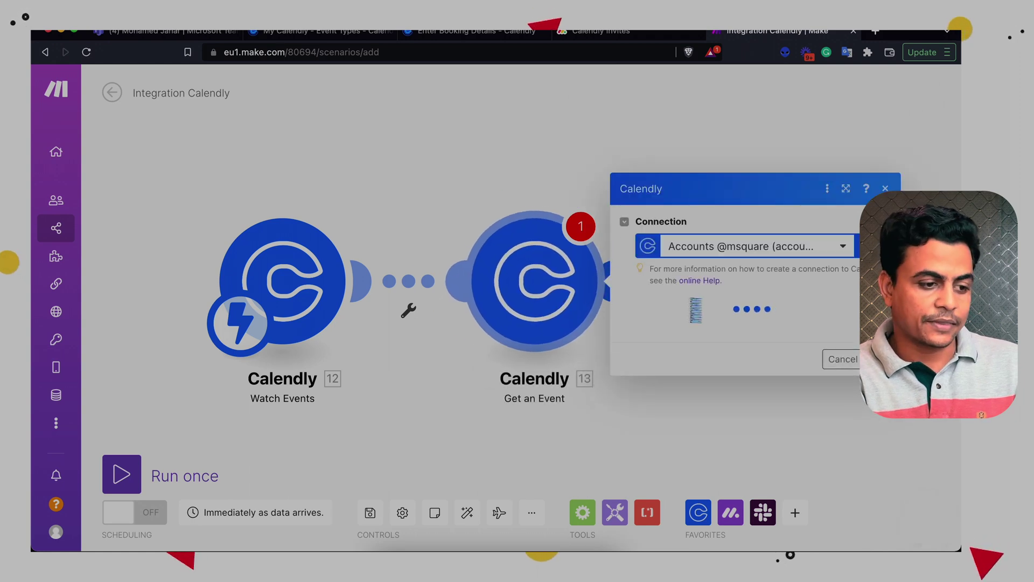
click(658, 322)
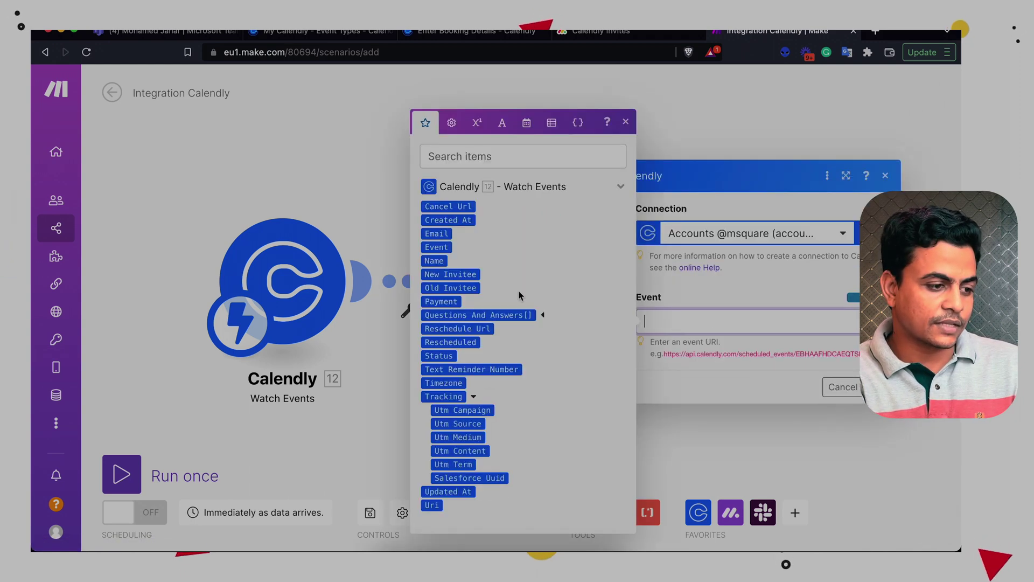
click(436, 246)
click(879, 386)
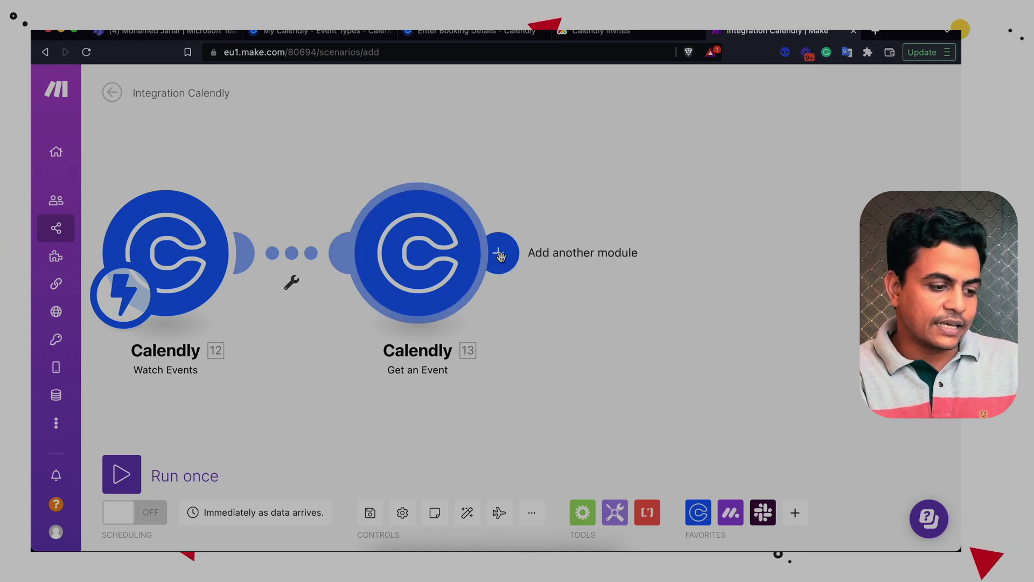
Add a Monday Create an Item module with the invitee's Name as the item name
click(495, 253)
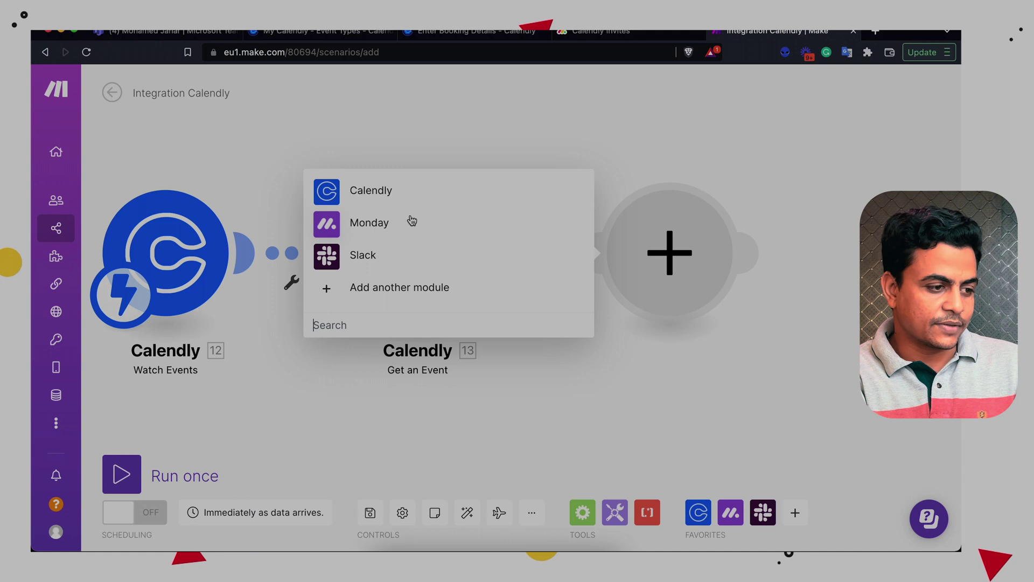
click(412, 221)
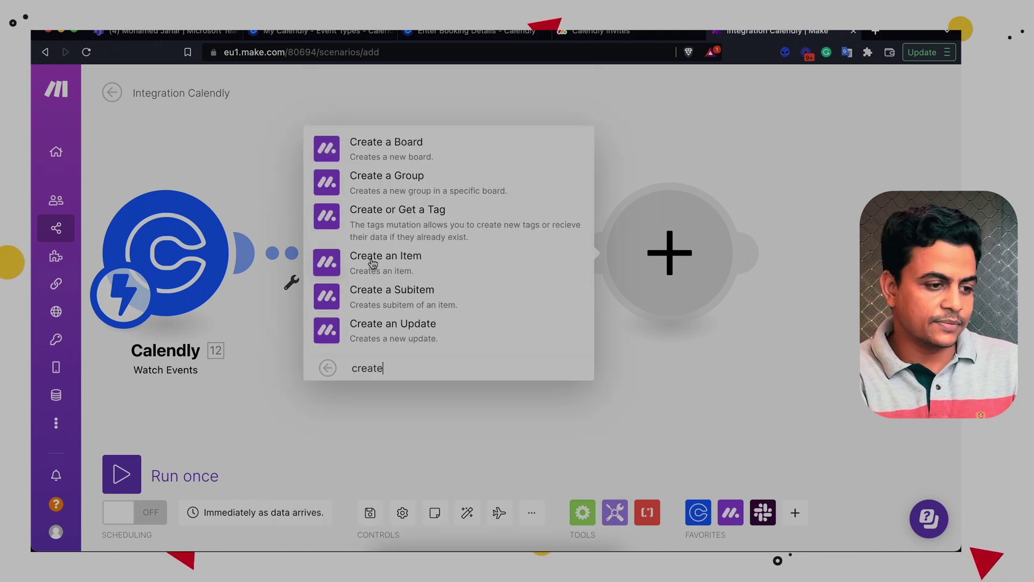
click(373, 263)
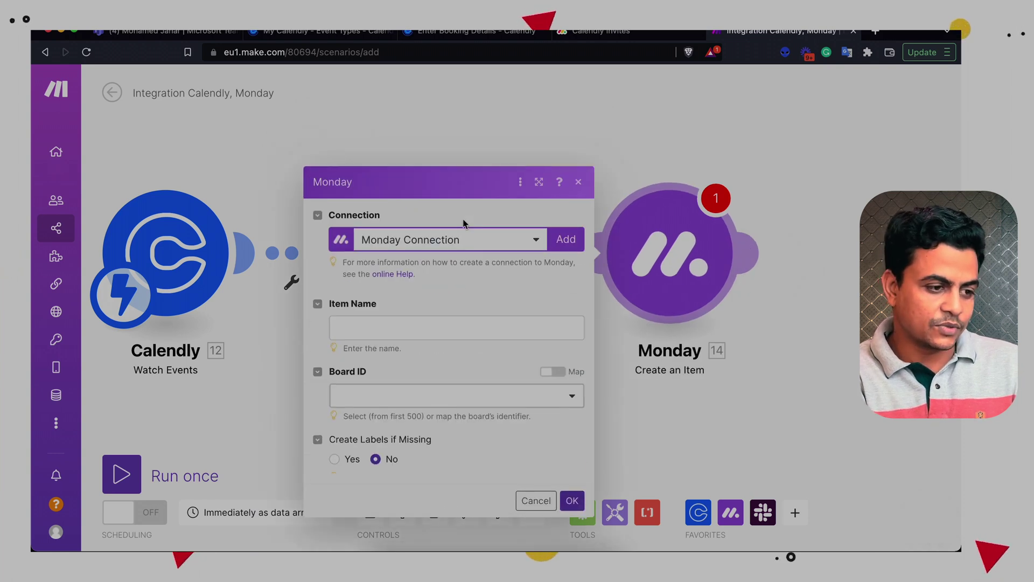
click(397, 232)
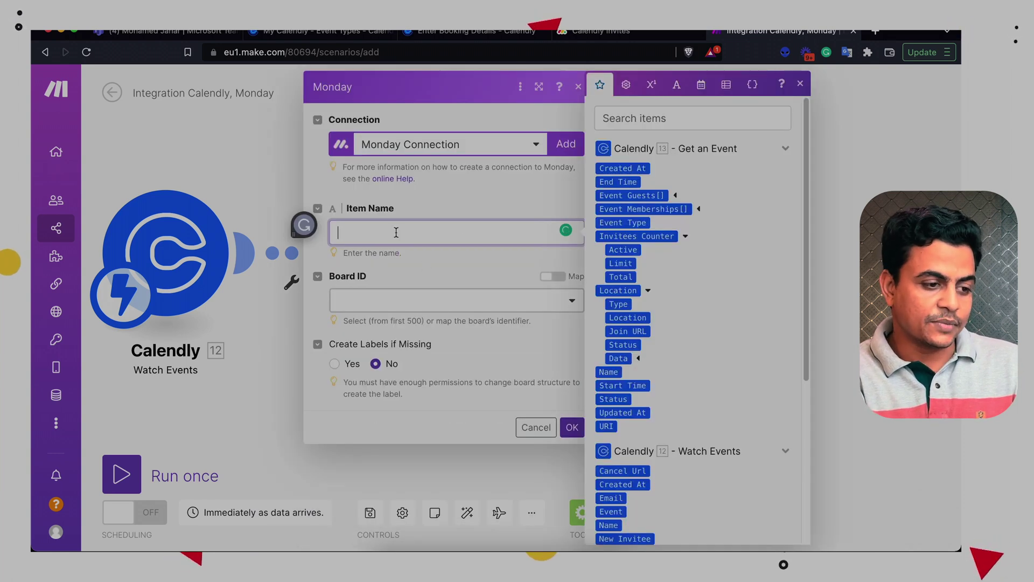
scroll(618, 264, down, 5)
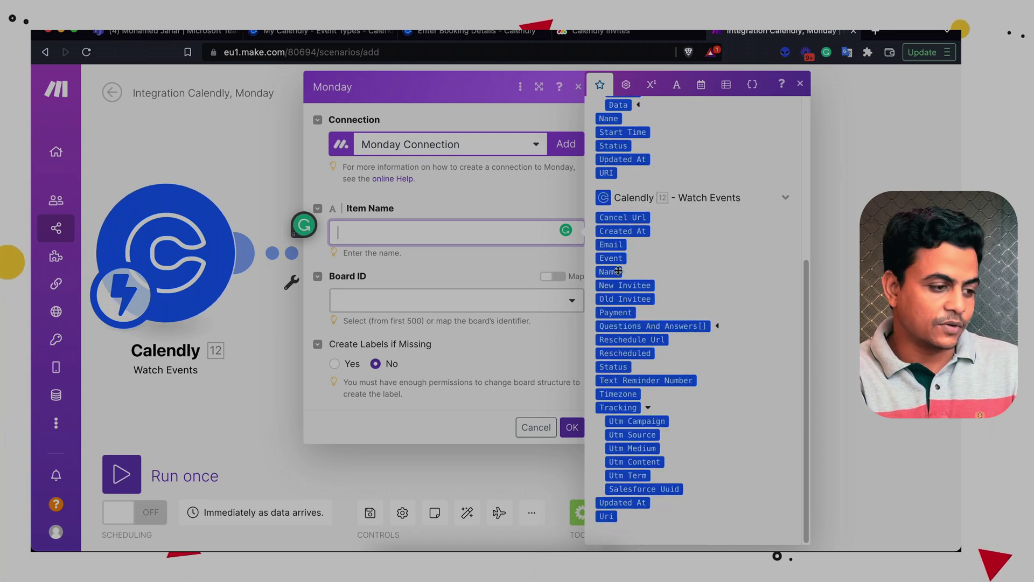
click(614, 272)
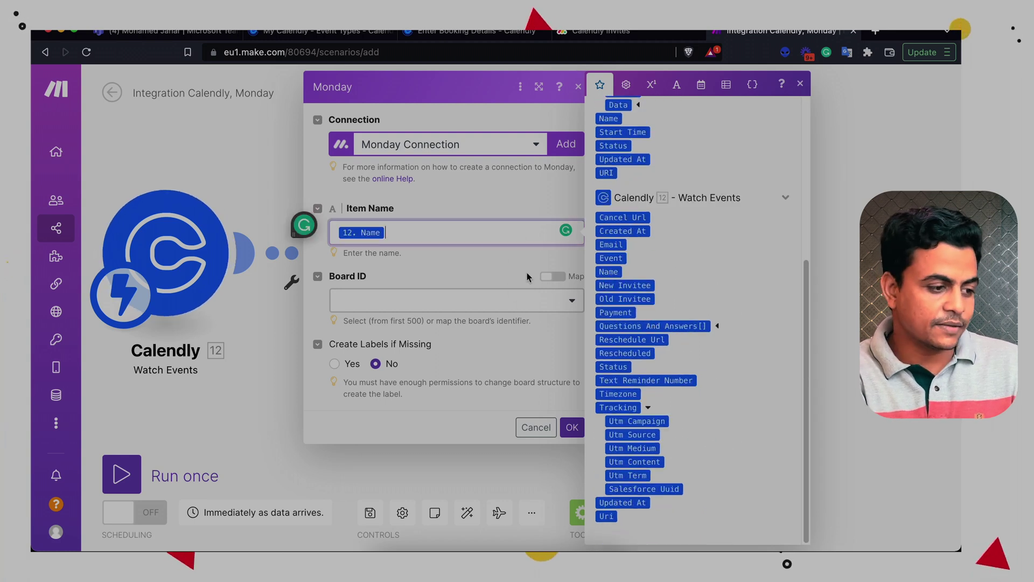
Target the Calendly Invites board's Automation group and add a column value entry
click(384, 307)
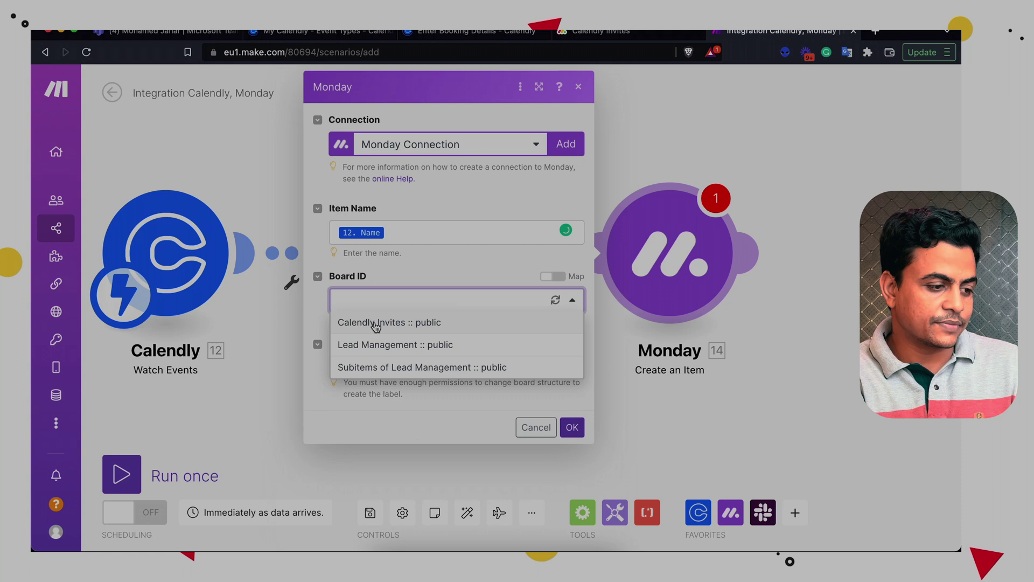
click(376, 323)
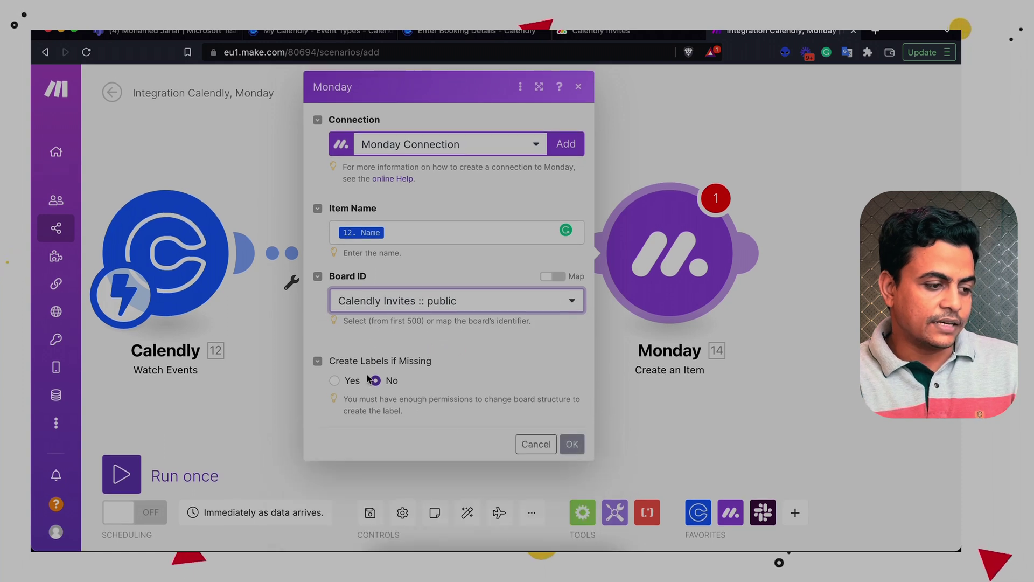
scroll(368, 334, down, 1)
click(365, 343)
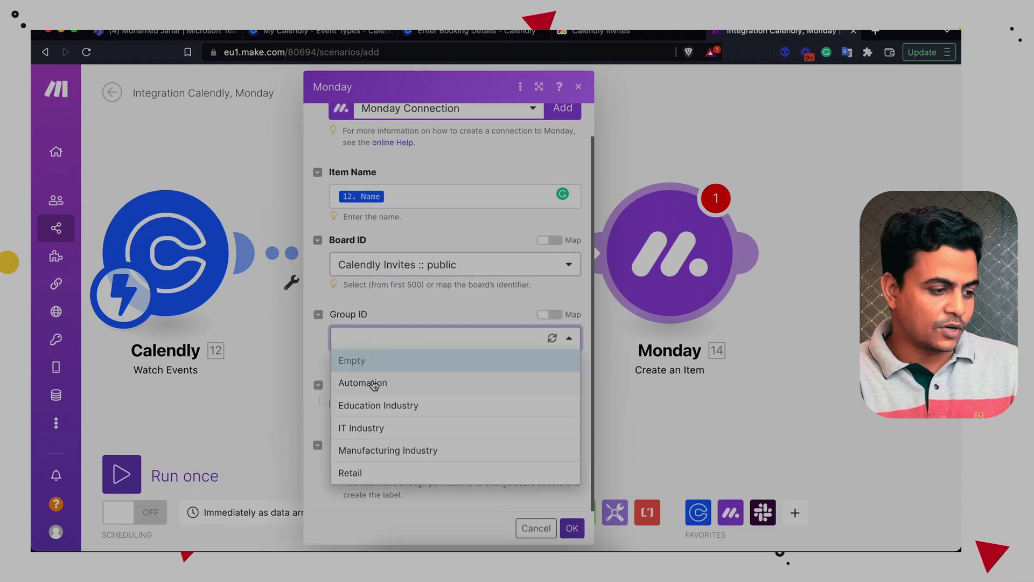
click(372, 384)
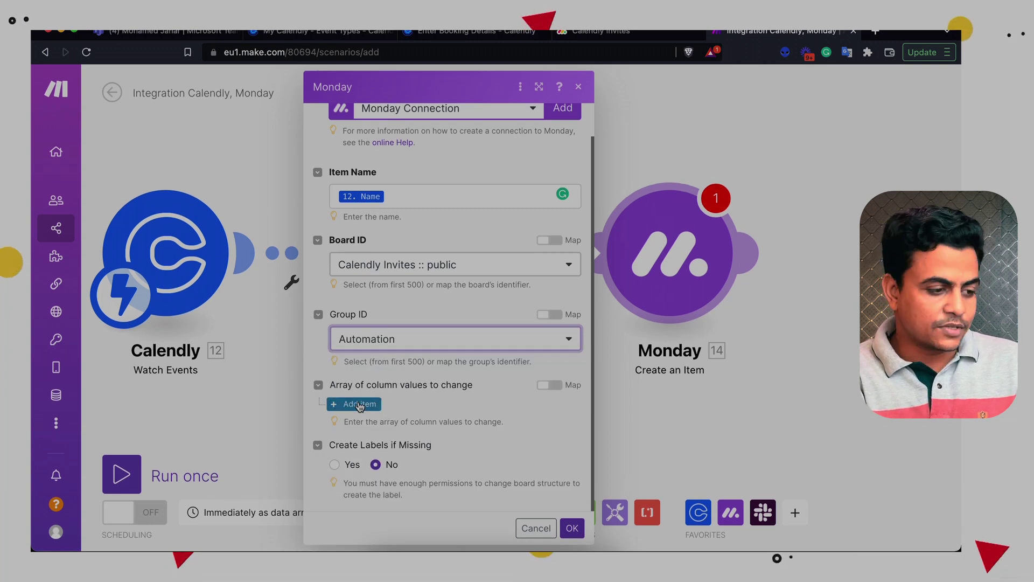
click(360, 404)
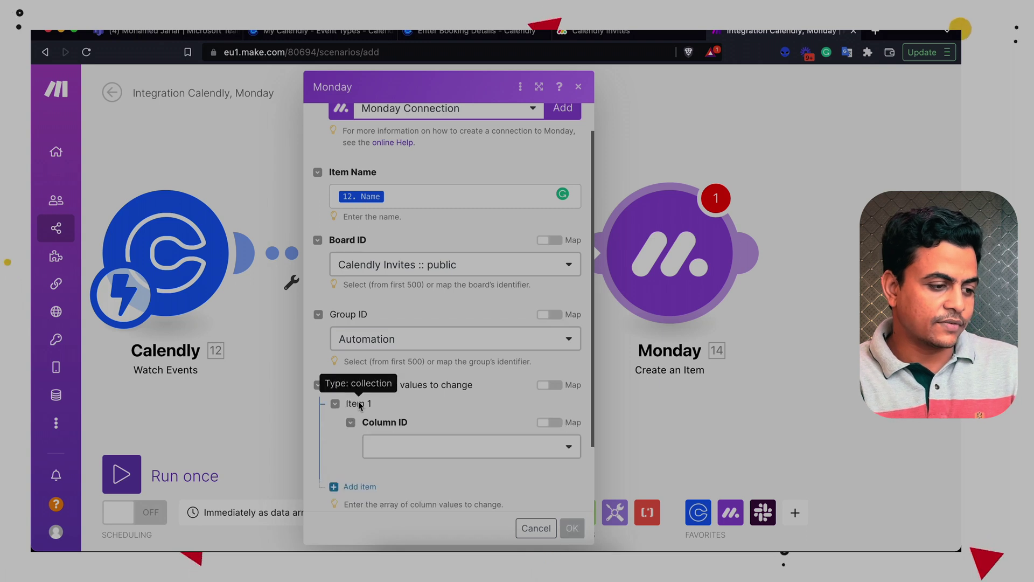
scroll(359, 407, down, 2)
Set the first column entry to Company Name and expand Questions And Answers[] for mapping
click(416, 363)
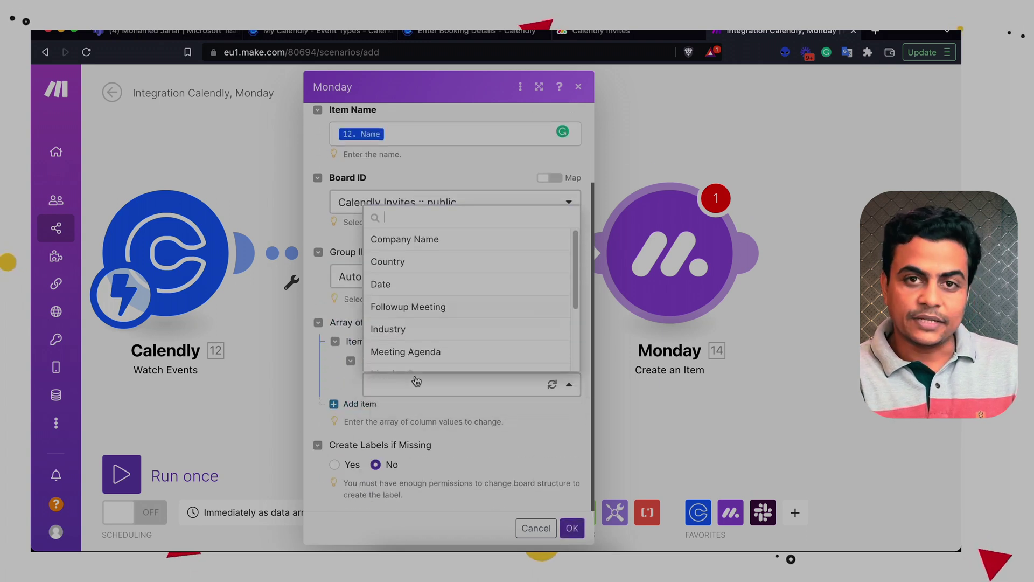
click(399, 412)
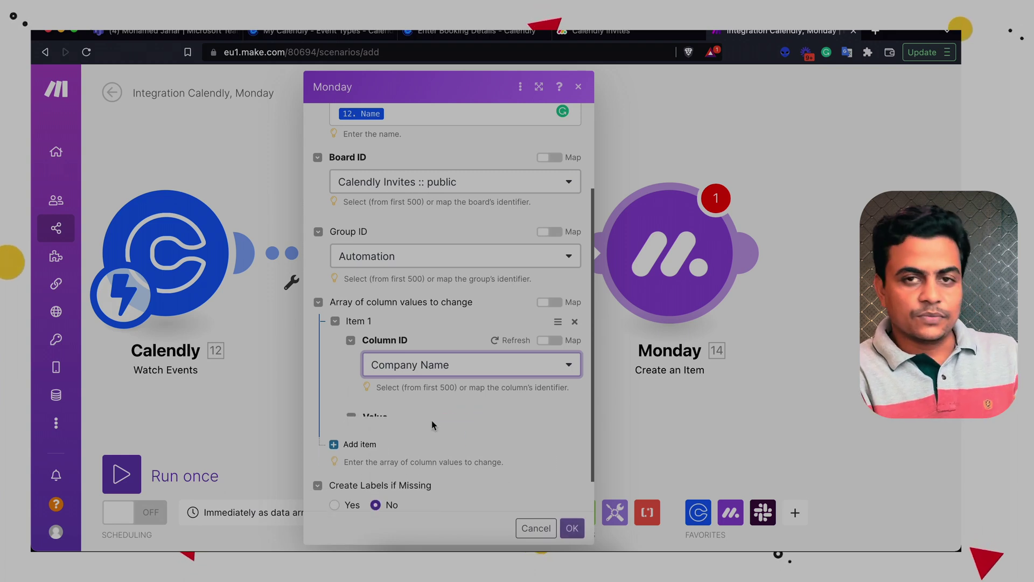
click(400, 439)
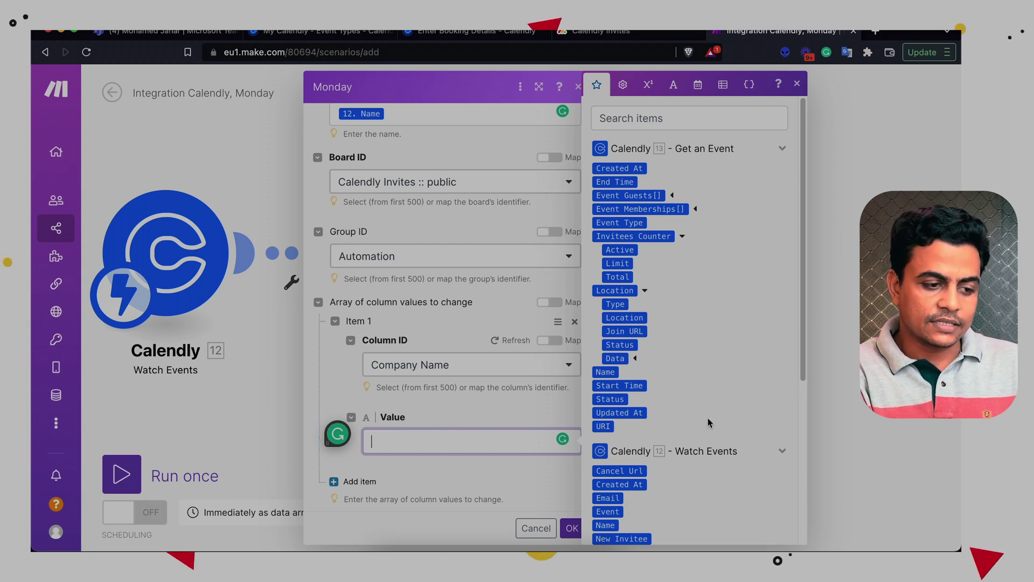
scroll(707, 418, down, 5)
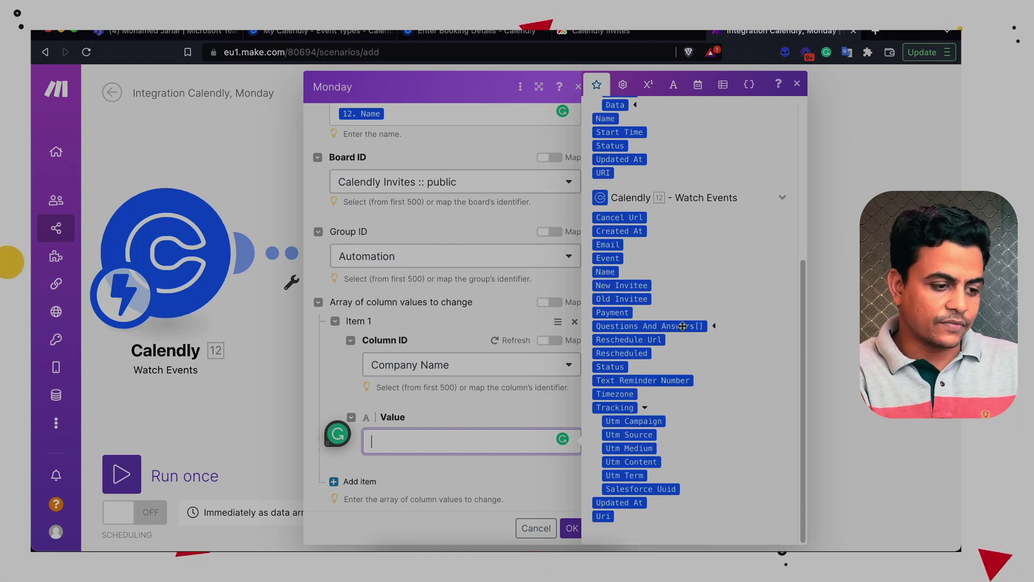
click(714, 327)
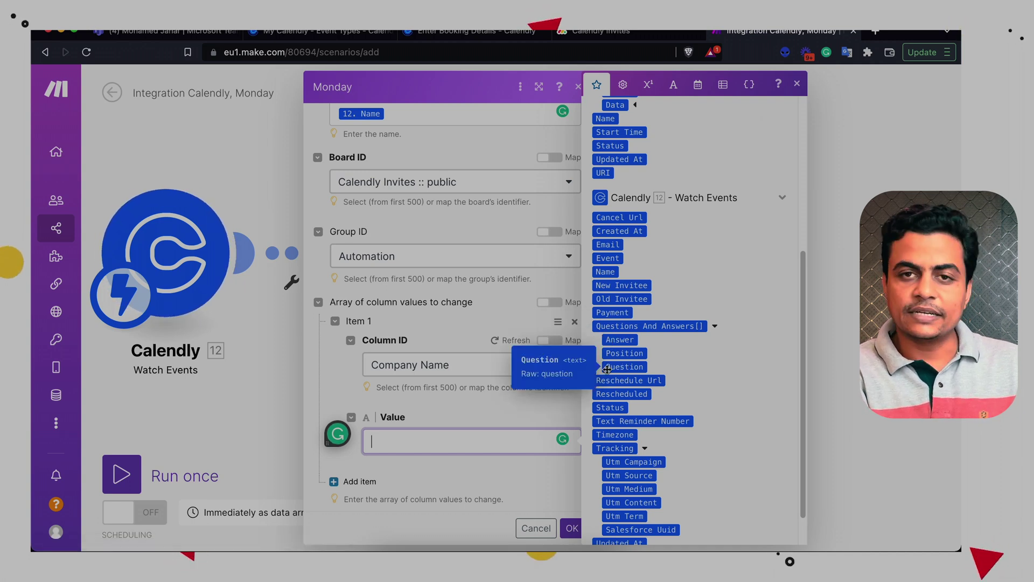
Enter get(map(Questions And Answers[]; answer; question; Company); 1) as the value and select it
click(445, 437)
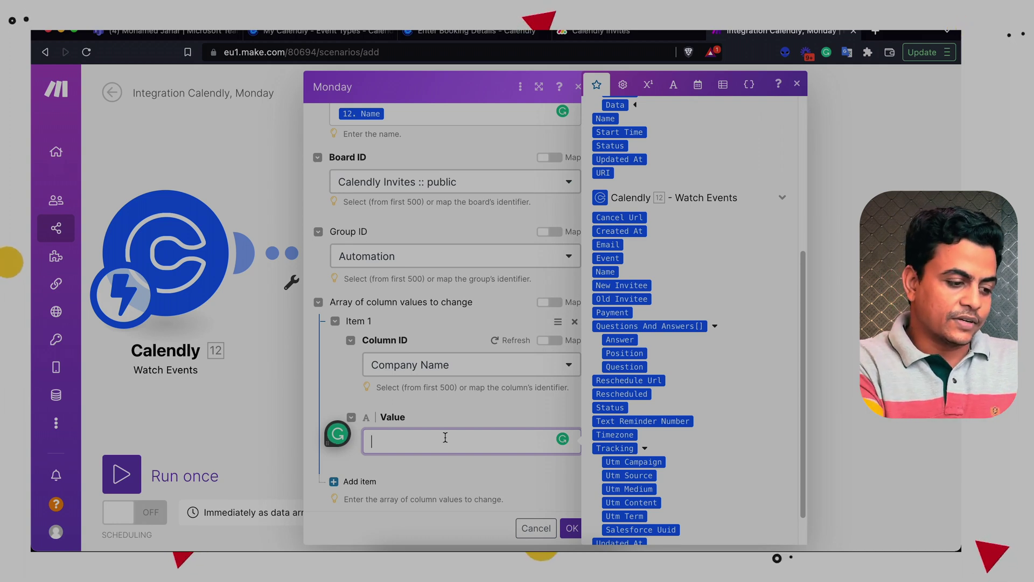
text(()
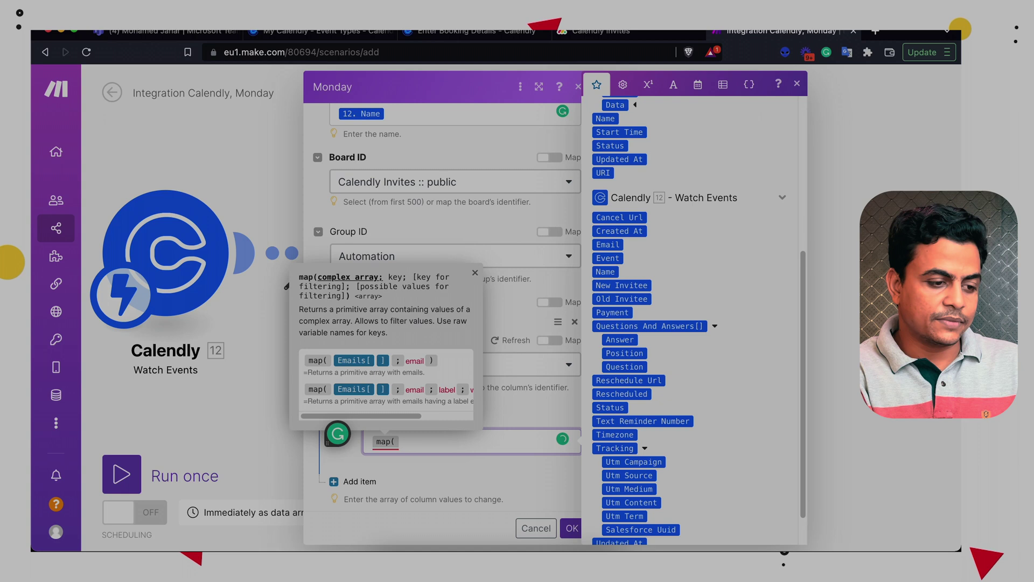
click(663, 326)
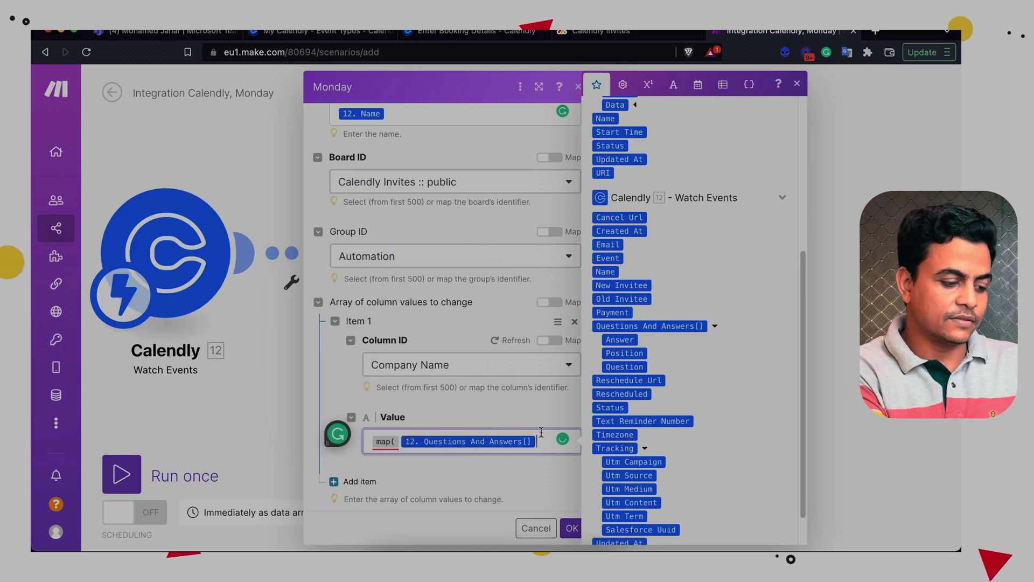
text(; answe)
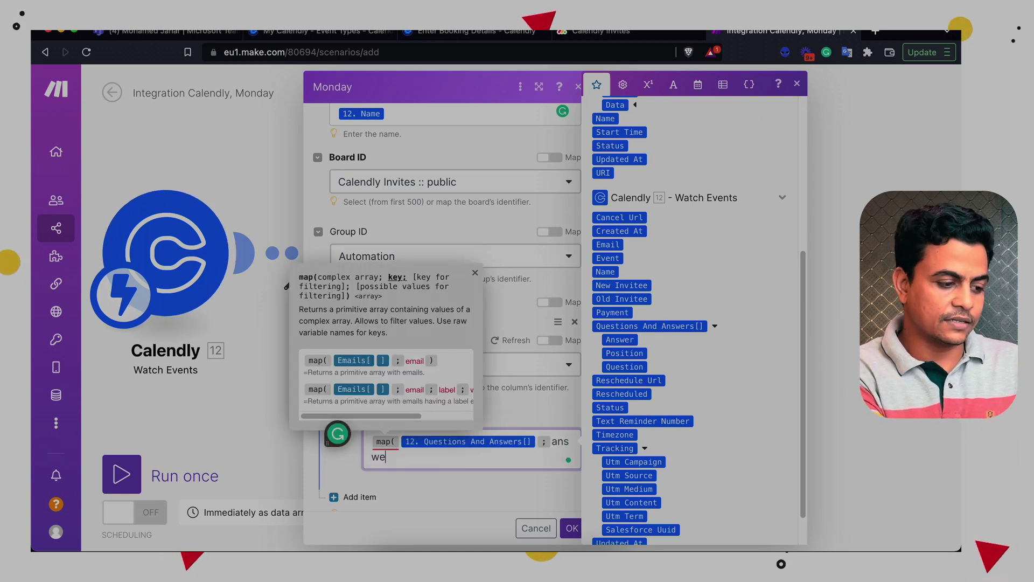
text(r ; )
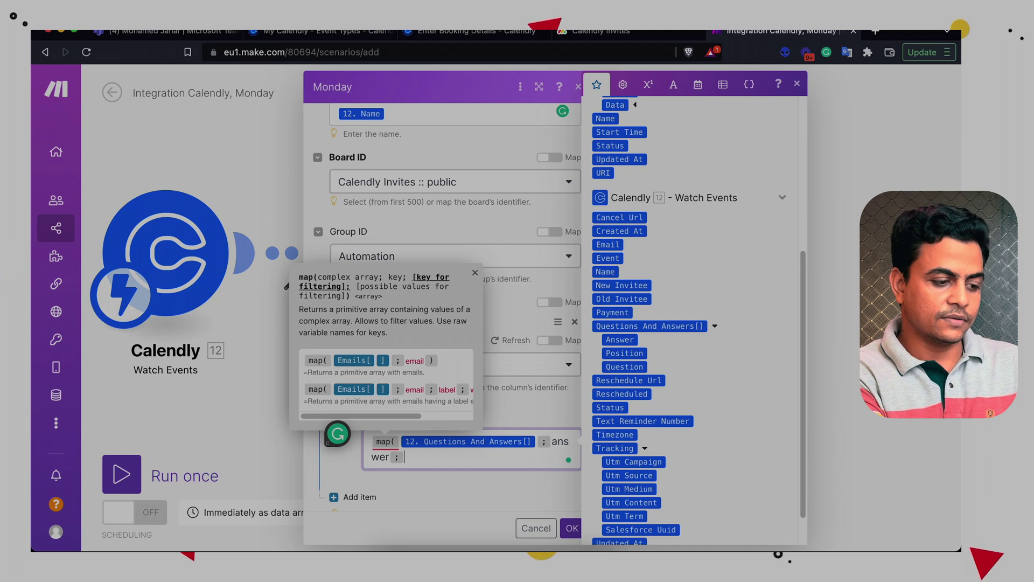
text(question )
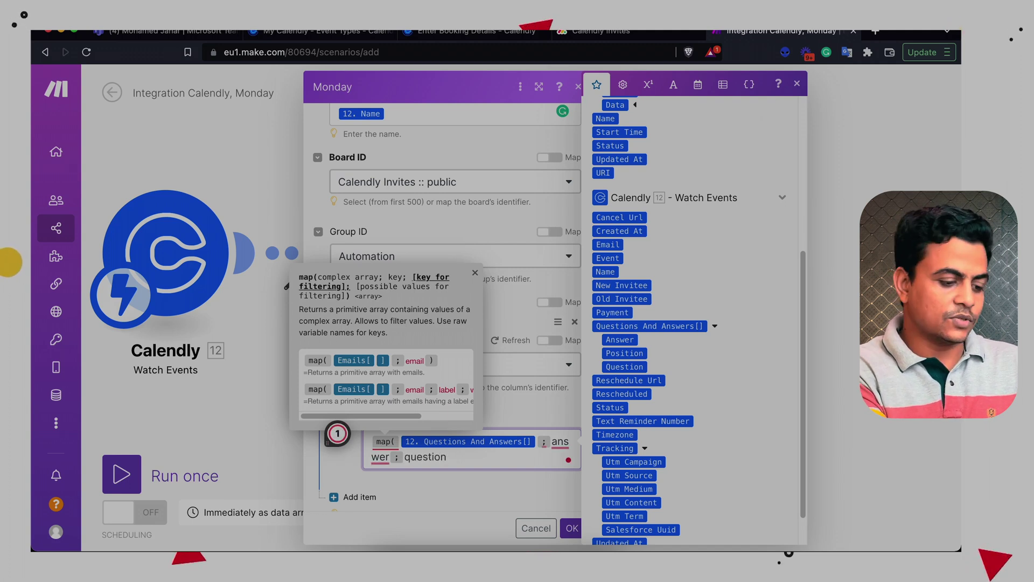
text(; Compa)
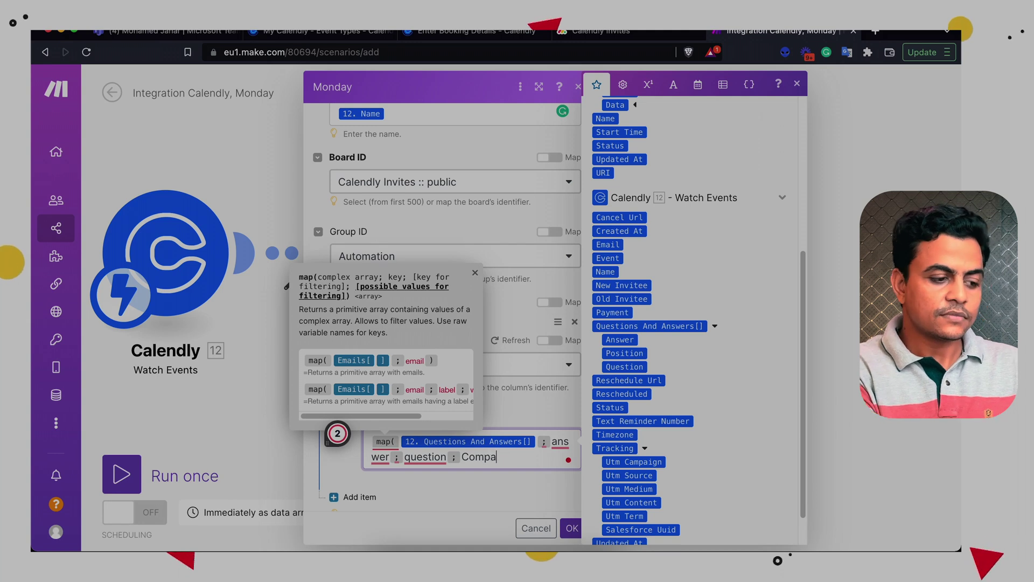
text(ny ))
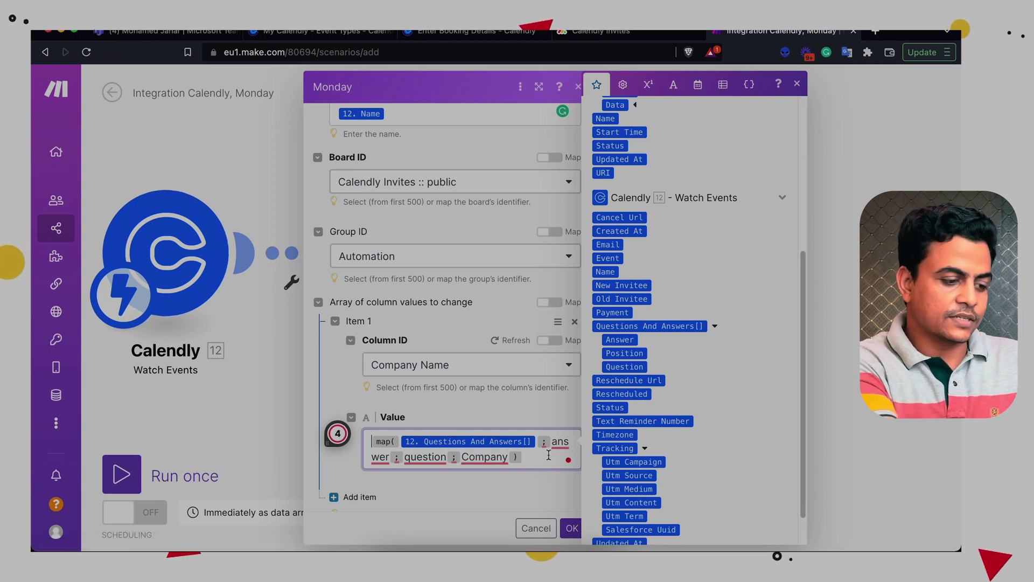
click(373, 442)
text(get( )
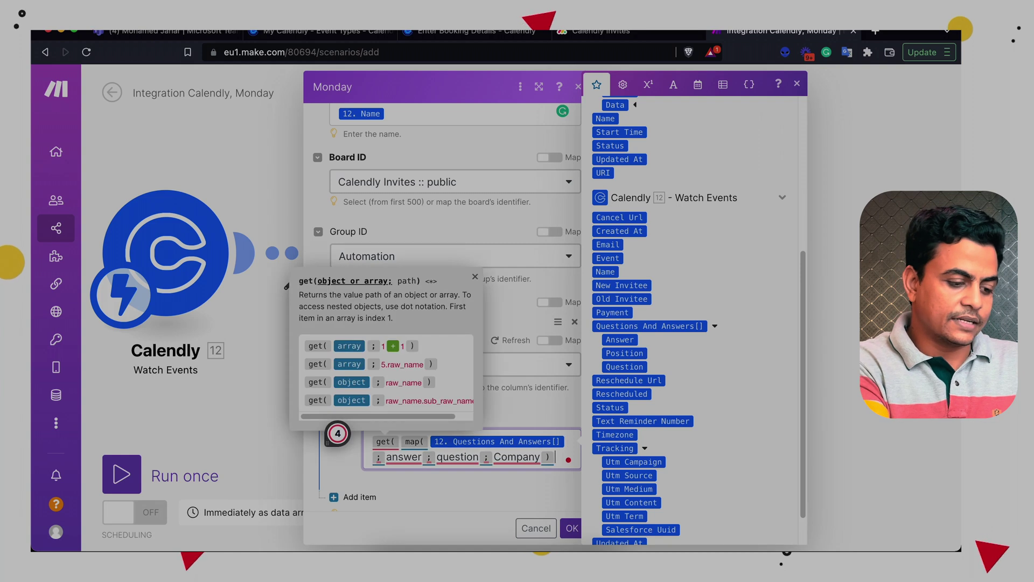
text(;1))
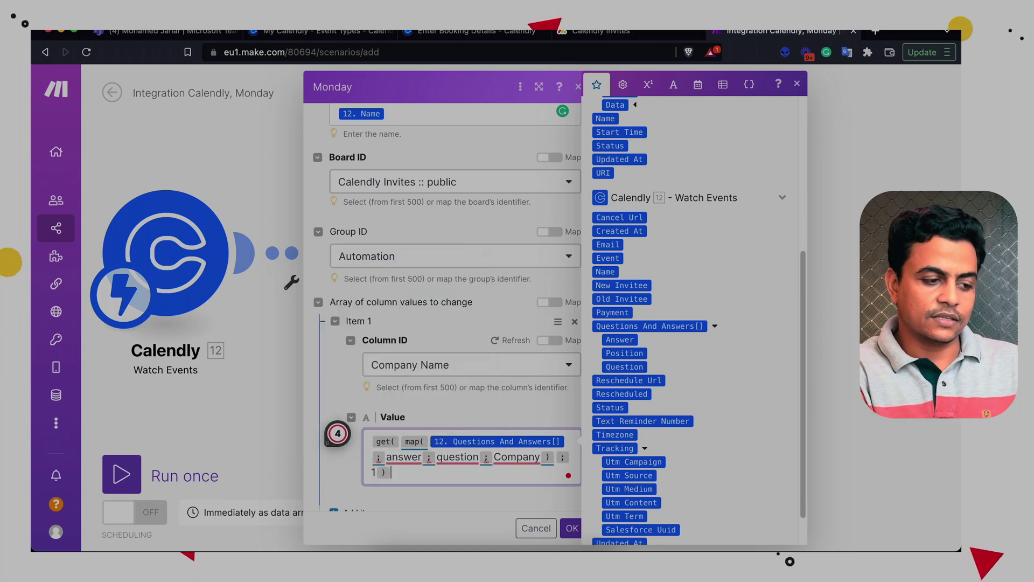
scroll(518, 494, down, 2)
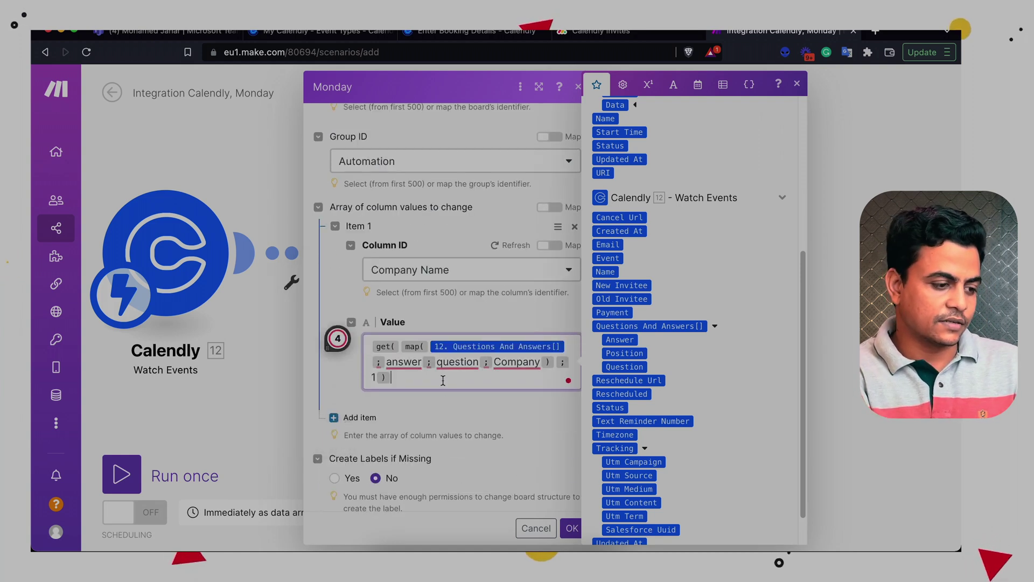
key(ctrl+a)
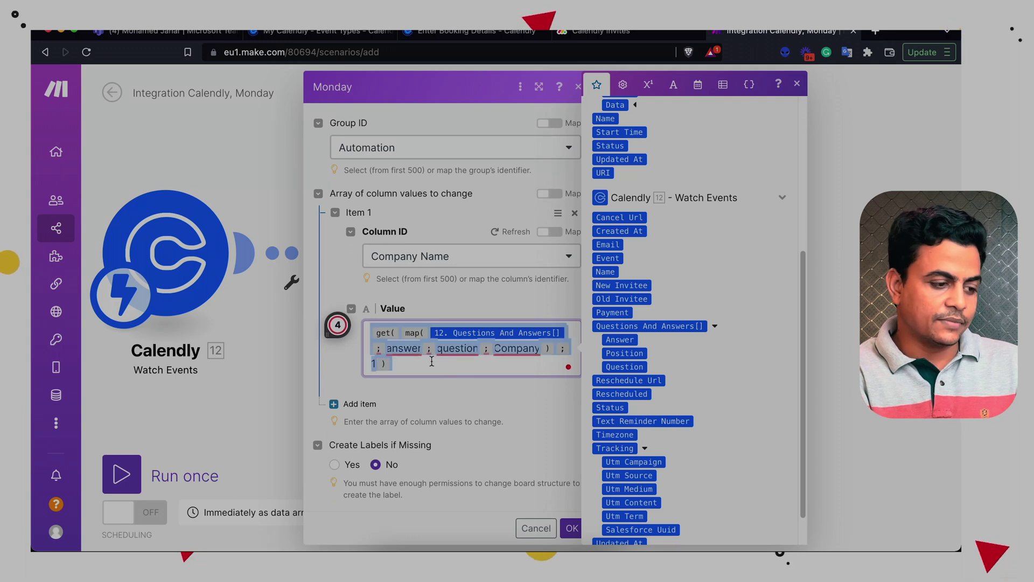
Add a Country column entry using the pasted formula with the key changed to Country
click(360, 404)
scroll(427, 378, down, 2)
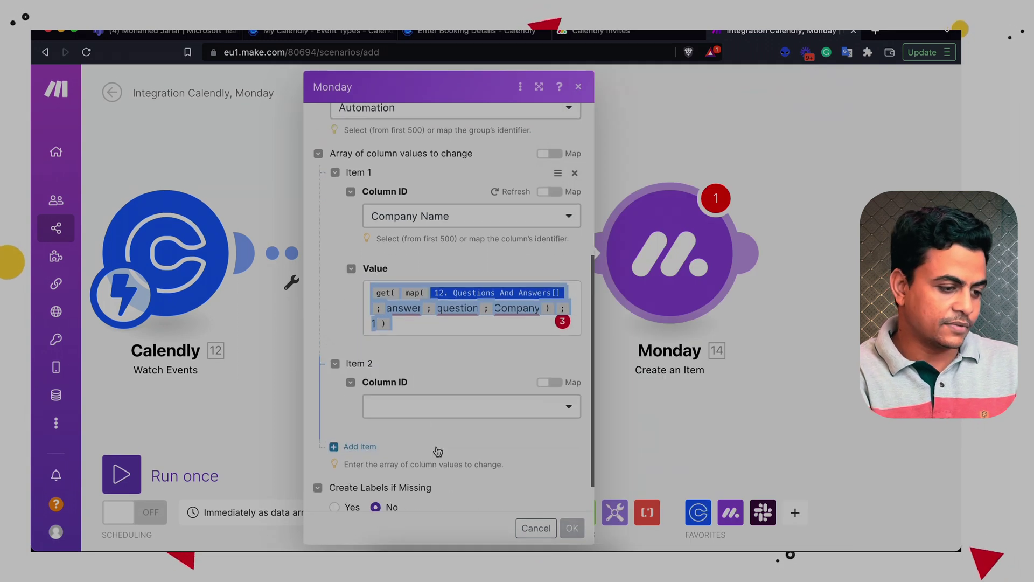
click(428, 360)
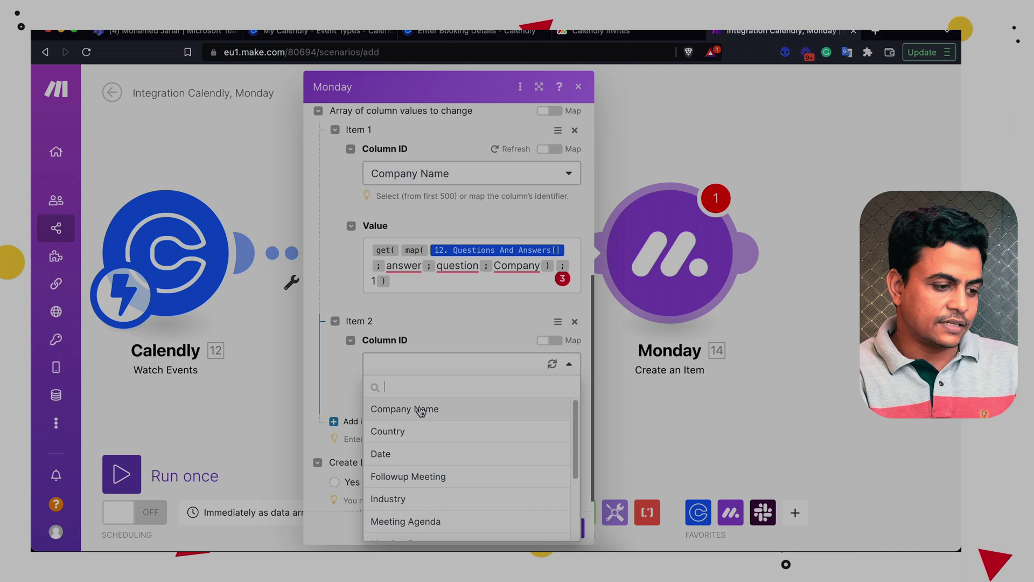
click(415, 434)
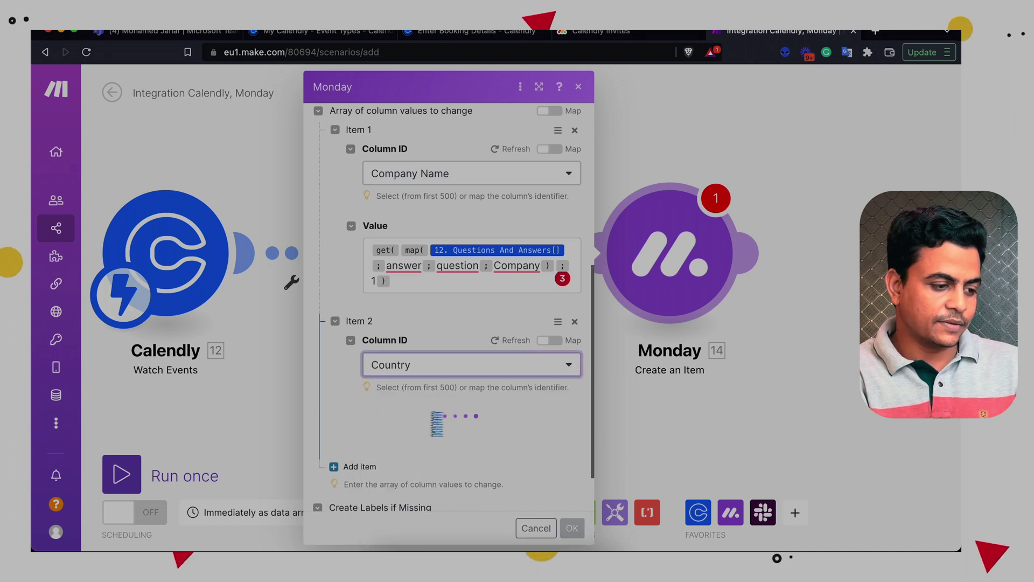
click(422, 431)
text(get( map( 12.questions_and_answers ; answer ; question ; Company ) ; 1 ))
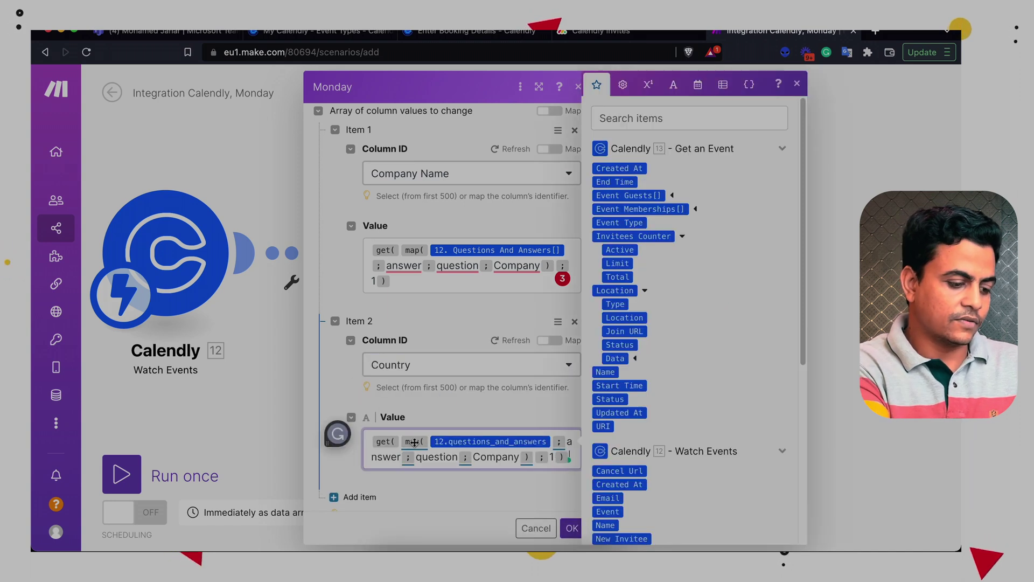
double_click(496, 456)
text(Conu)
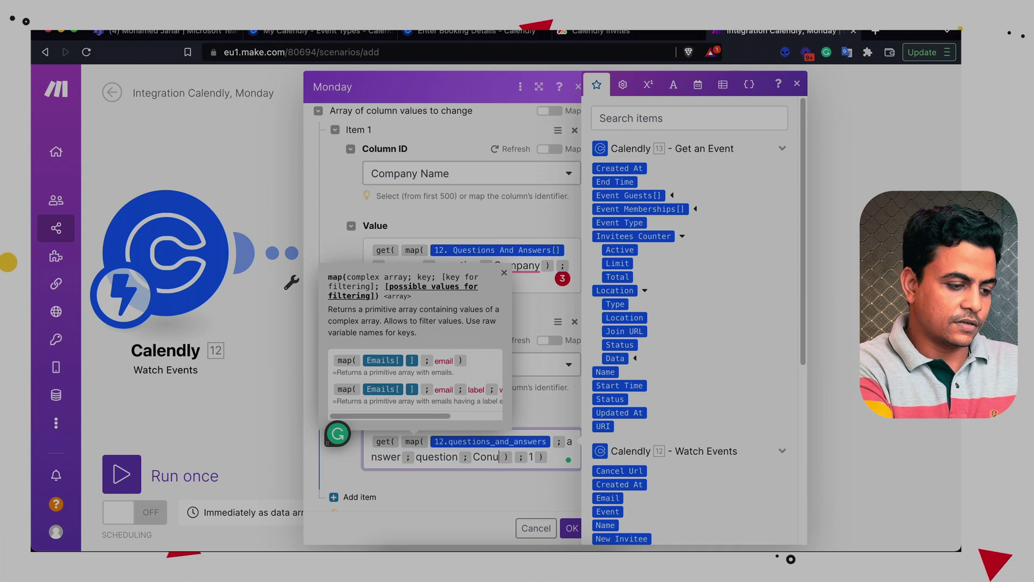
key(BackSpace)
text(ntry)
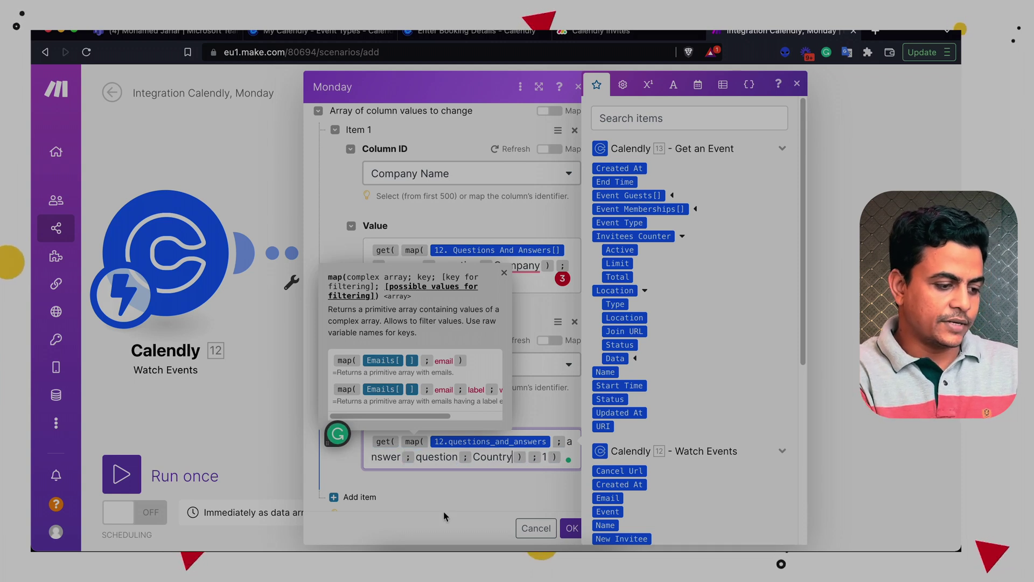
Add an Industry column entry using the pasted formula with the key changed to Industry
click(351, 494)
scroll(434, 359, down, 3)
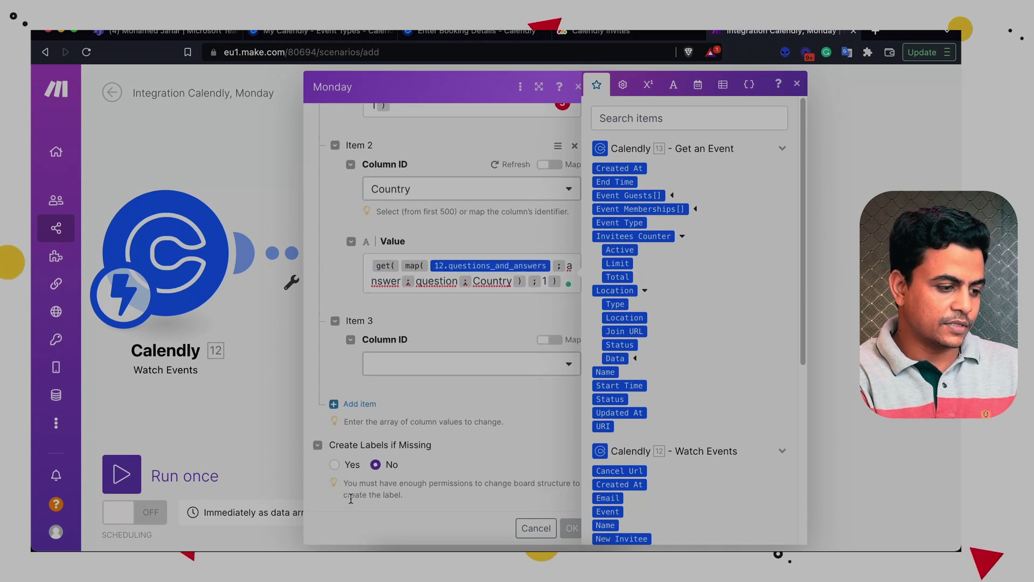
click(434, 359)
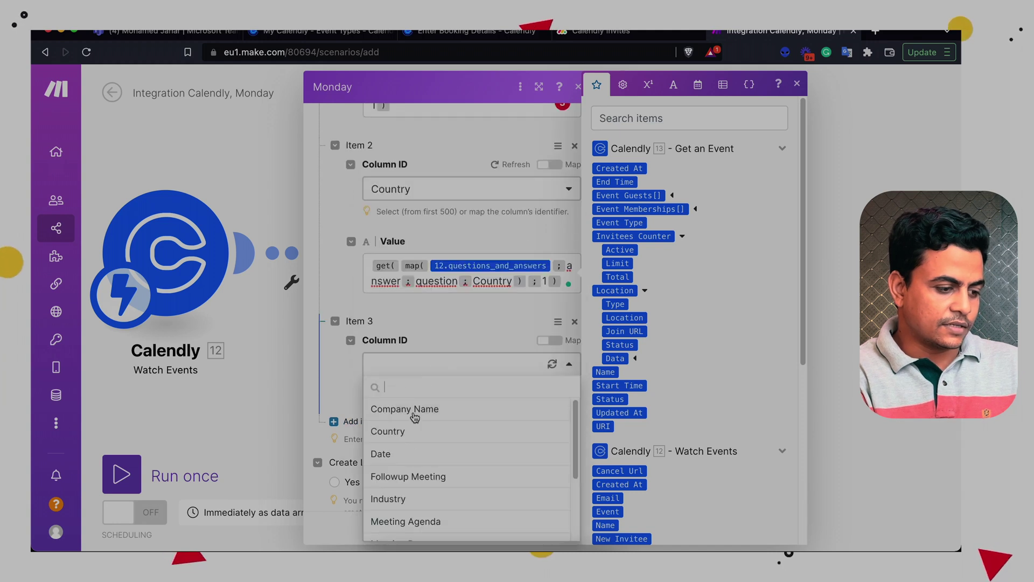
click(406, 501)
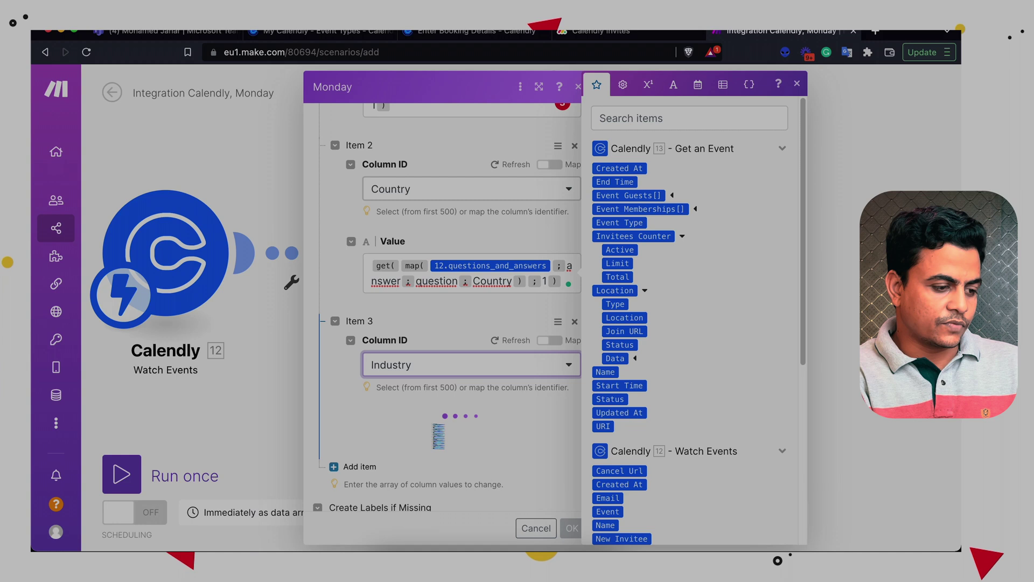
click(431, 438)
text(get( map( 12.questions_and_answers ; answer ; question ; Company ) ; 1 ))
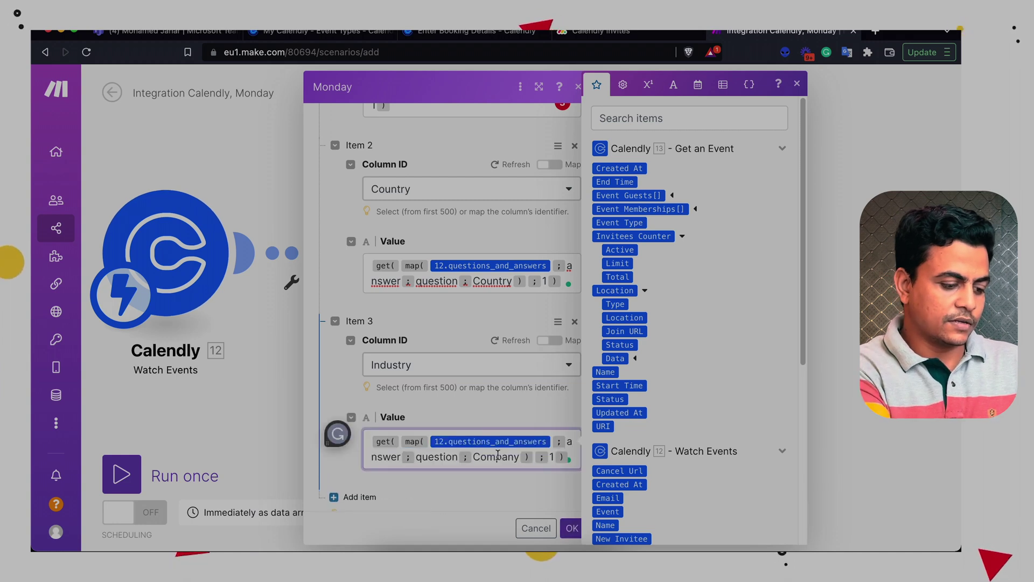
double_click(496, 456)
text(Industry)
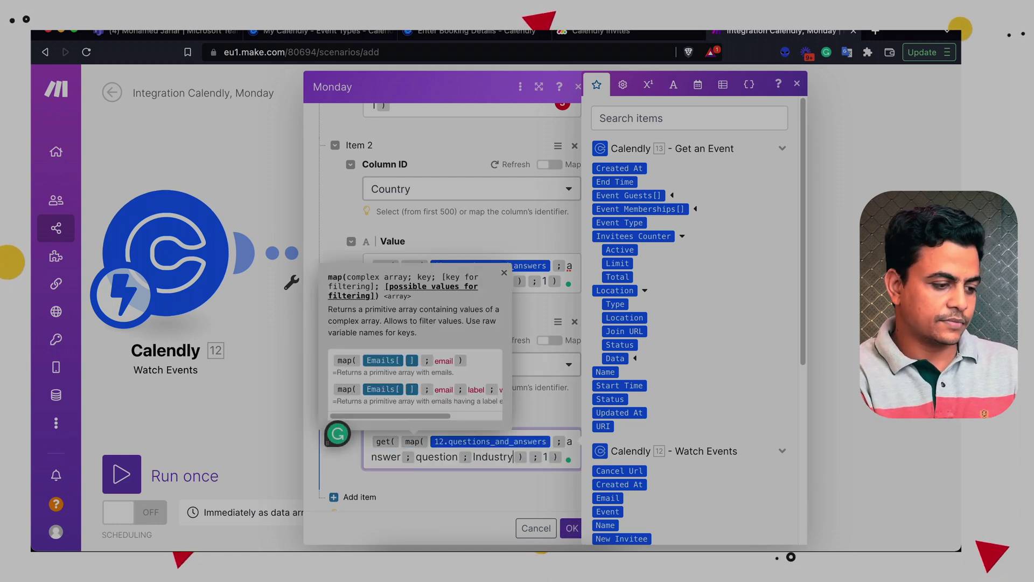
scroll(497, 455, down, 1)
Add a fourth column entry and set its column to Meeting Date
click(361, 441)
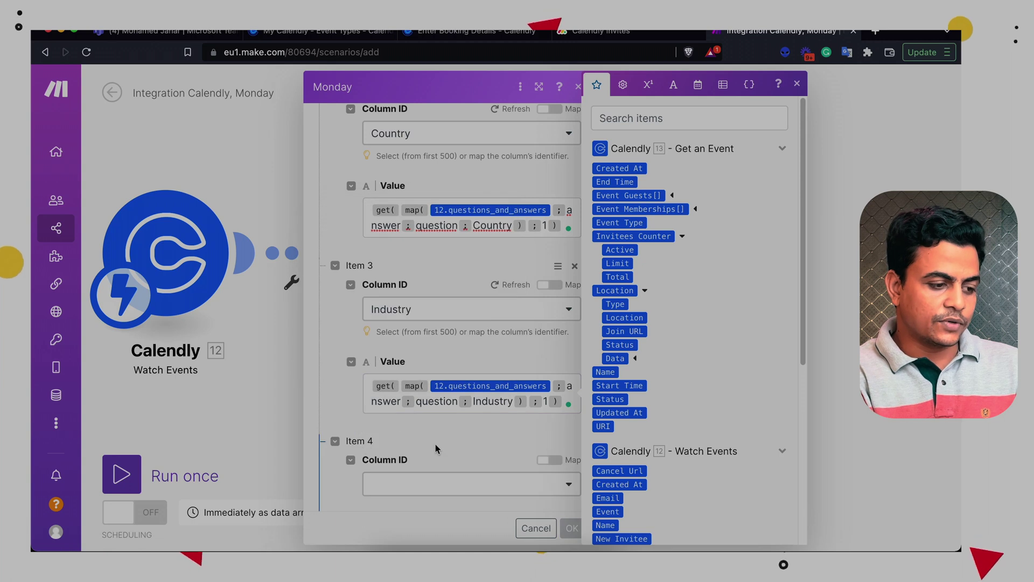
scroll(431, 431, down, 3)
click(411, 364)
click(451, 444)
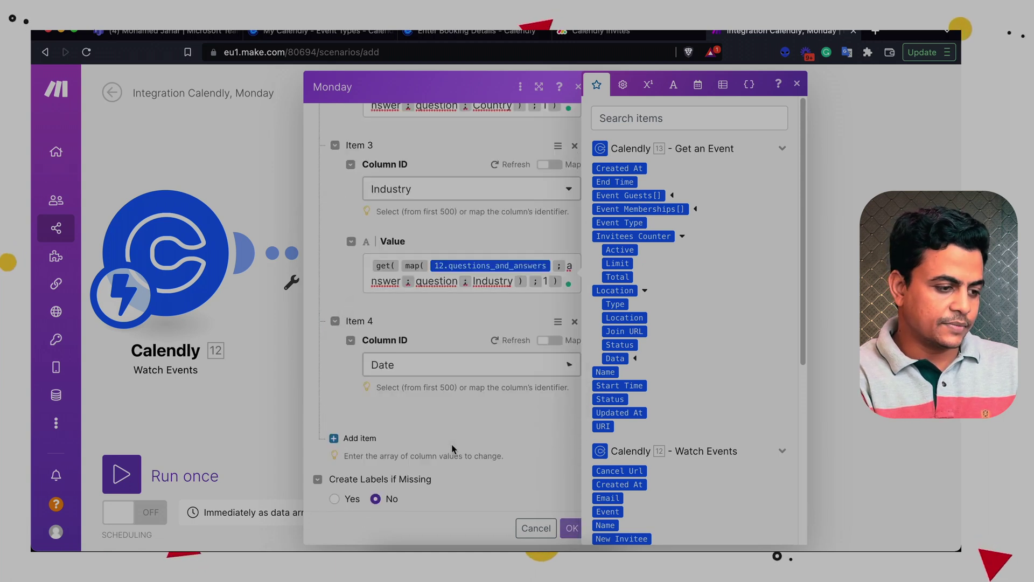
click(403, 353)
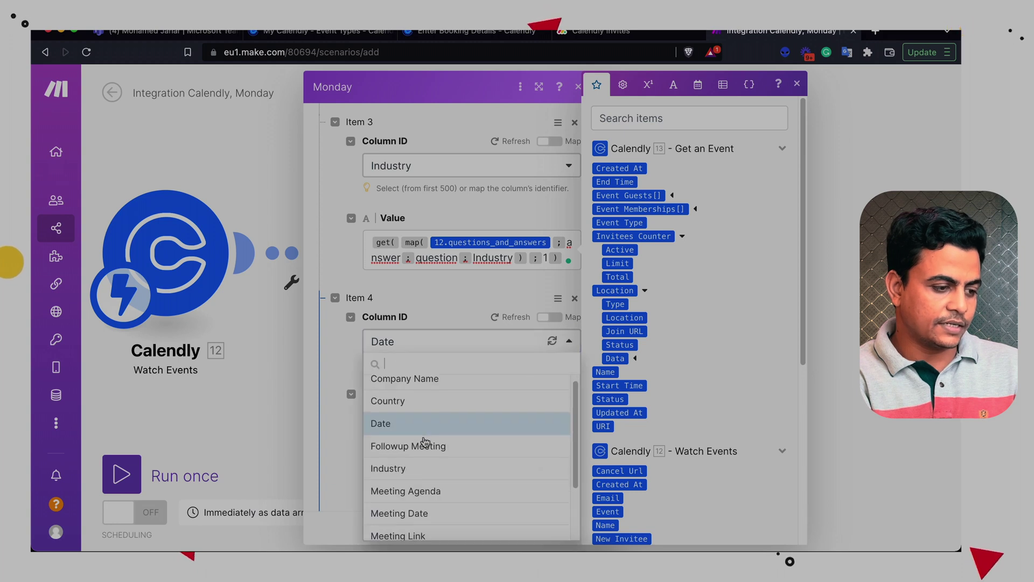
scroll(424, 442, down, 3)
click(409, 456)
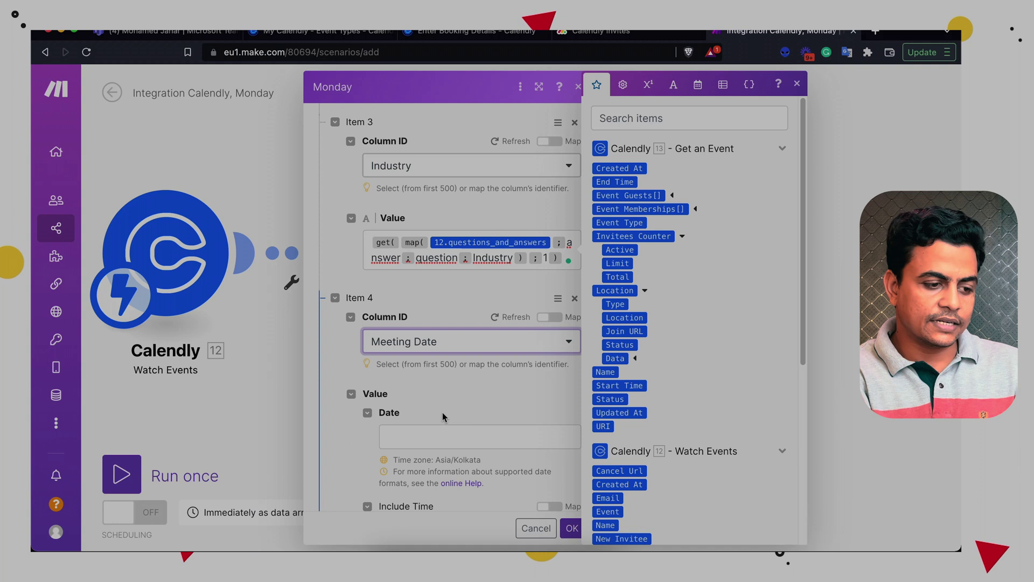
Map 13. Start Time into Meeting Date with Include Time on, then add a fifth entry
click(492, 437)
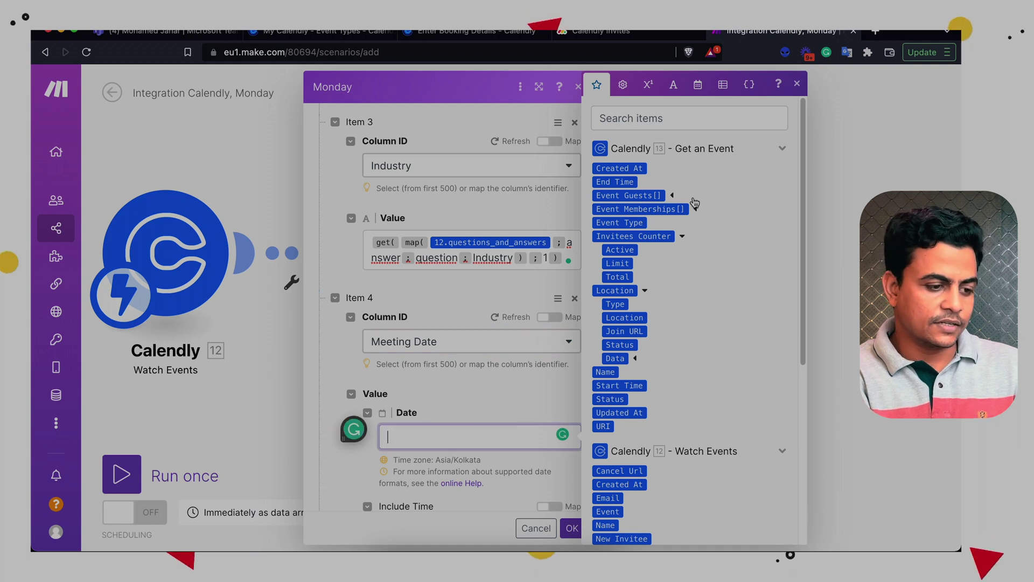
click(620, 385)
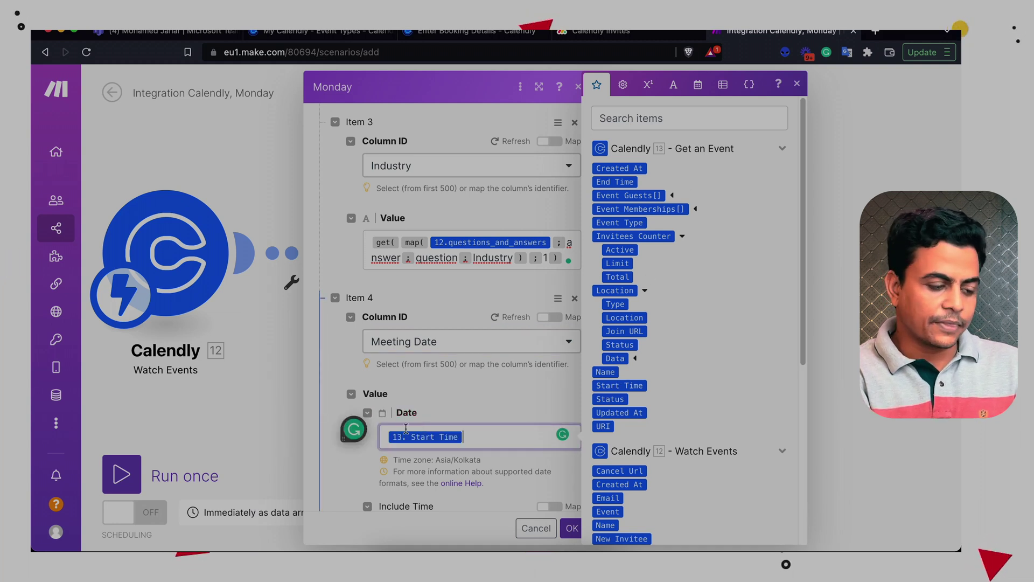
scroll(406, 429, down, 2)
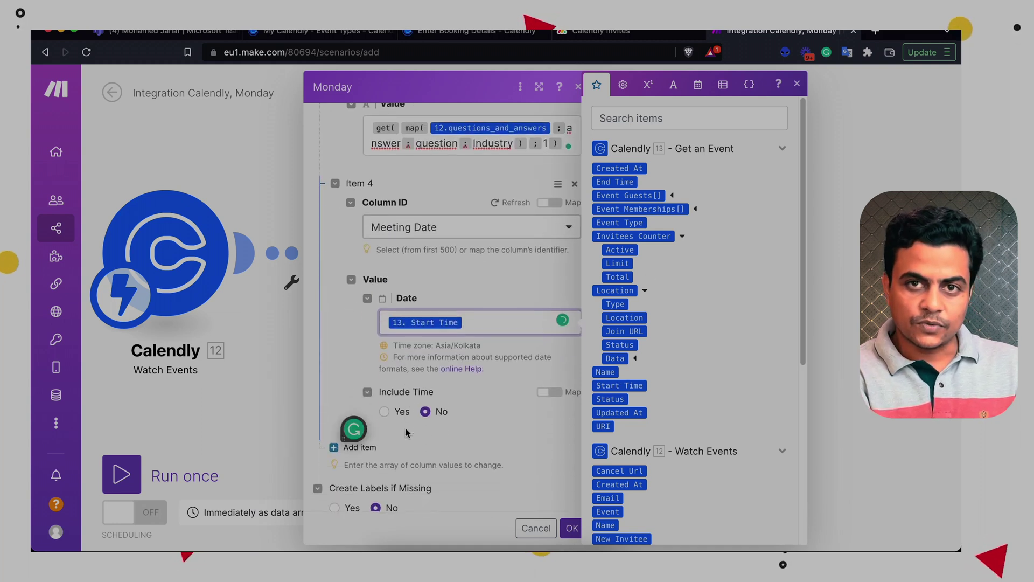
click(384, 409)
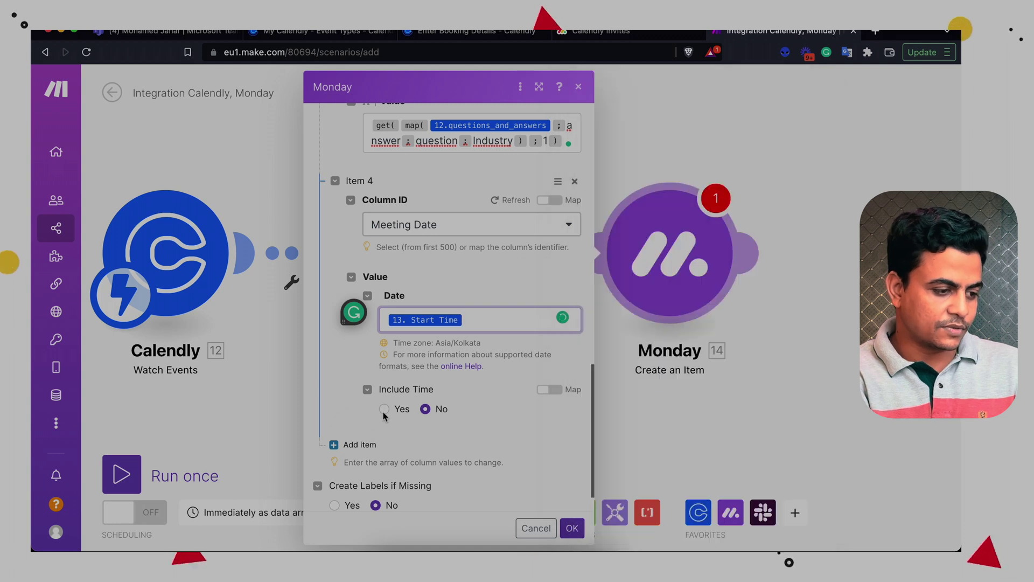
click(360, 445)
Set Item 5 to Meeting Agenda, valued by the pasted formula with the key changed to Agenda
scroll(370, 439, down, 2)
click(404, 374)
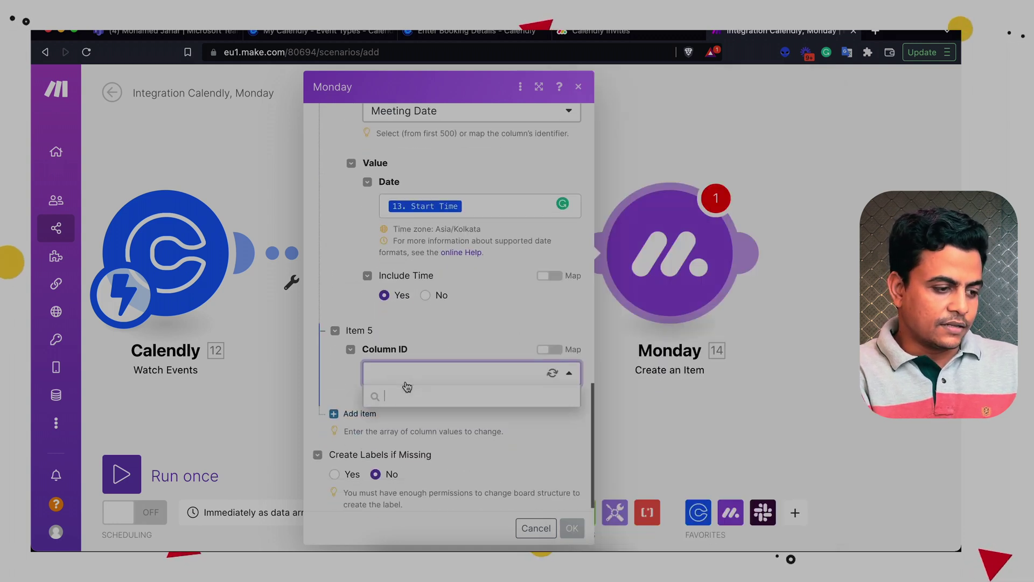
scroll(441, 394, down, 3)
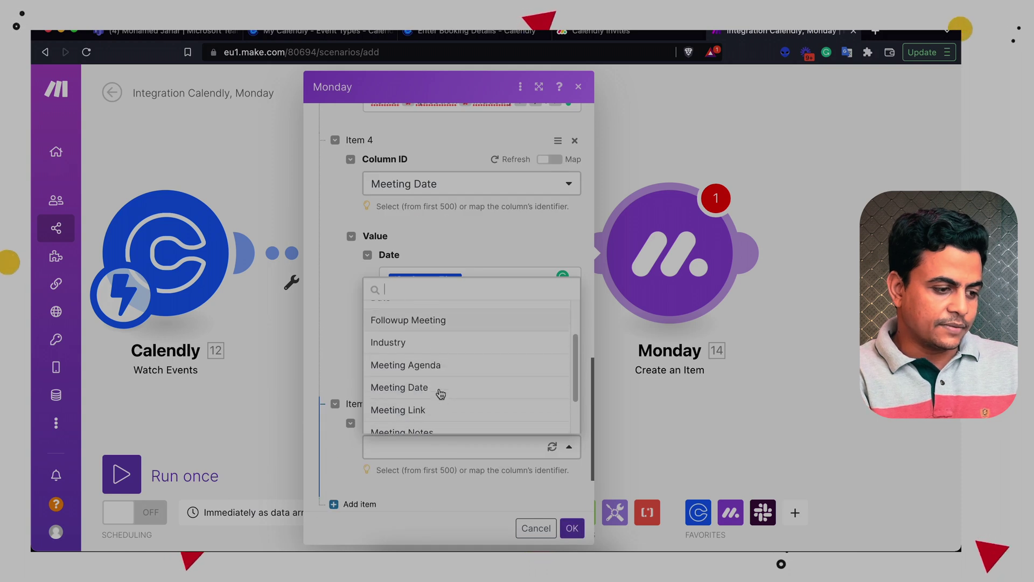
click(416, 345)
scroll(420, 431, down, 3)
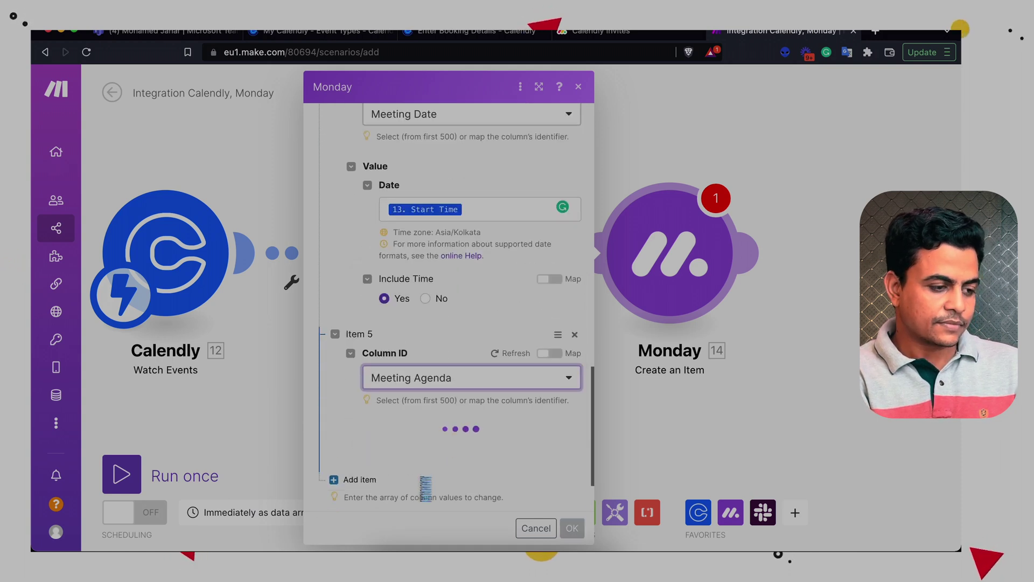
click(411, 378)
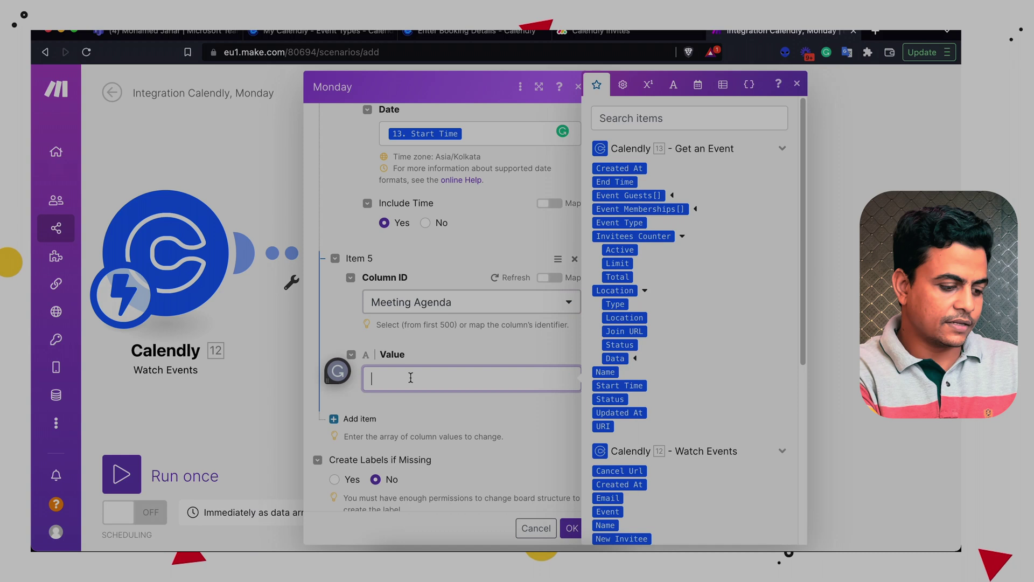
text(get( map( 12.questions_and_answers ; answer ; question ; Company ) ; 1 ))
double_click(472, 394)
text(Agenda)
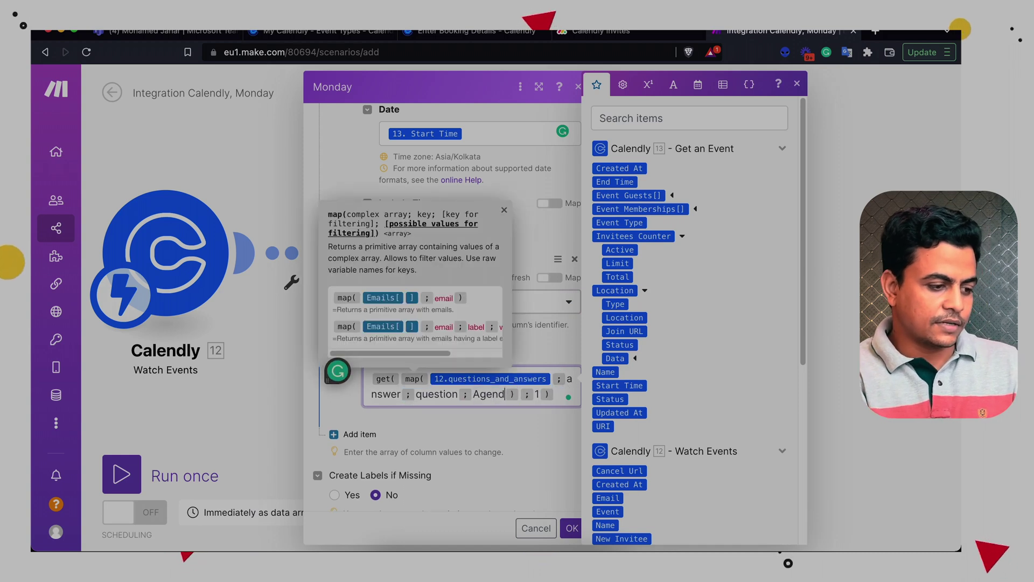
Add Item 6 as Prospect Email, mapped from the invitee's 12. Email
click(357, 436)
scroll(356, 435, down, 2)
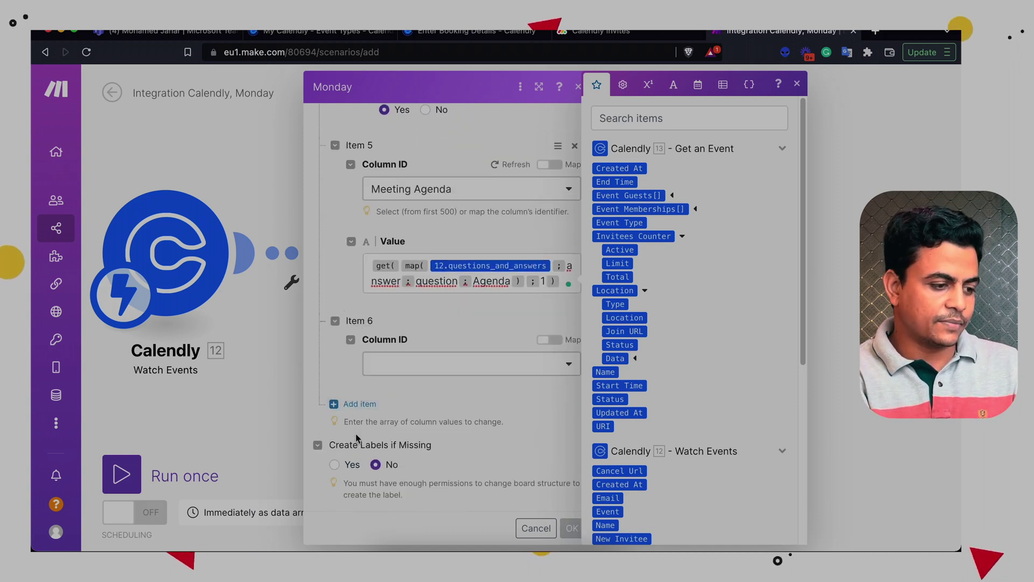
scroll(441, 394, up, 2)
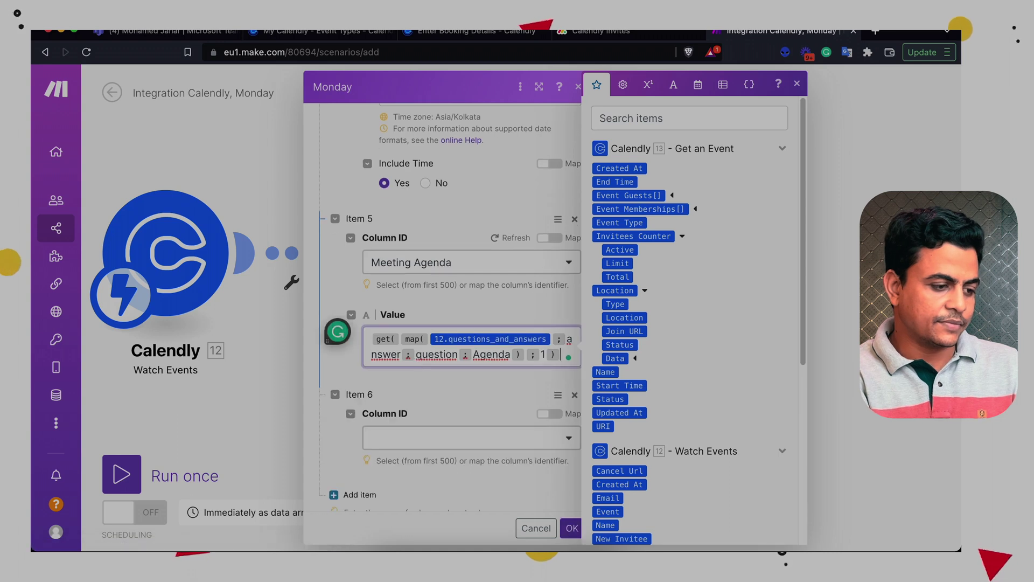
click(404, 438)
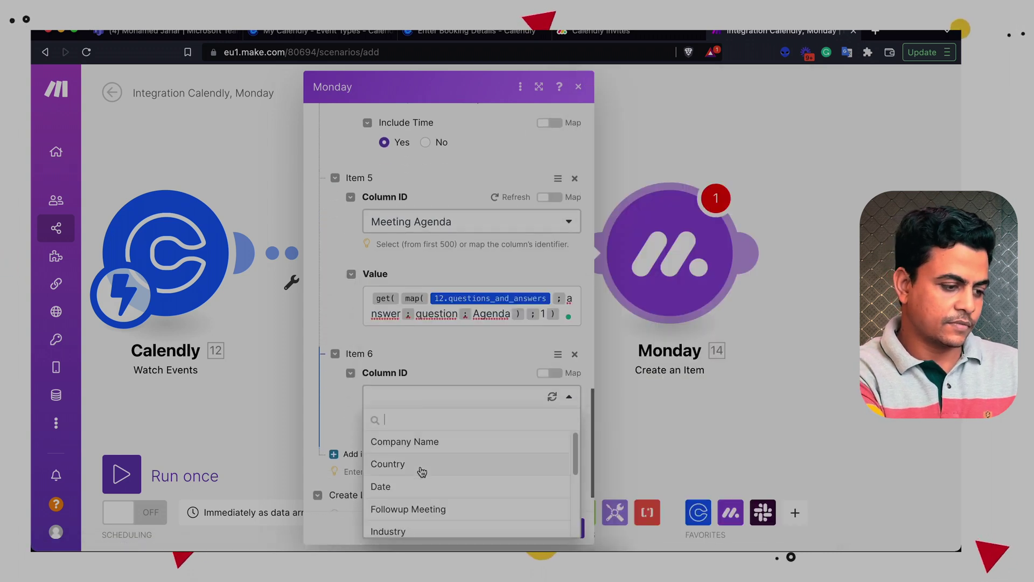
text(e,ai)
key(BackSpace)
text(m)
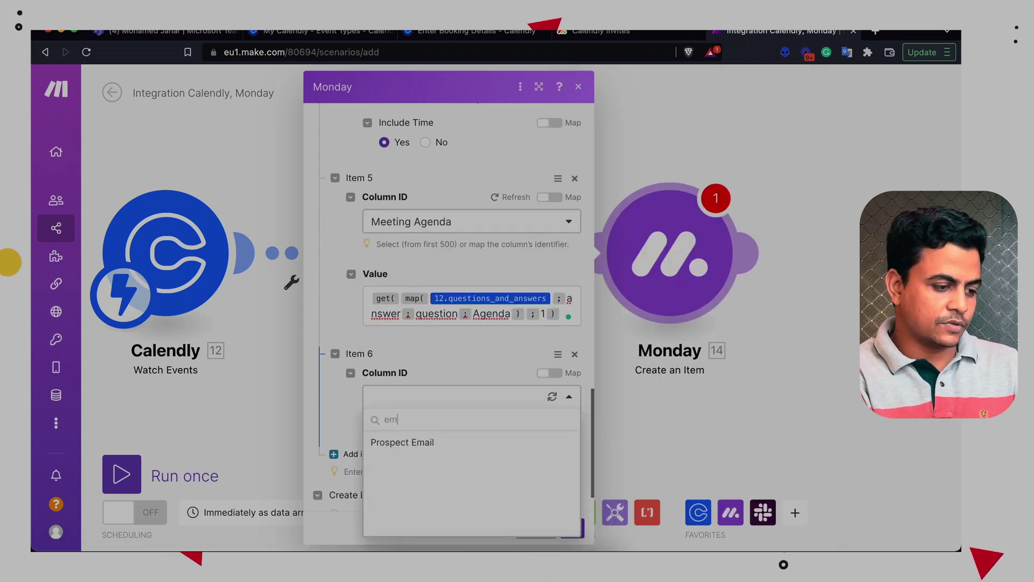
click(402, 460)
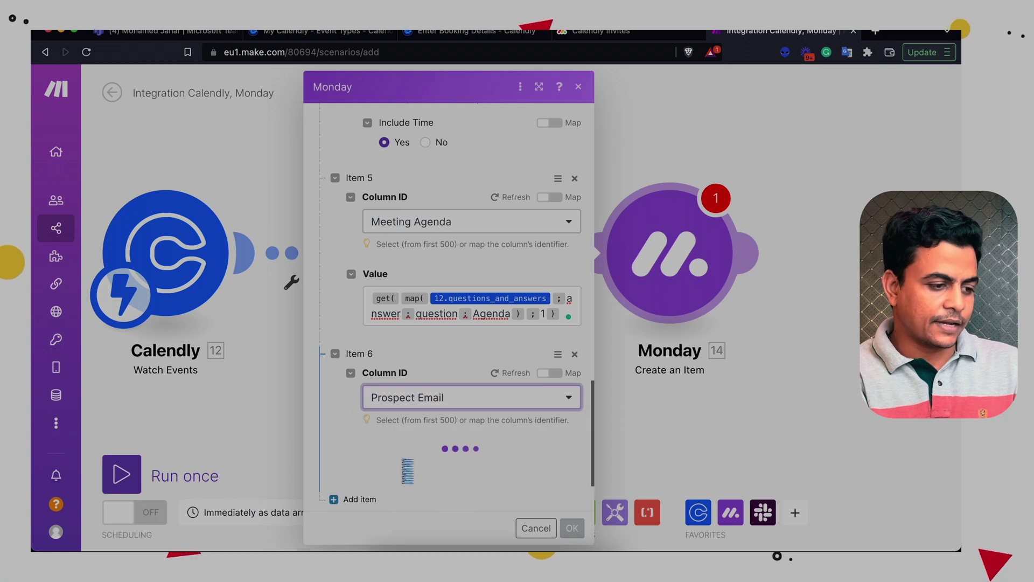
scroll(402, 460, down, 2)
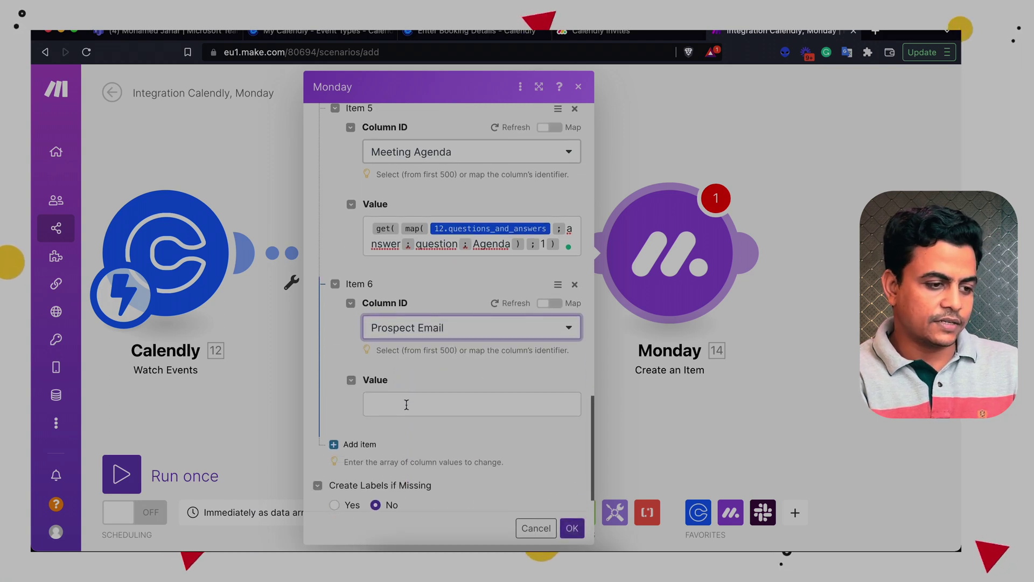
click(403, 403)
scroll(653, 403, down, 5)
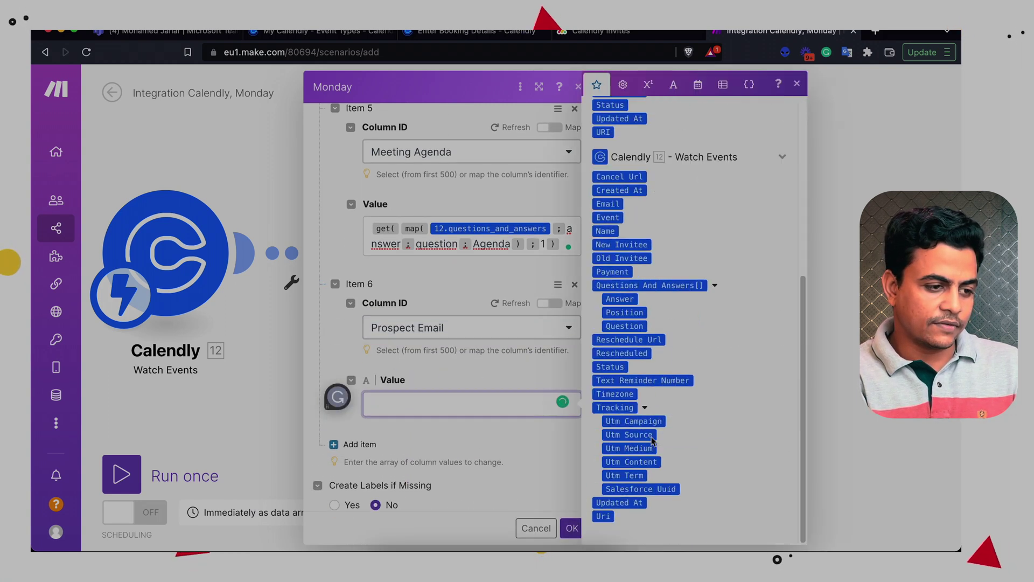
click(604, 204)
Save the Monday module, move it up-right of Get an Event, and check the Calendly and monday.com tabs
click(572, 528)
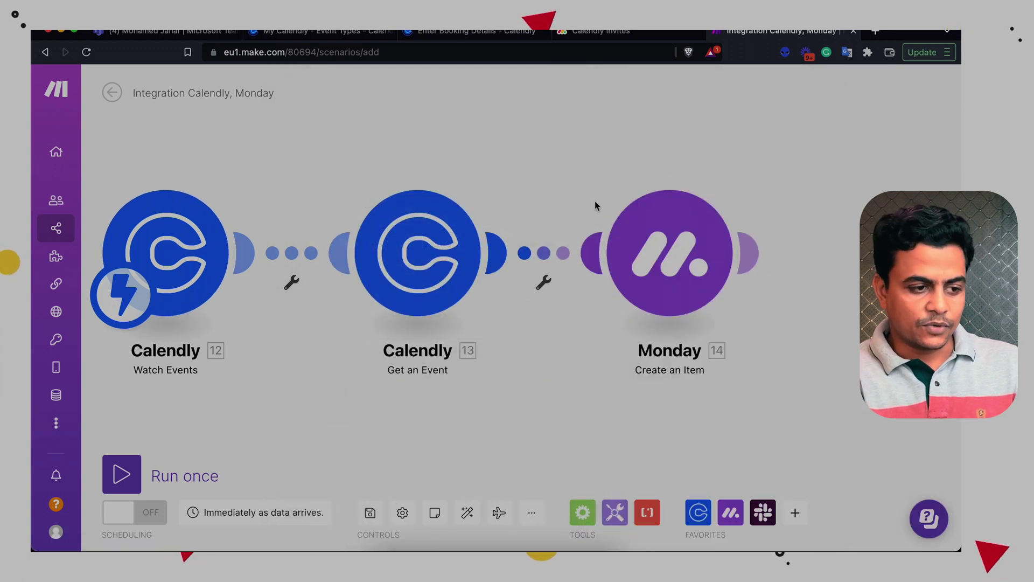
drag(655, 246, 774, 182)
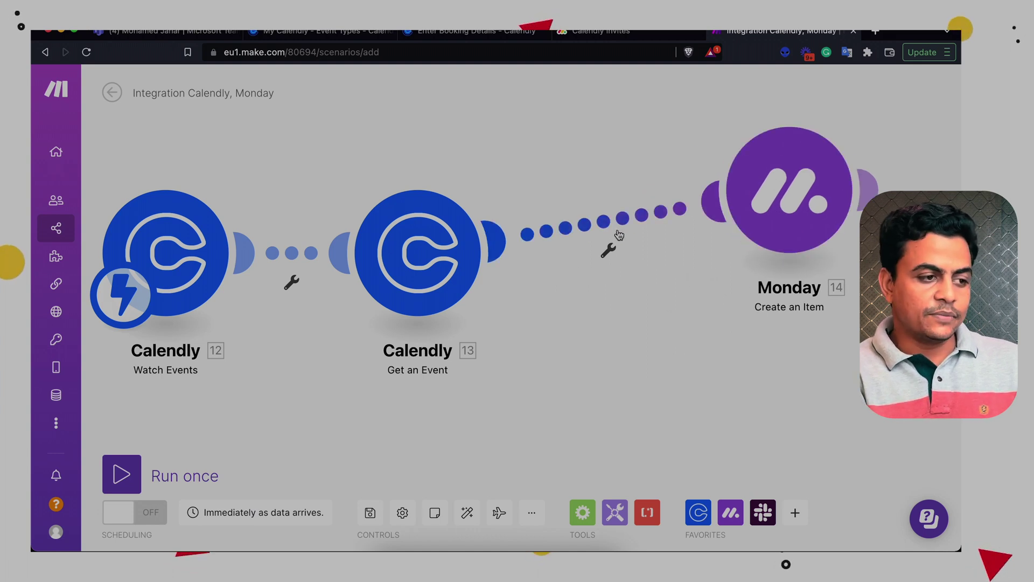
click(469, 32)
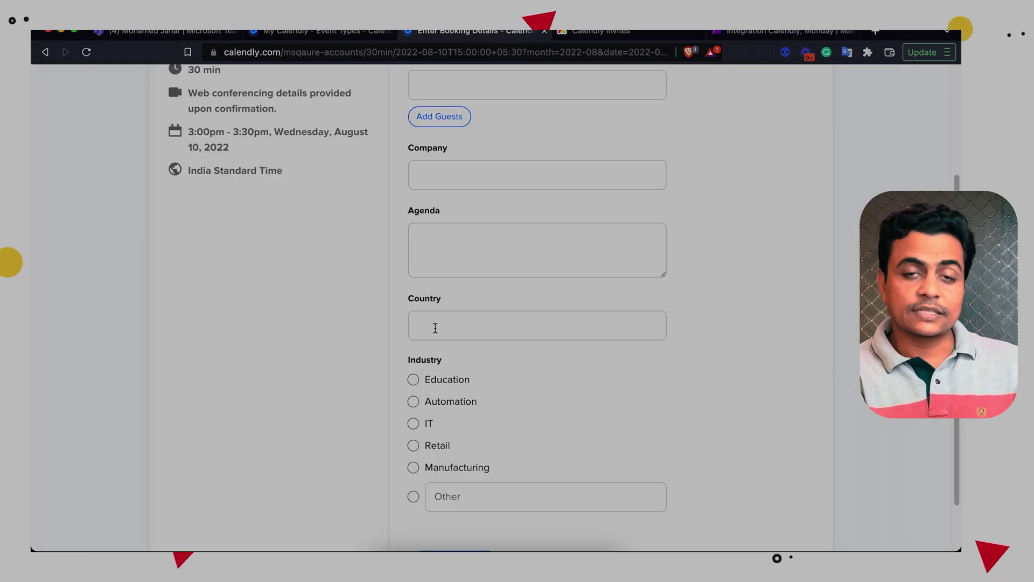
scroll(396, 400, down, 2)
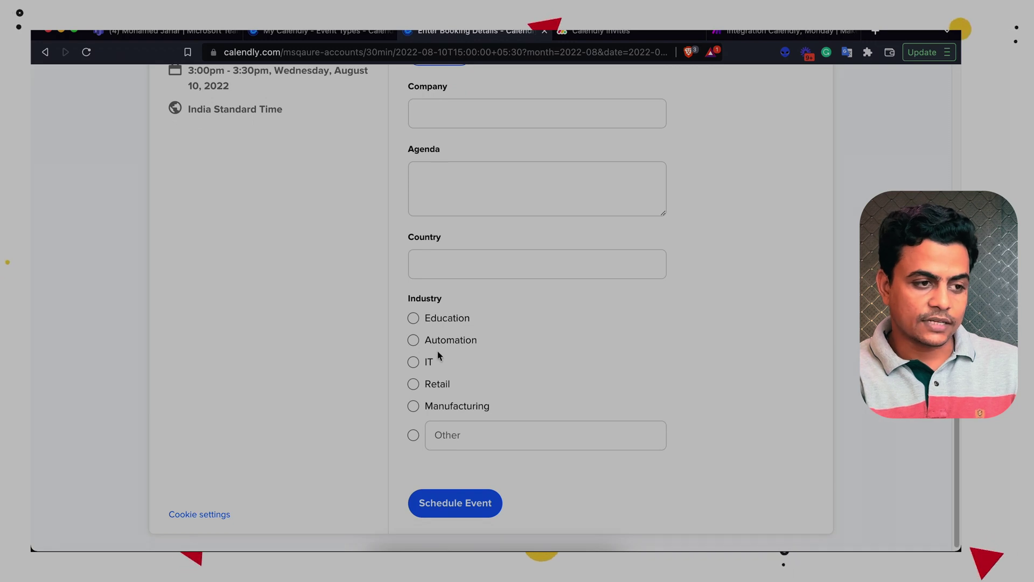
click(676, 33)
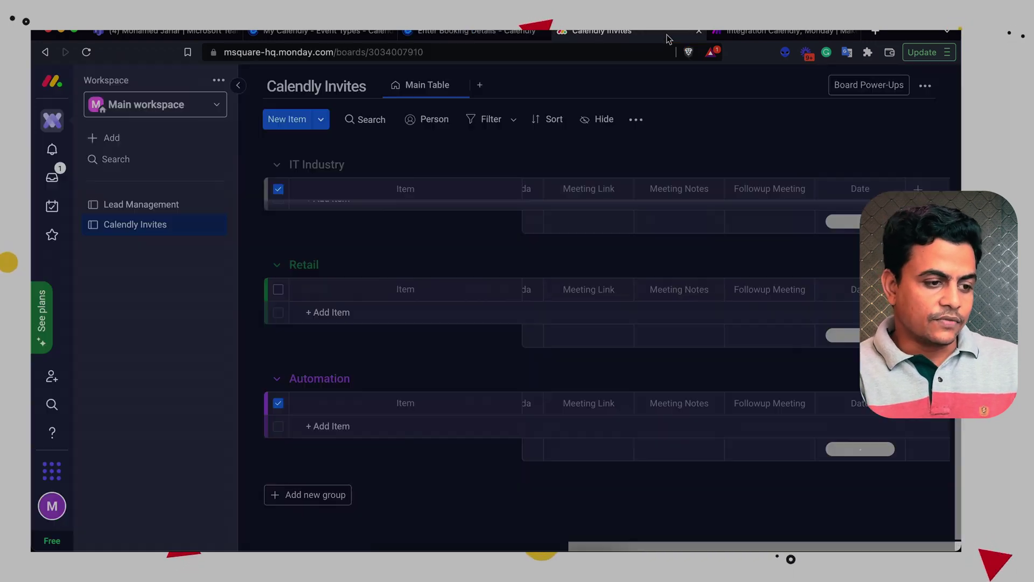
click(754, 30)
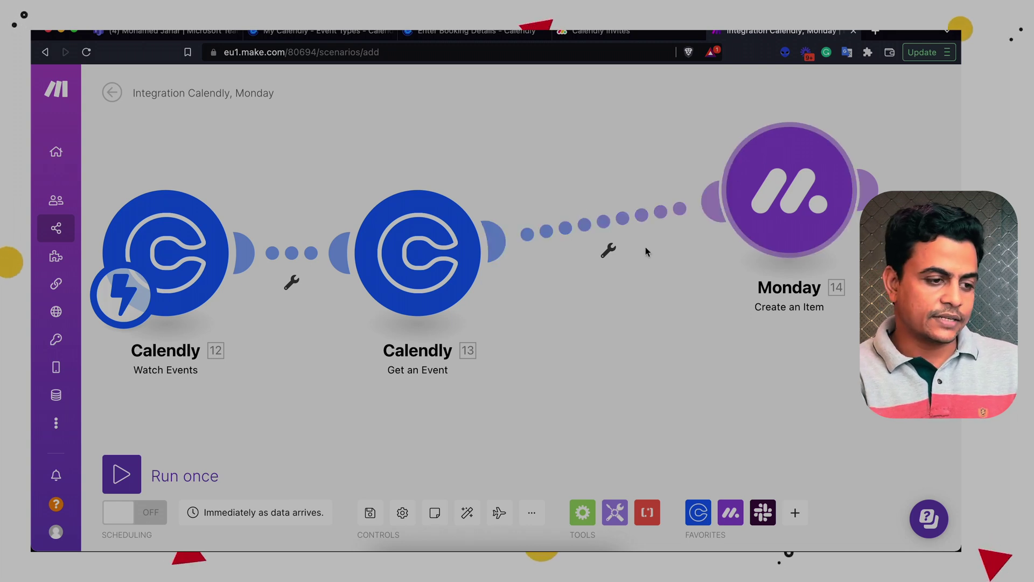
Create a filter labelled Automation whose condition is the answer-lookup formula keyed on Industry
click(616, 225)
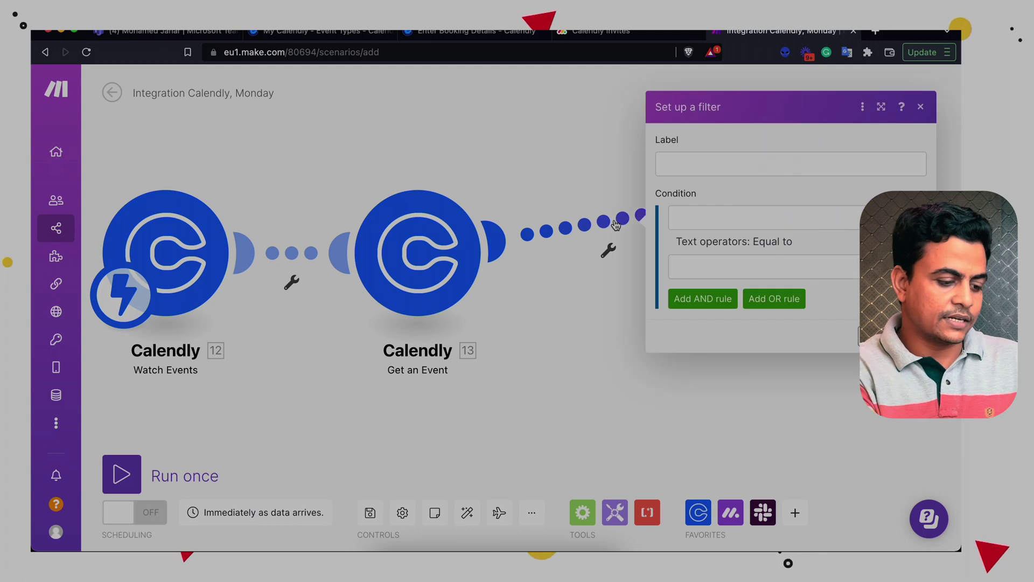
click(709, 162)
text(Automation)
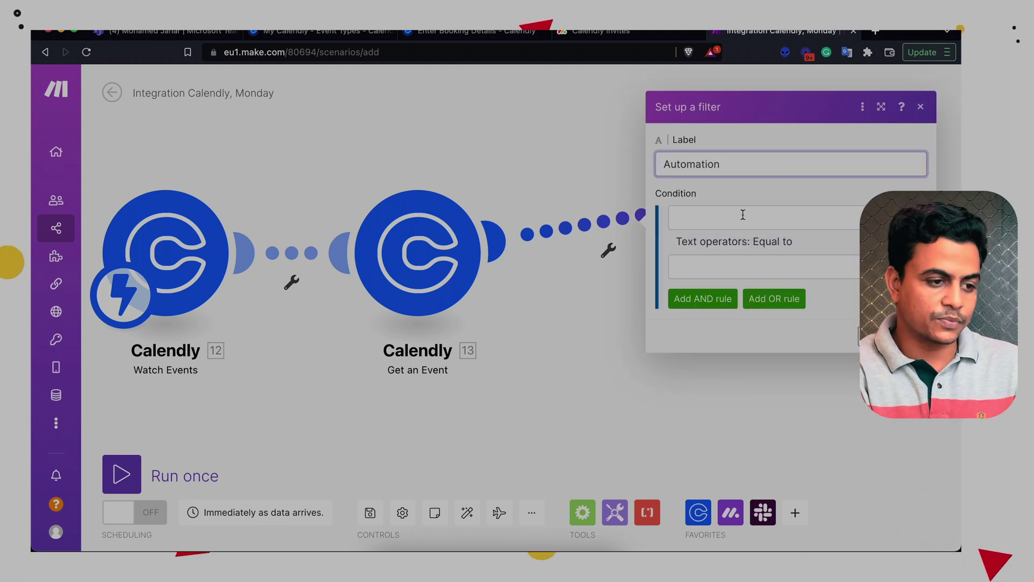
click(719, 223)
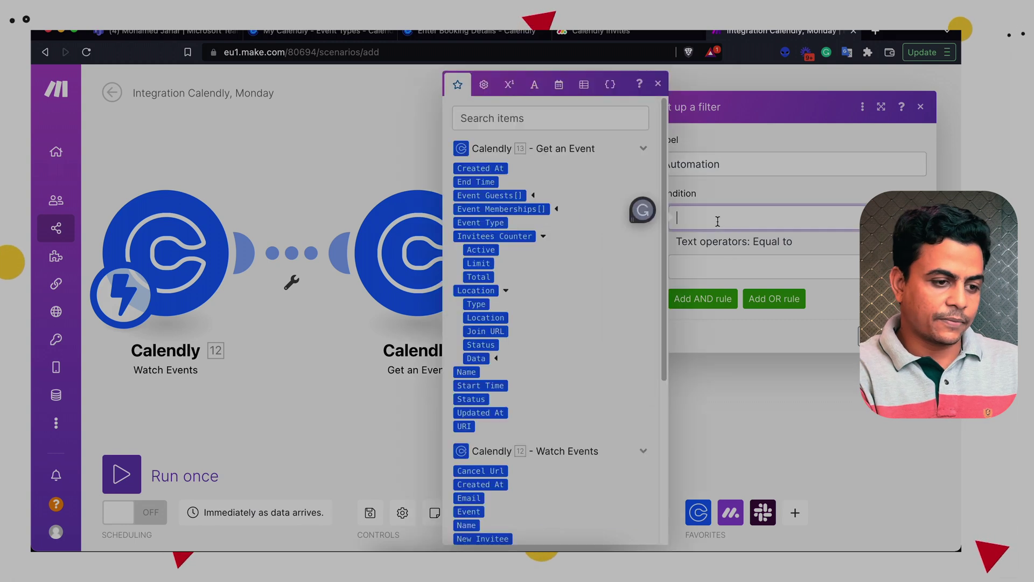
text(get( map( 12.questions_and_answers ; answer ; question ; Company ) ; 1 ))
click(782, 232)
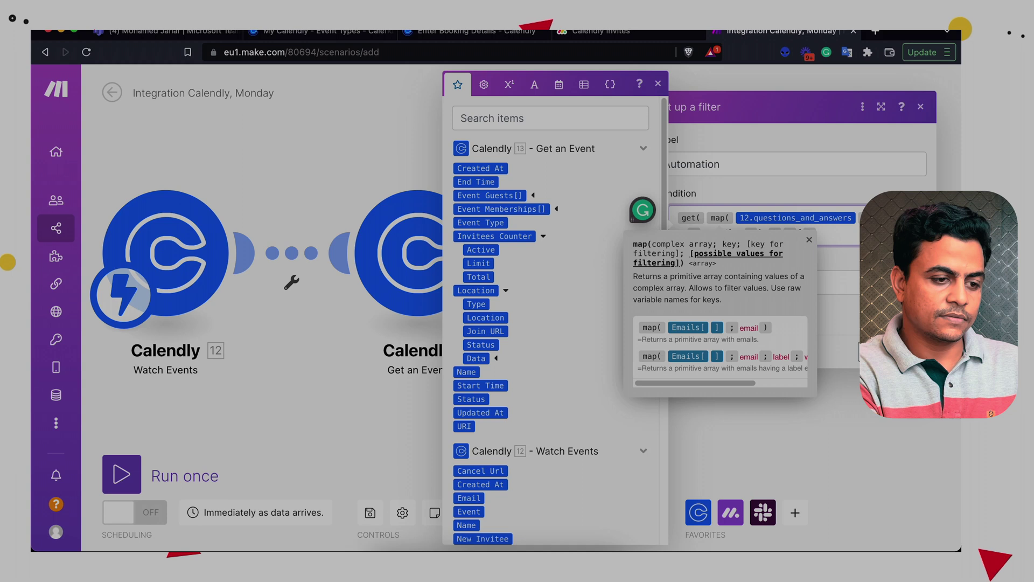
click(809, 239)
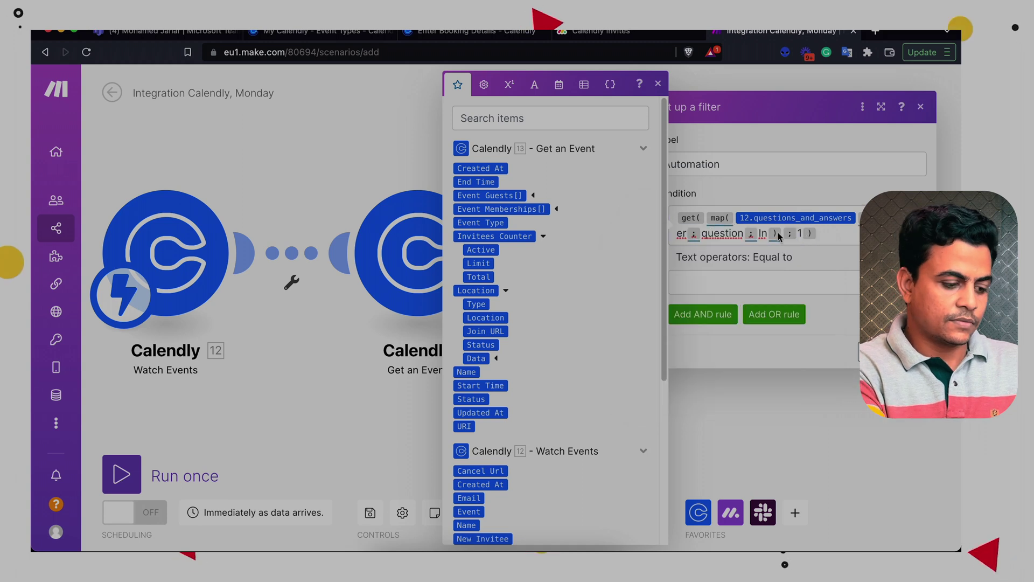
text(In)
text(dustry)
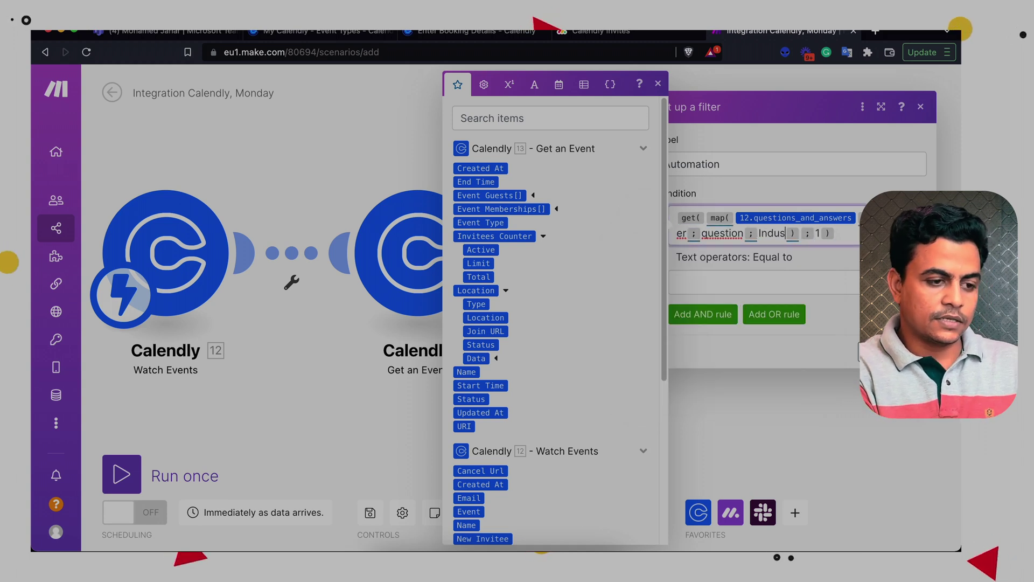
Compare it Equal to (case insensitive) Automation and save the filter
click(776, 257)
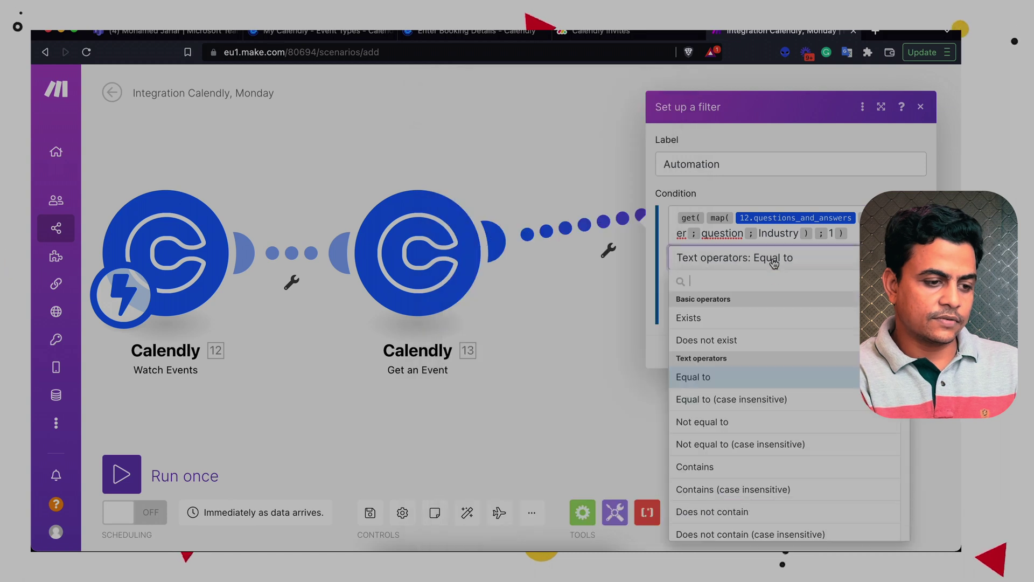
click(752, 398)
click(754, 282)
text(Au)
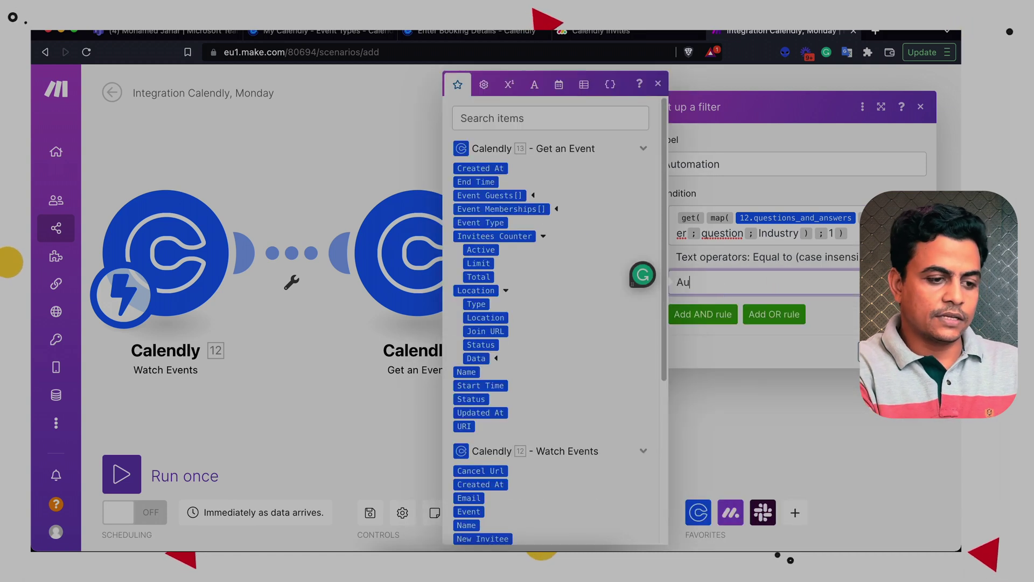
text(tomation)
click(817, 328)
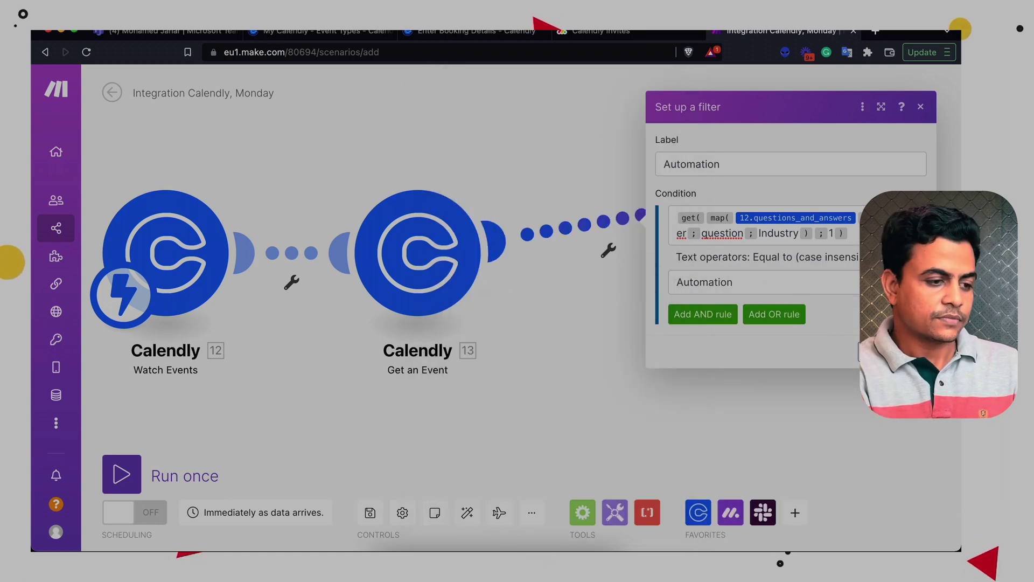
click(884, 352)
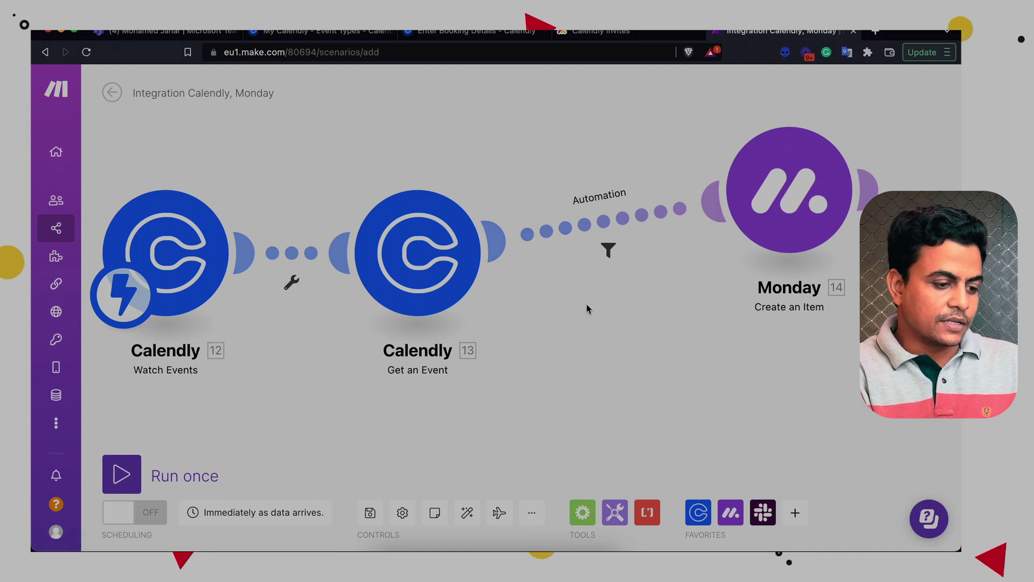
Insert a Router between Calendly 13 and Monday, relink both modules, and auto-align the layout
click(582, 509)
click(589, 271)
drag(586, 277, 620, 246)
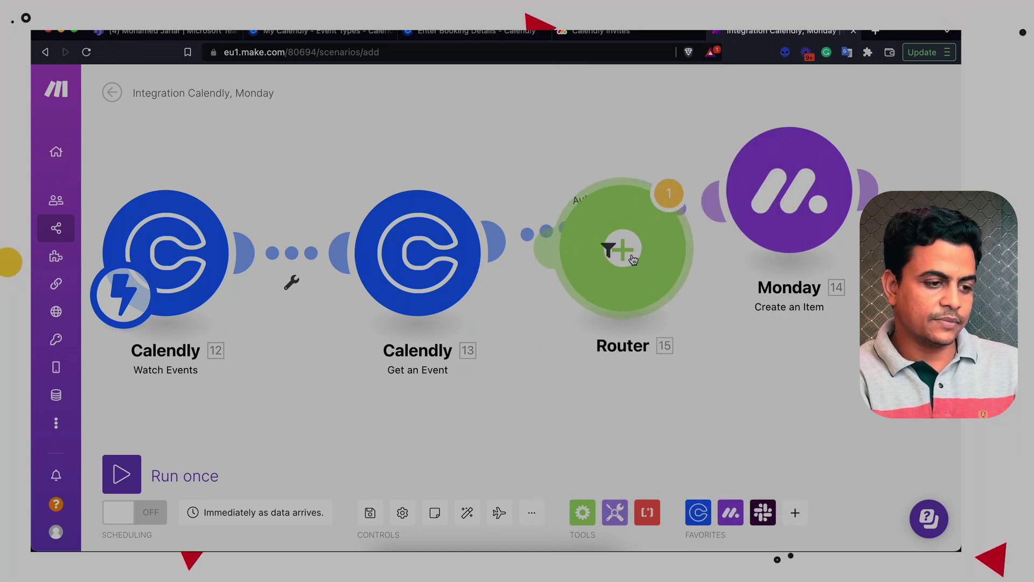
right_click(623, 221)
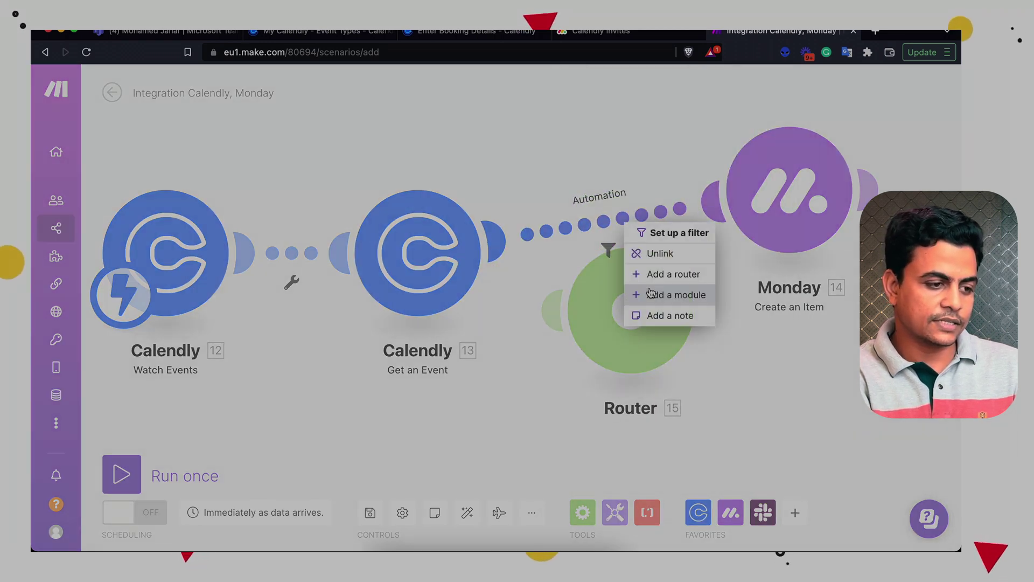
click(647, 253)
drag(511, 257, 630, 310)
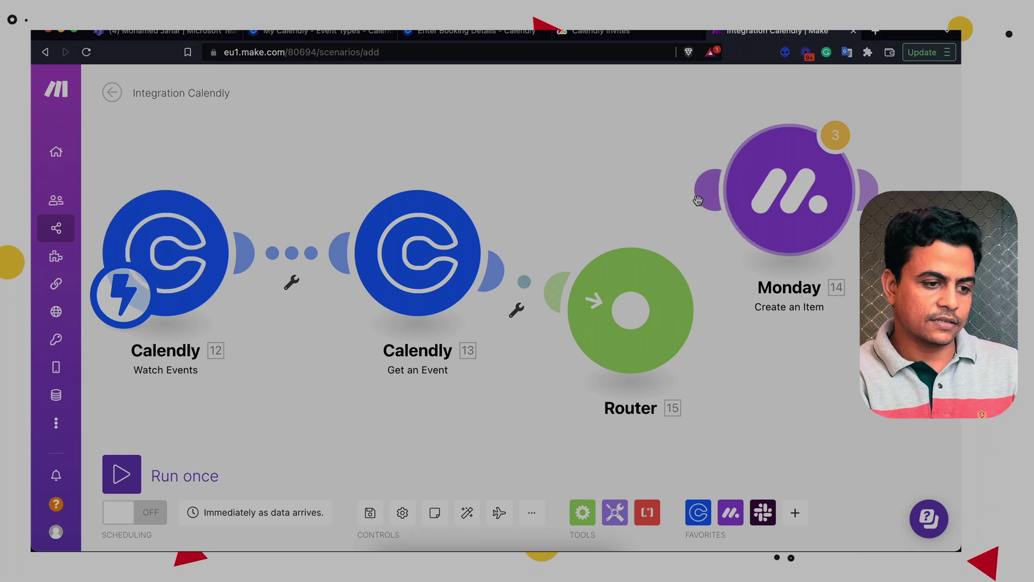
drag(693, 264, 764, 226)
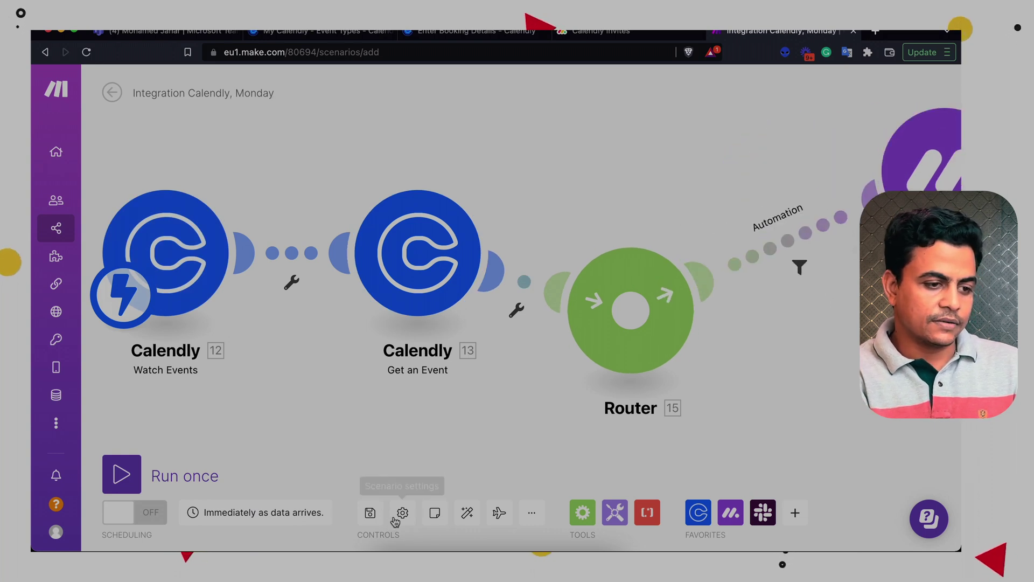
click(467, 513)
Clone the Monday module and place the copy on a second router route
drag(657, 434, 516, 375)
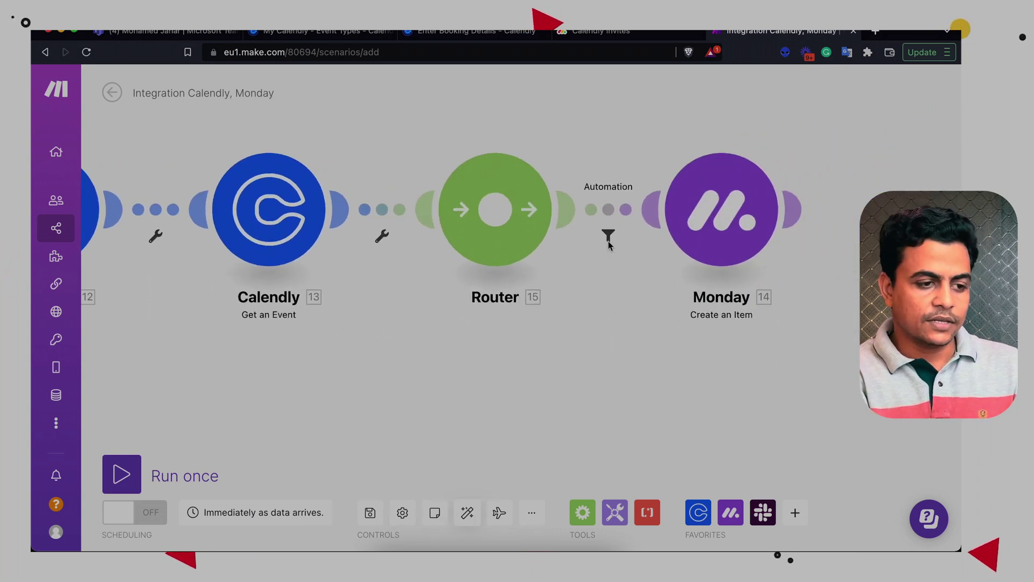
right_click(705, 218)
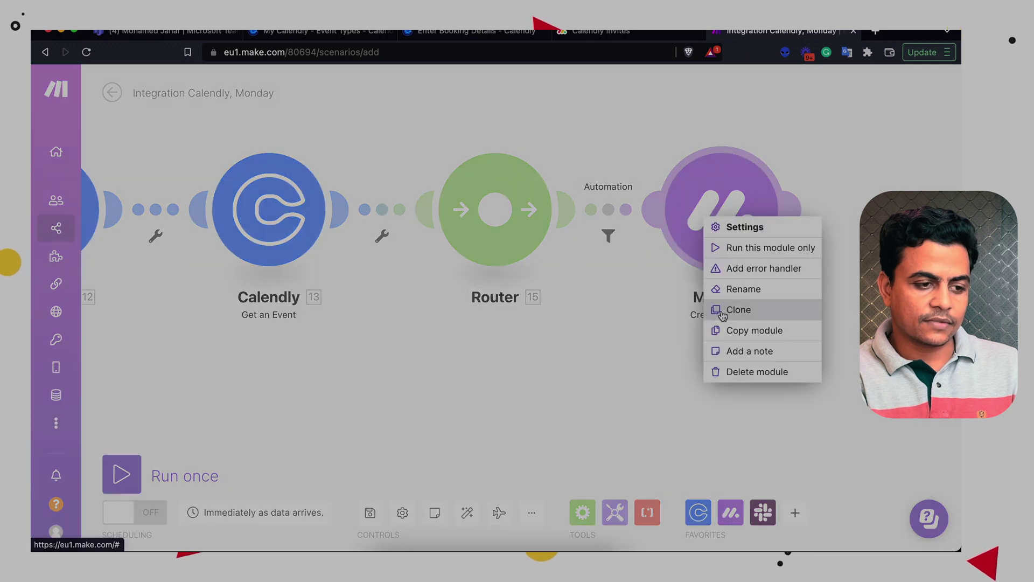
click(733, 308)
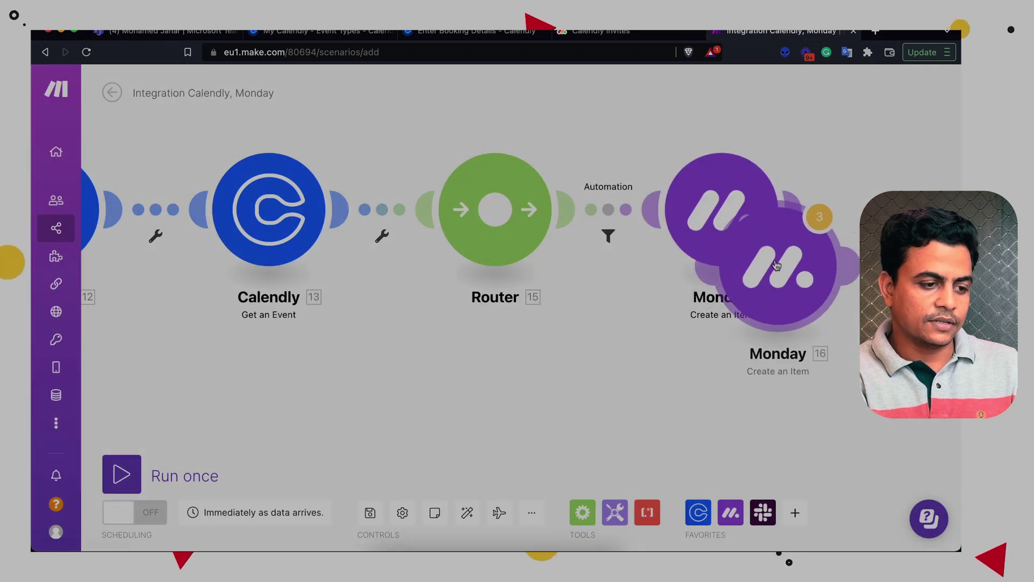
click(699, 405)
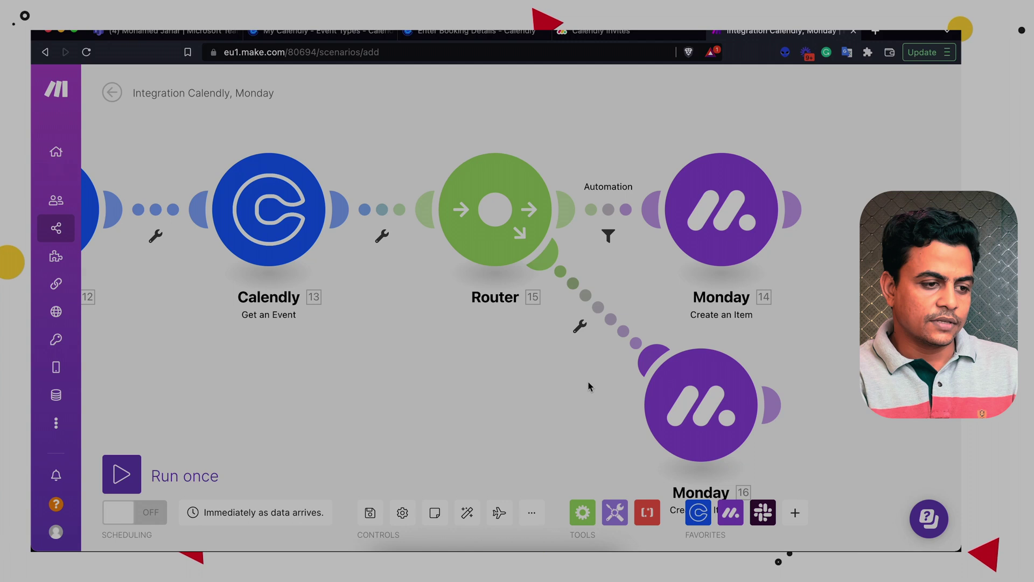
drag(585, 387, 645, 302)
Give the second route an 'Education' filter whose pasted formula compares the Industry answer
click(666, 219)
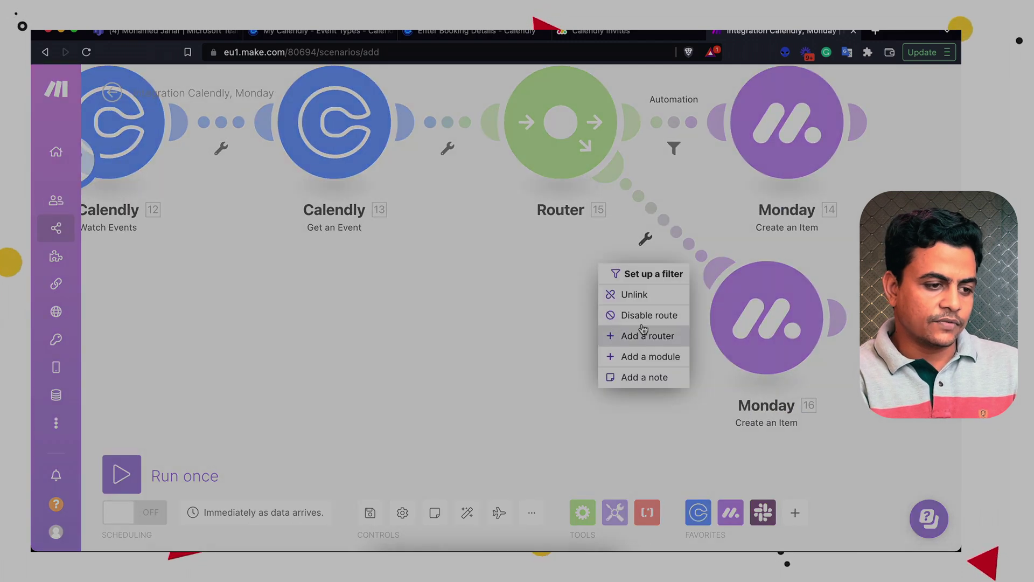
click(649, 208)
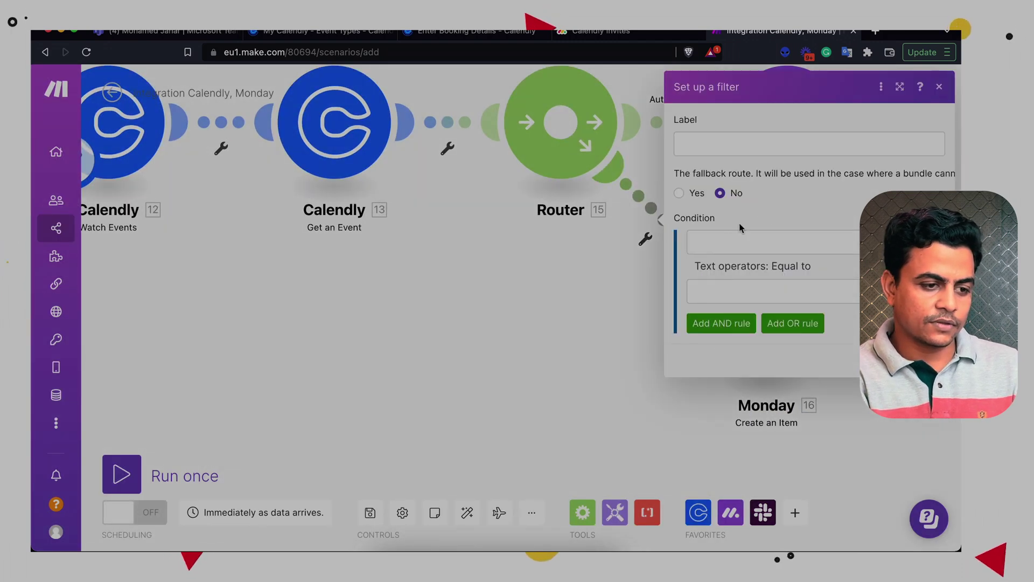
click(725, 266)
click(722, 241)
text(get(map(12.questions_and_answers; answer; question; Company); 1))
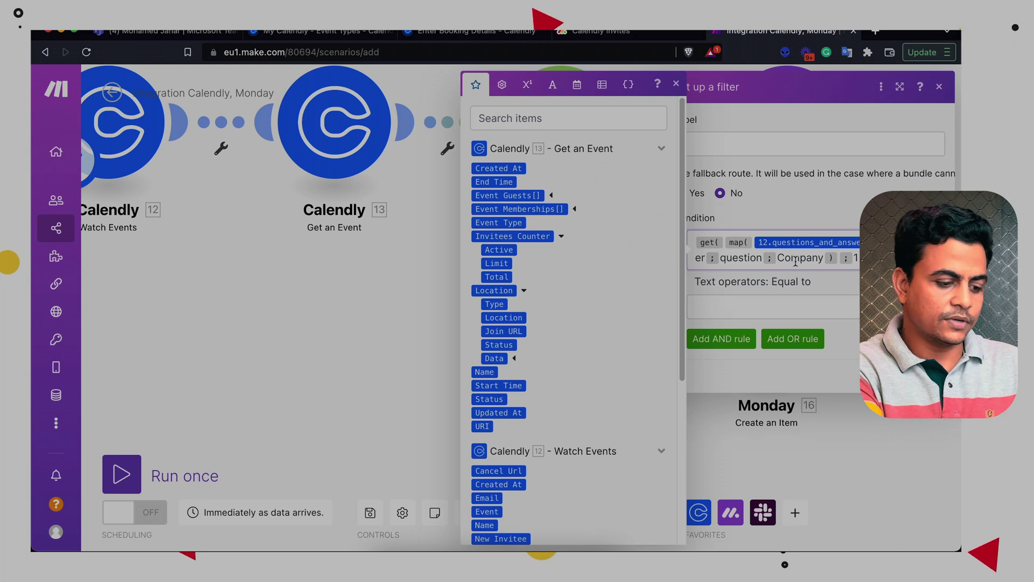
double_click(789, 257)
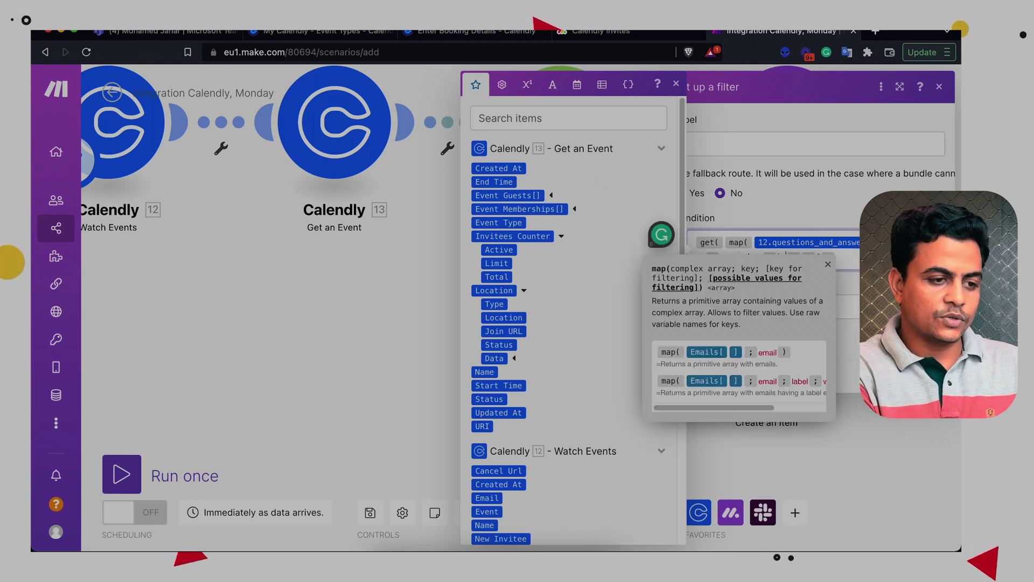
click(797, 143)
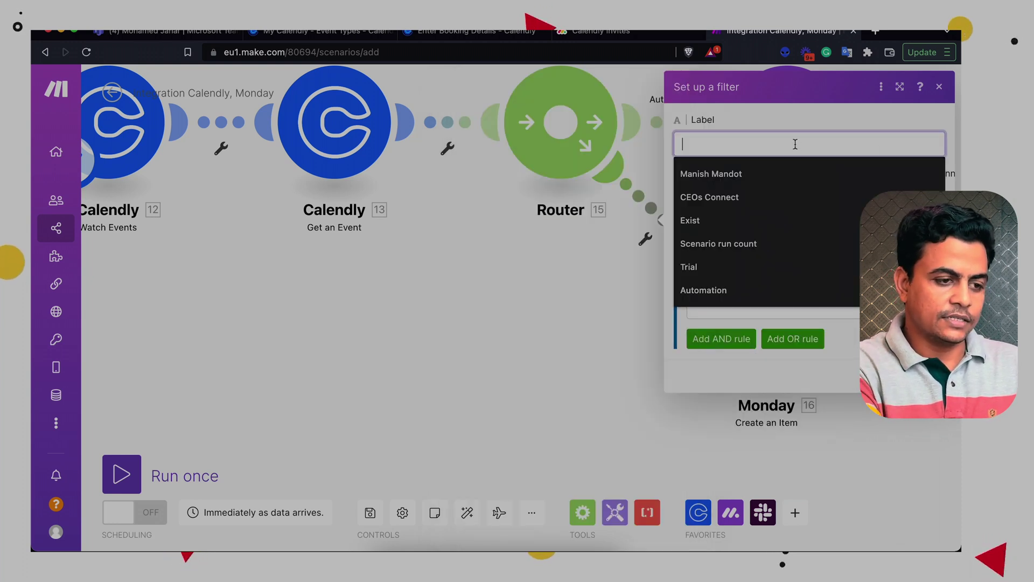
text(Educati)
key(Tab)
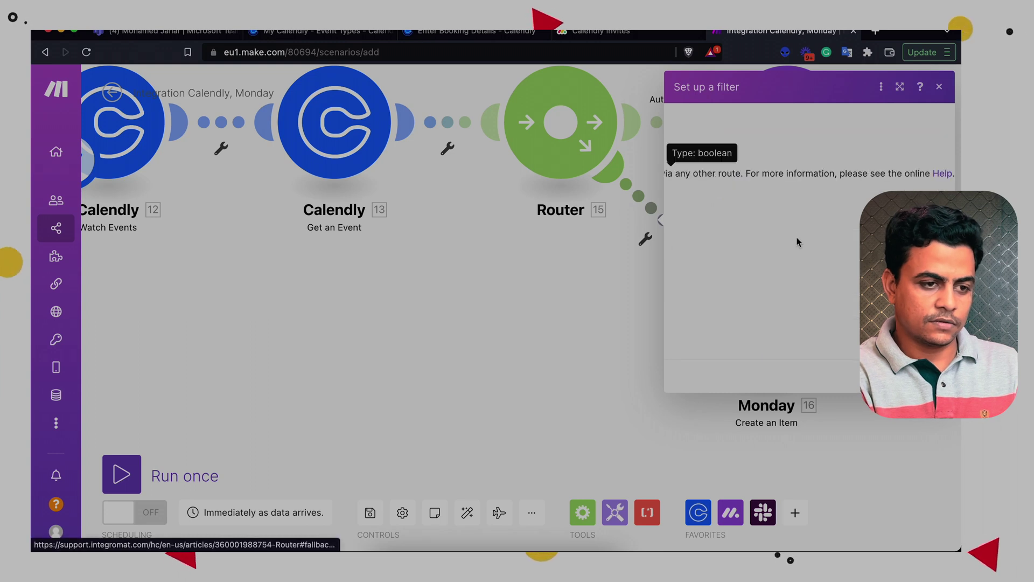
click(900, 87)
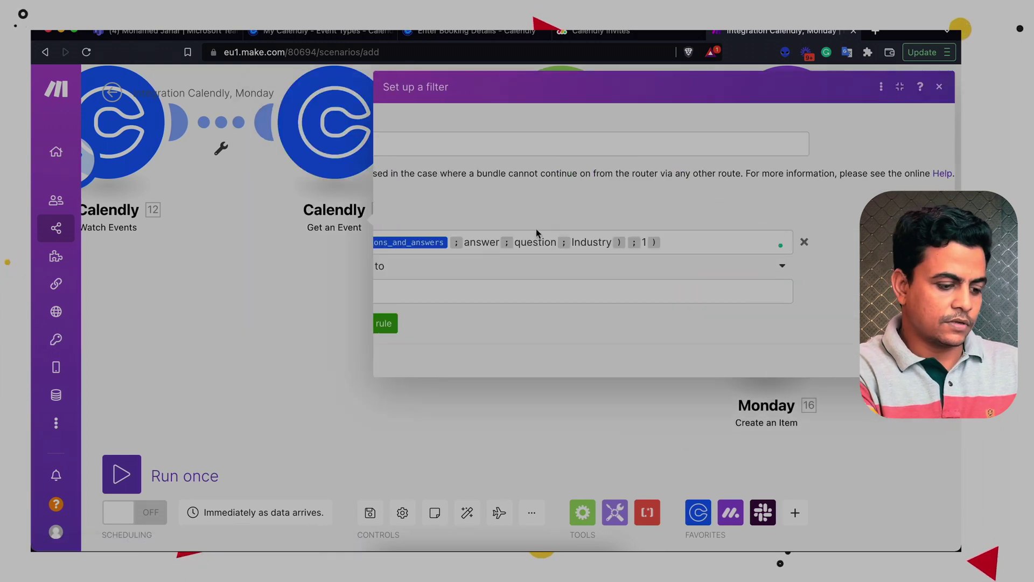
click(464, 289)
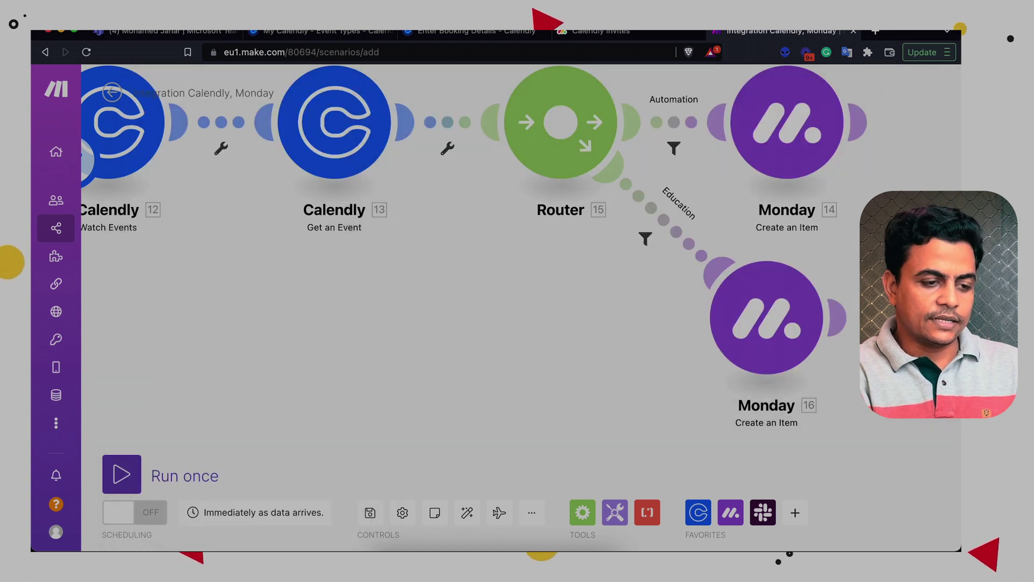
Set Monday 16's Group ID to Education Industry and save the module
click(779, 310)
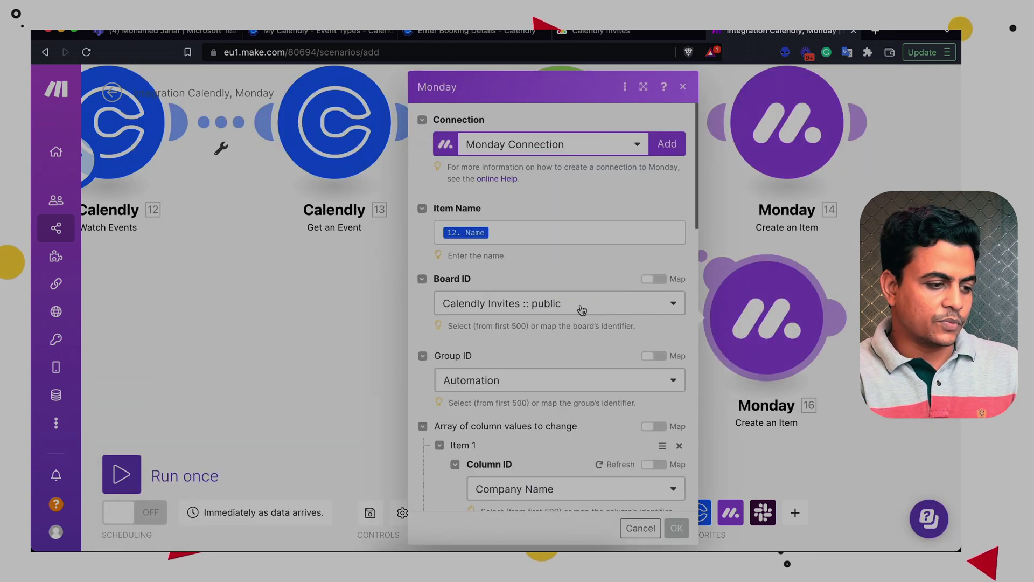
click(502, 378)
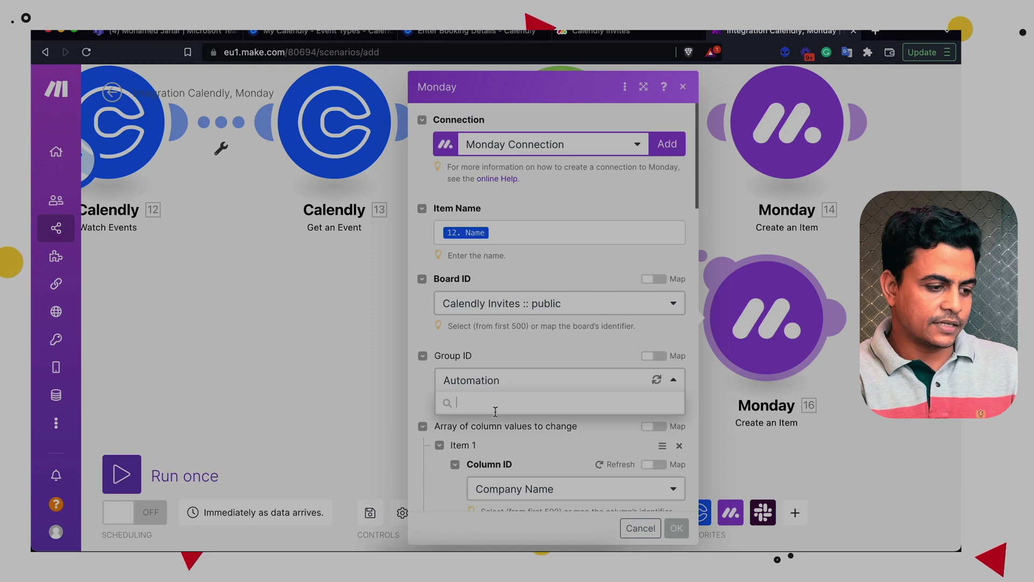
click(474, 382)
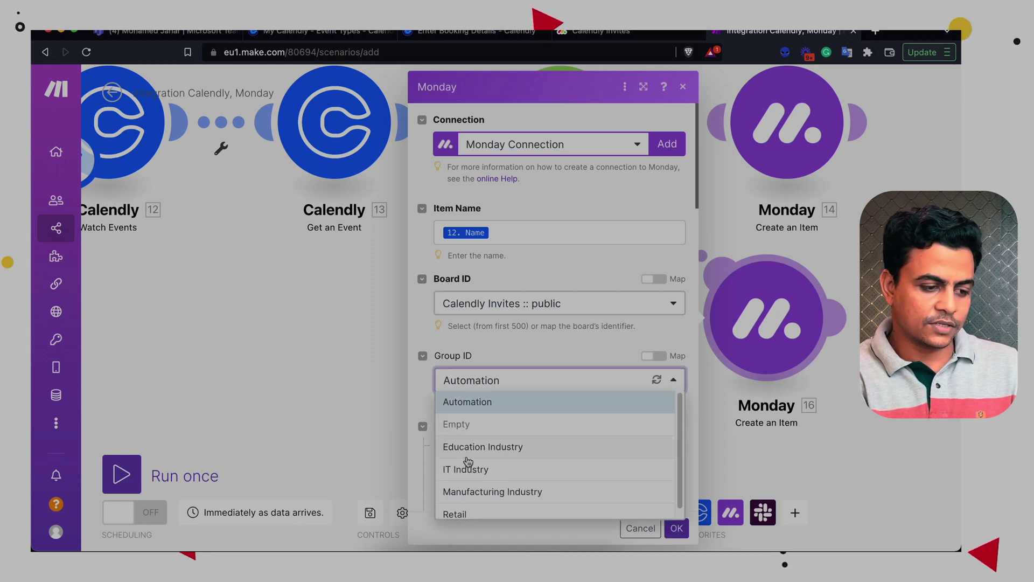
click(459, 449)
click(676, 528)
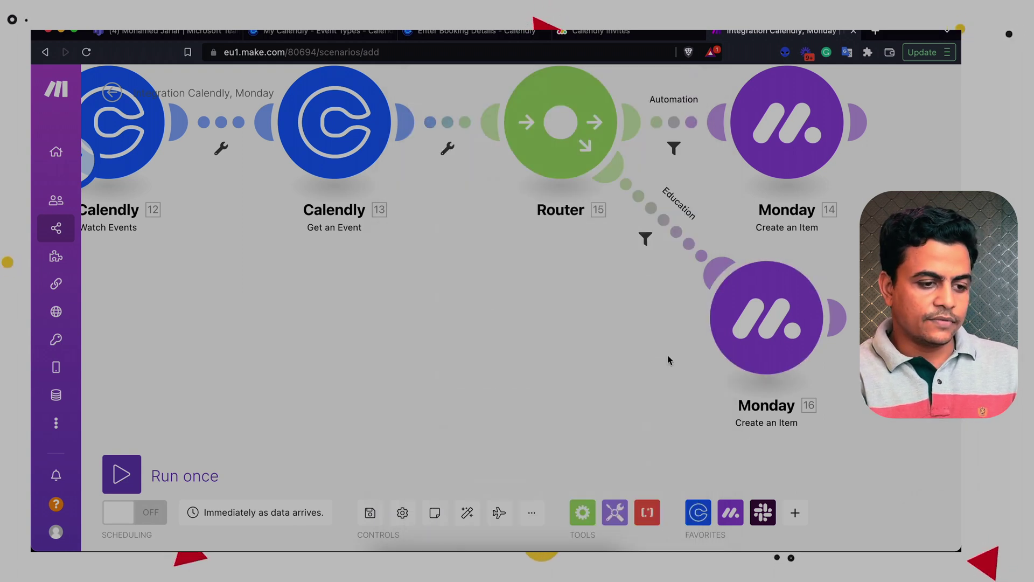
Clone Monday 16 onto a third route and set that route's filter on the Industry answer
right_click(816, 278)
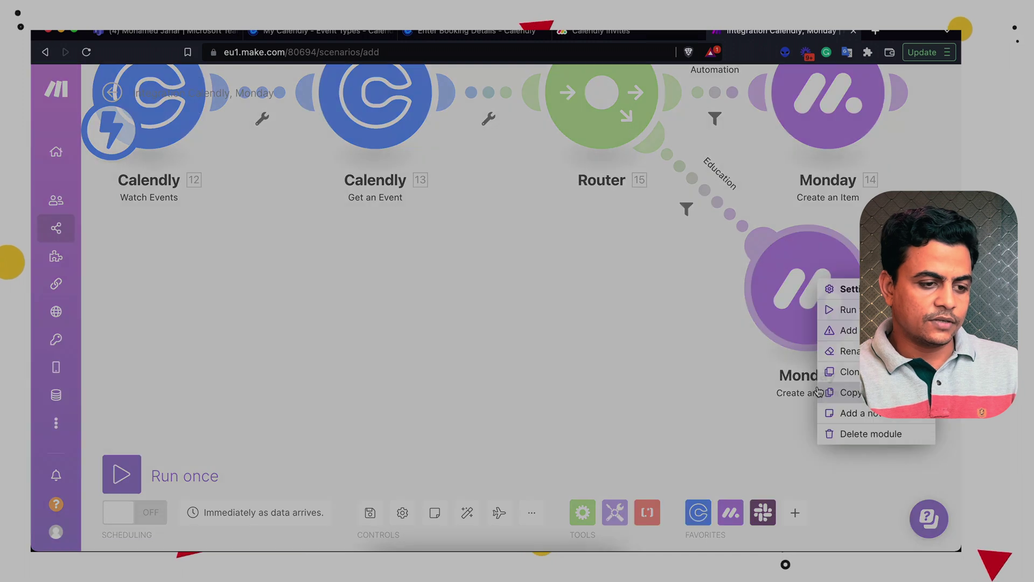
click(842, 370)
click(691, 412)
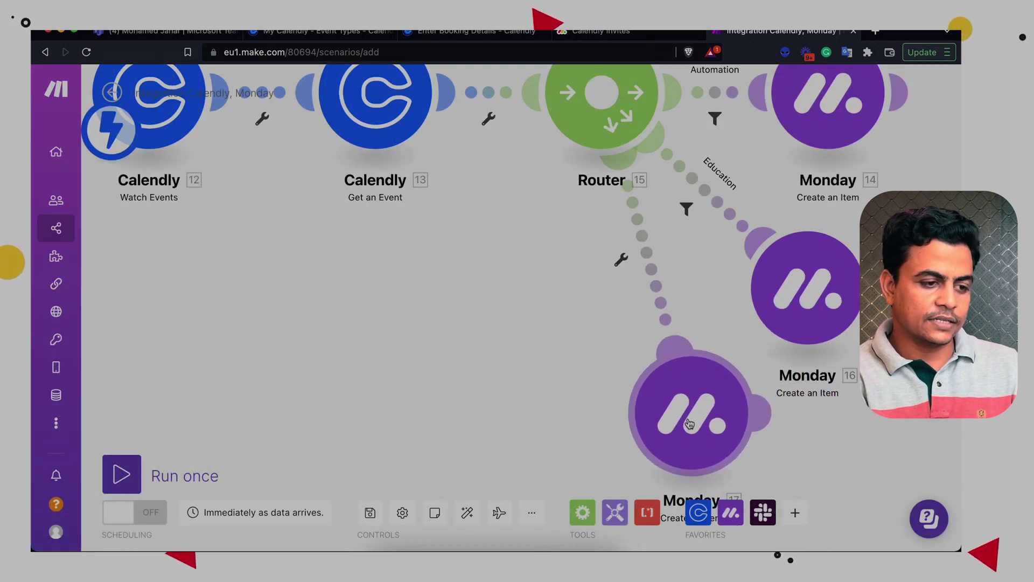
click(675, 300)
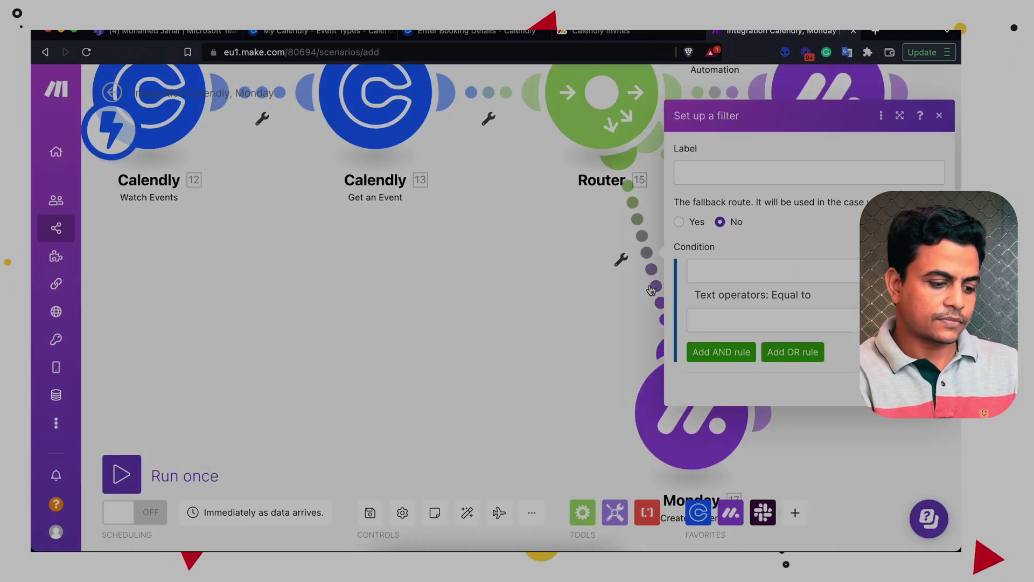
click(719, 169)
text(S)
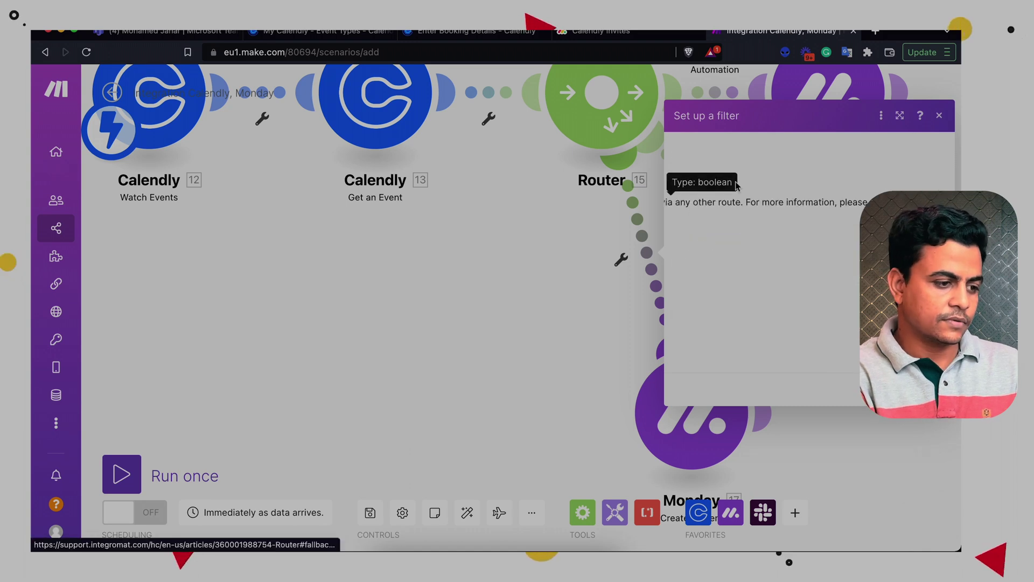
click(899, 124)
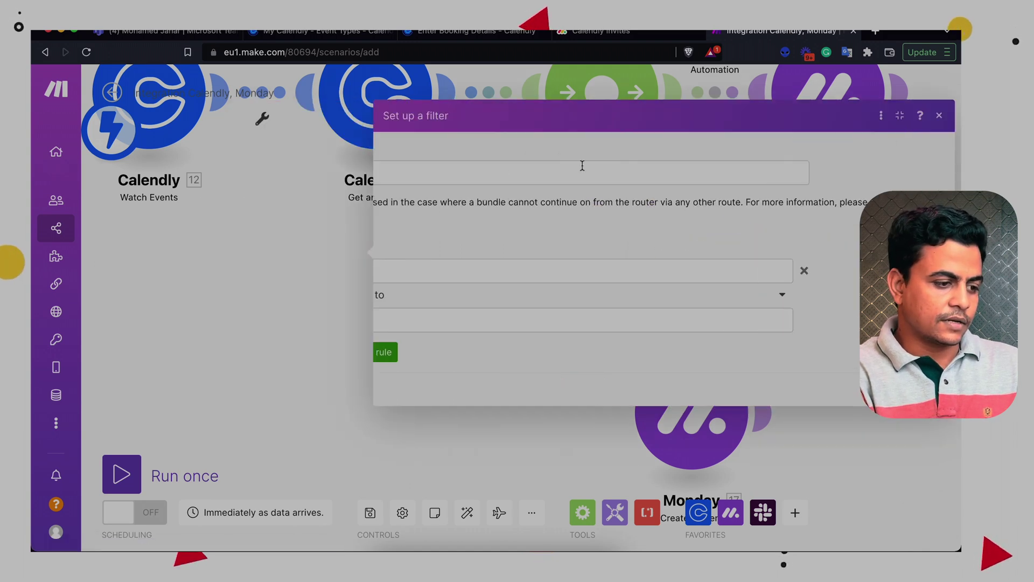
click(421, 320)
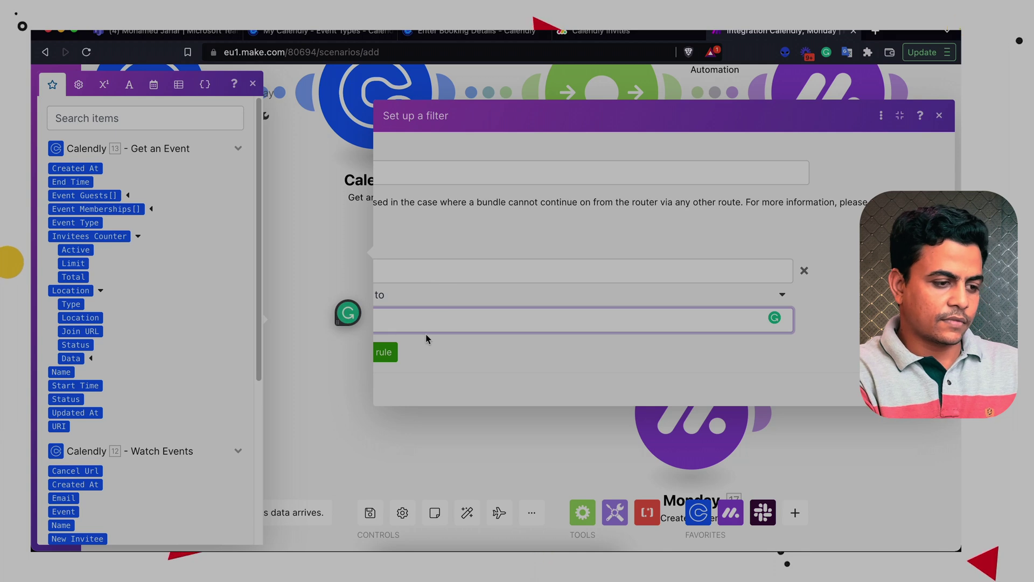
text(T)
click(518, 274)
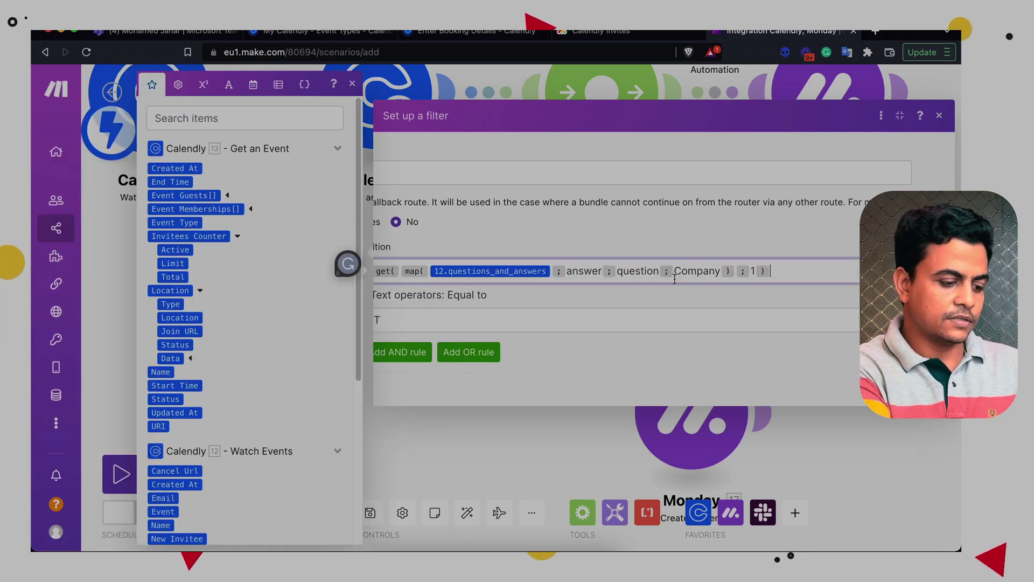
double_click(698, 271)
key(BackSpace)
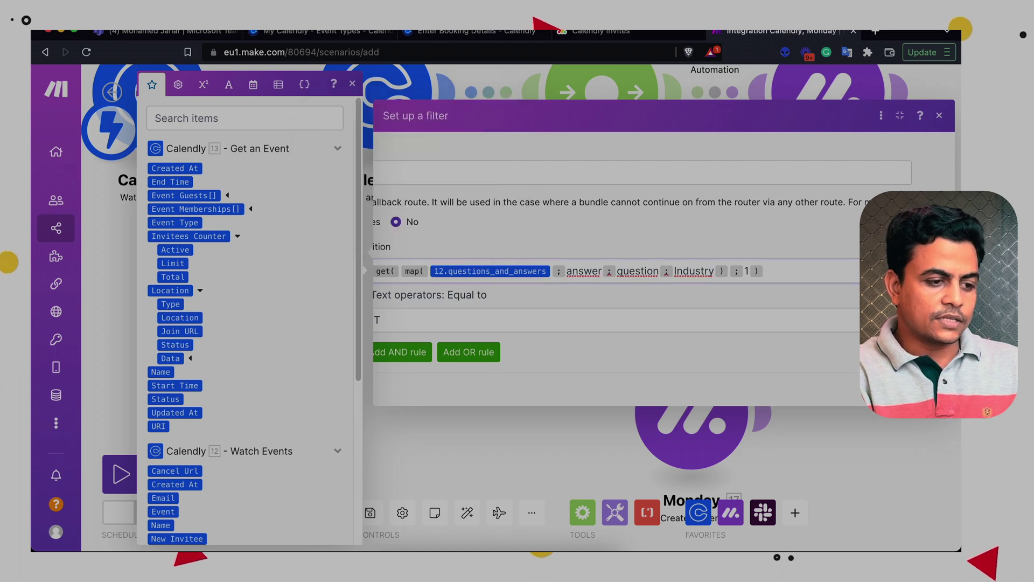
click(589, 347)
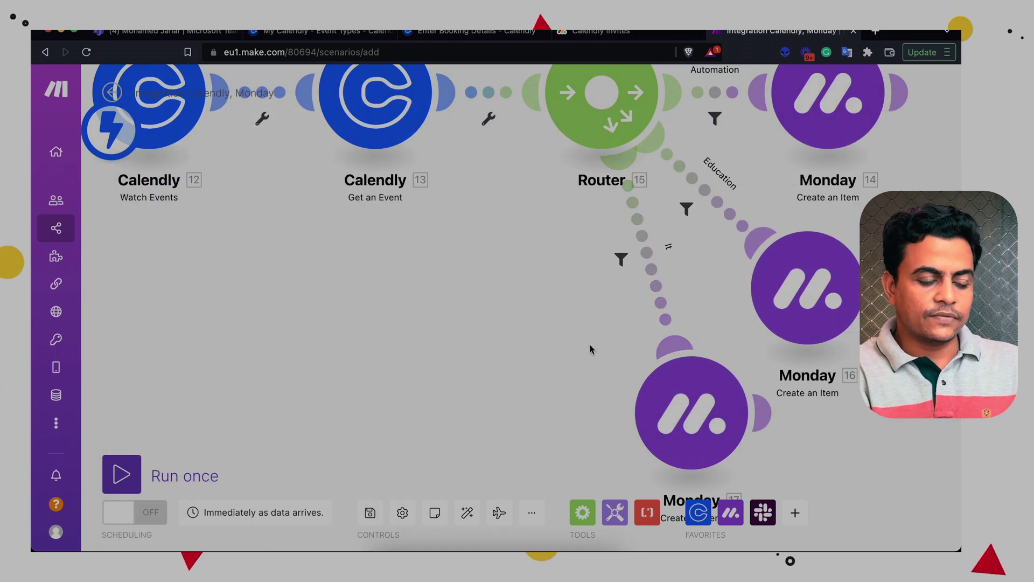
Label the third route's filter 'IT' and save it
click(651, 264)
click(720, 166)
text(I)
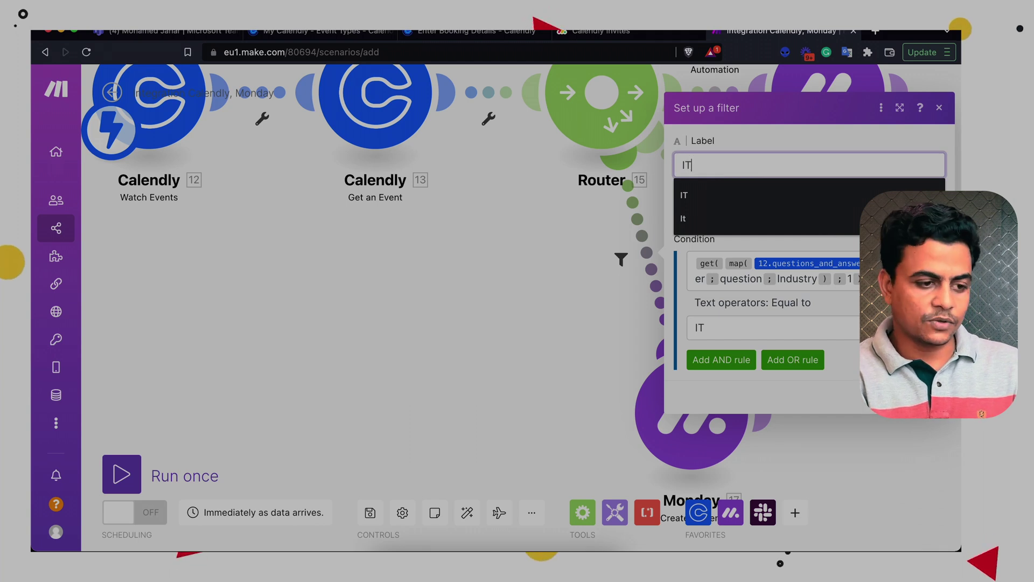
text(T)
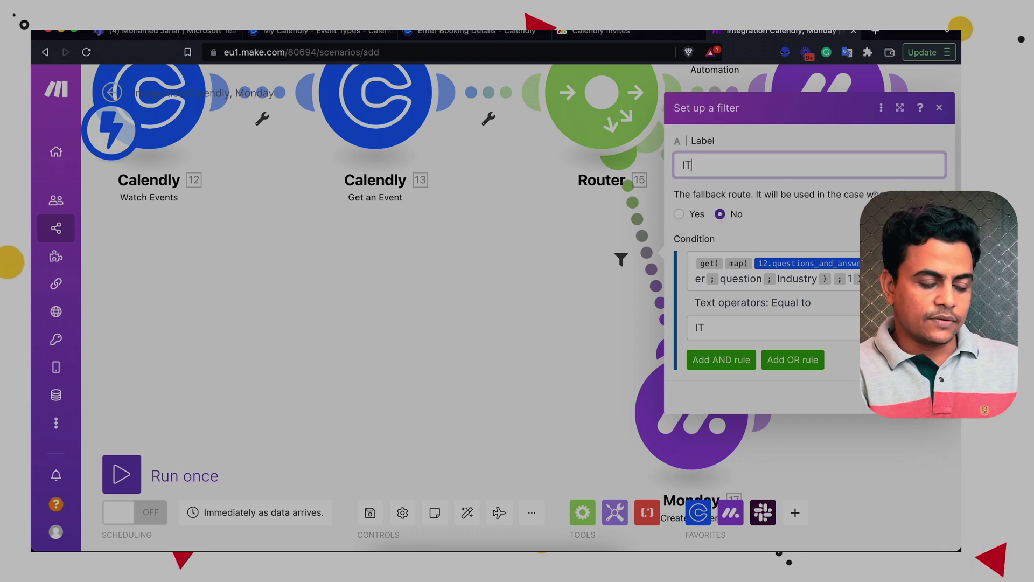
key(Return)
click(693, 415)
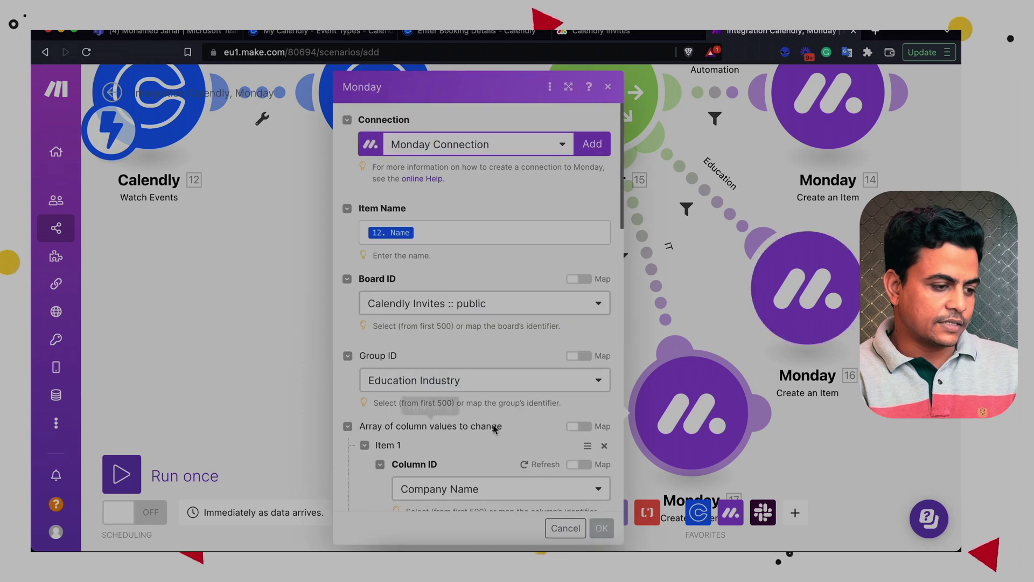
Set the third Monday module's Group ID to IT Industry
click(435, 385)
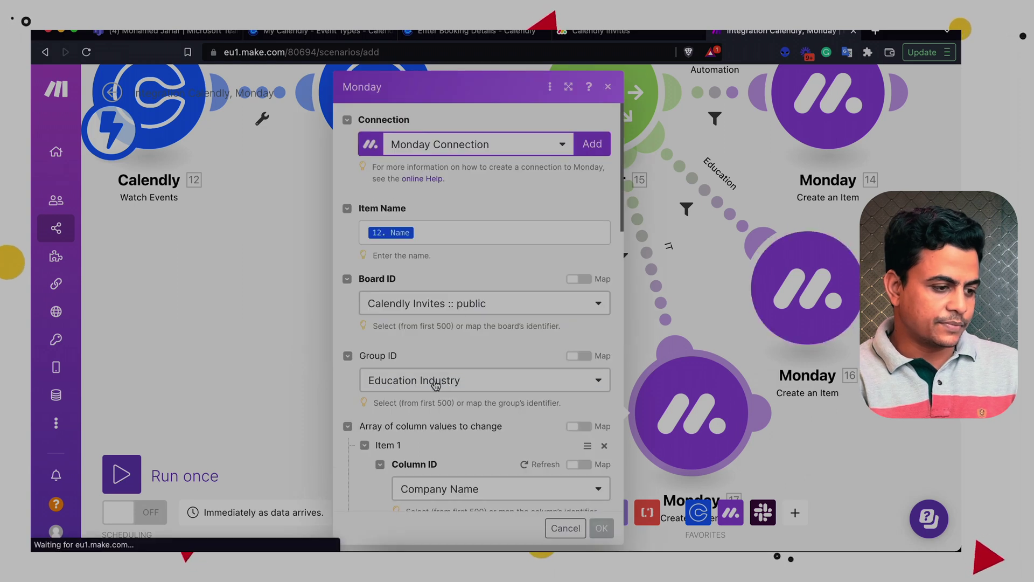
click(418, 424)
click(422, 383)
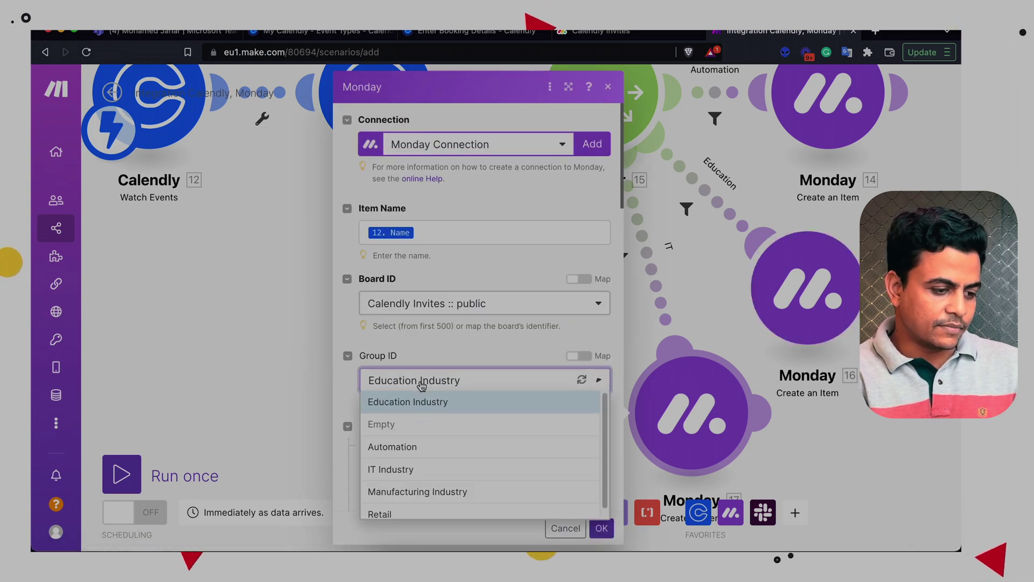
click(410, 470)
Save the IT Monday module, auto-align, and add a Slack Create a Message after Monday 14
click(602, 528)
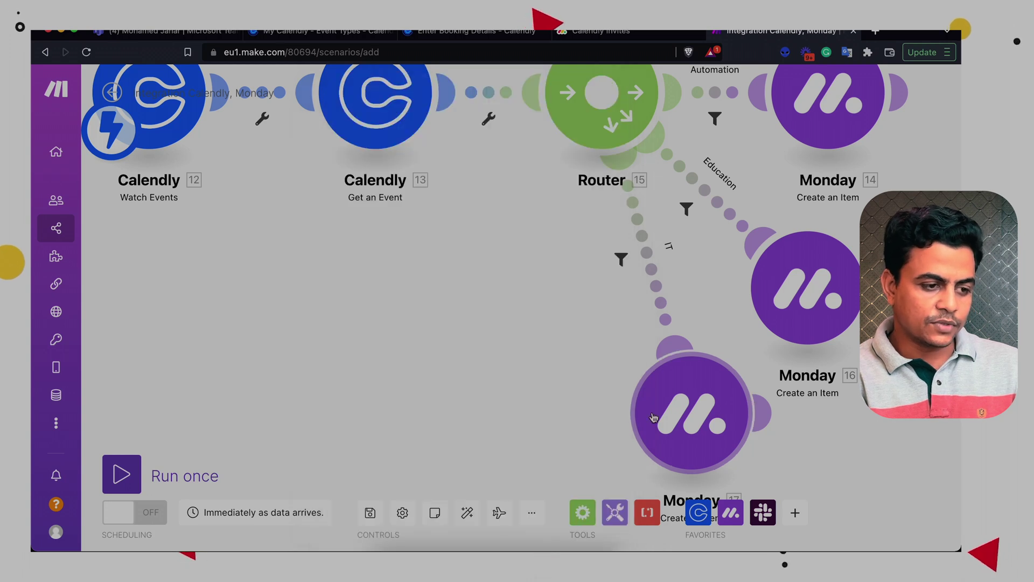
click(467, 512)
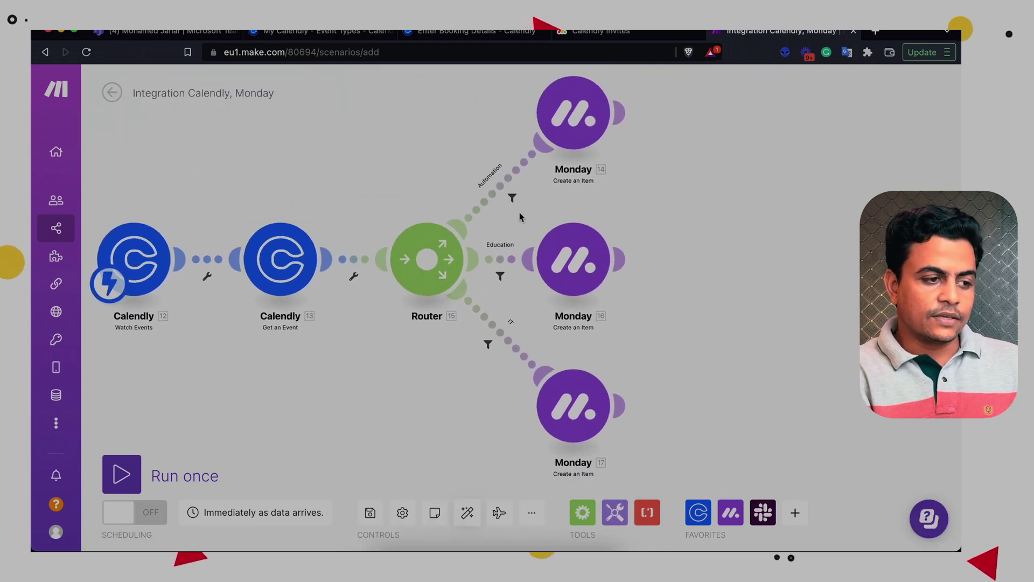
click(621, 116)
click(495, 161)
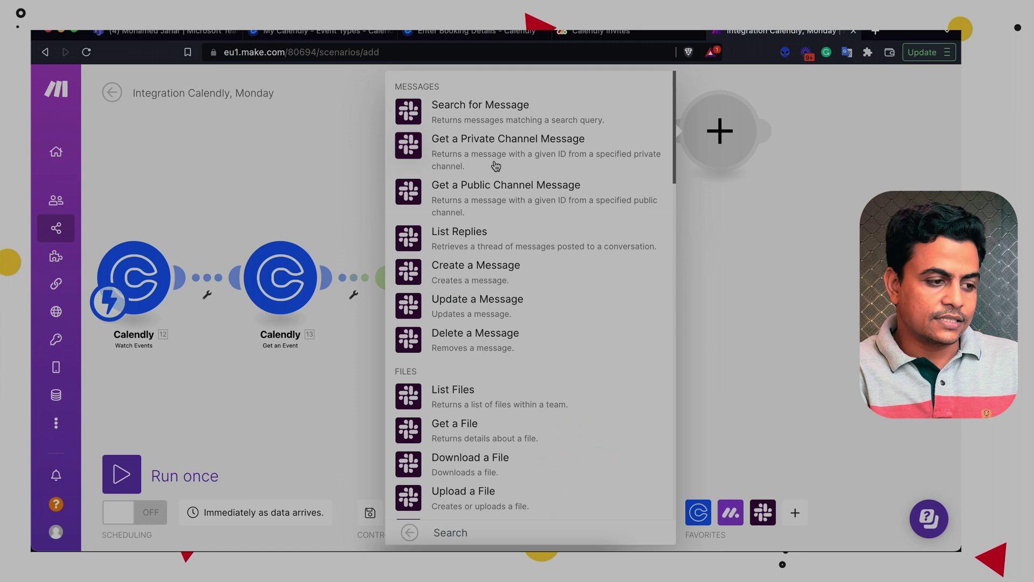
click(475, 278)
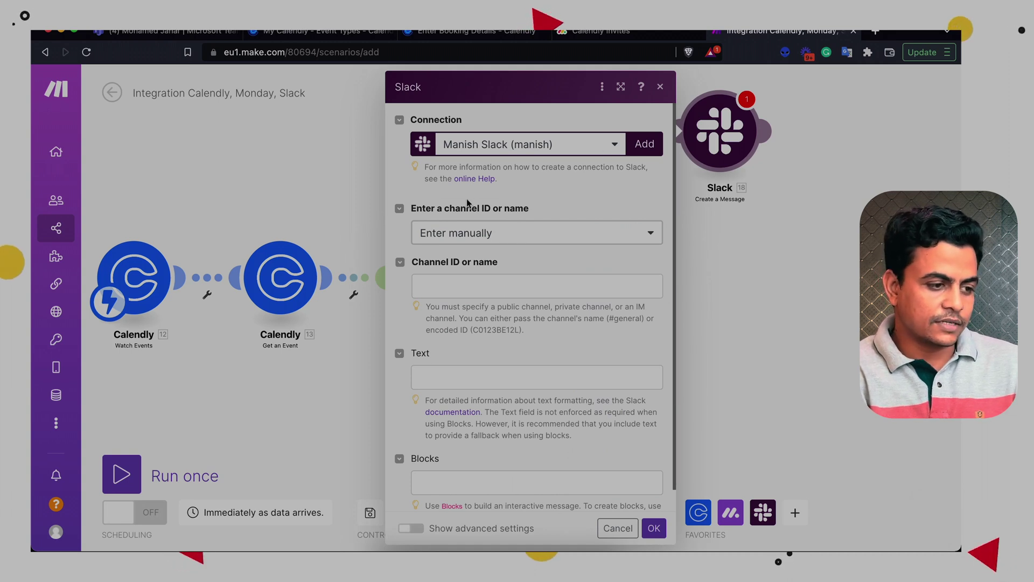
Set the Slack channel, selected from the list, to public channel general
click(451, 234)
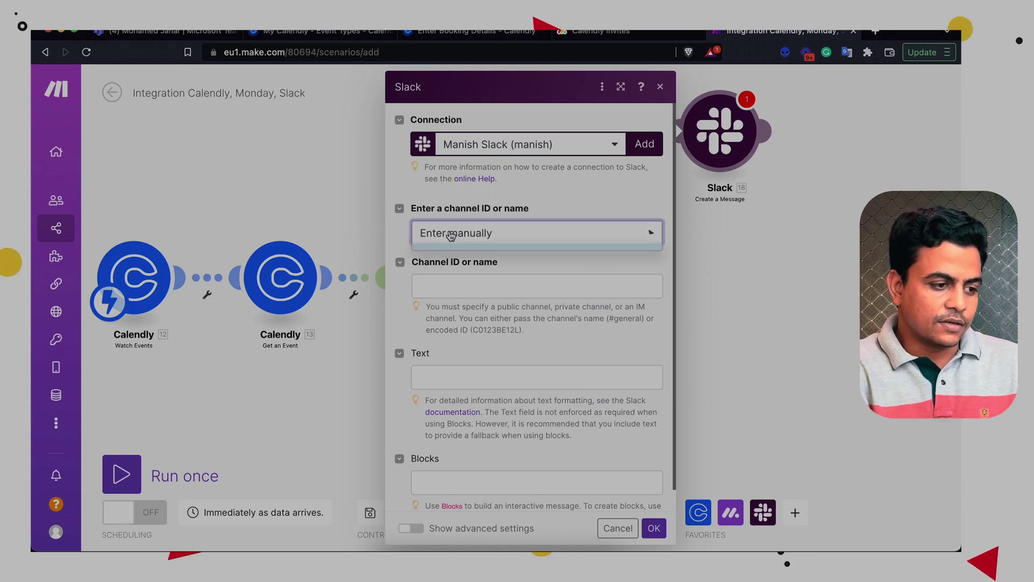
click(461, 272)
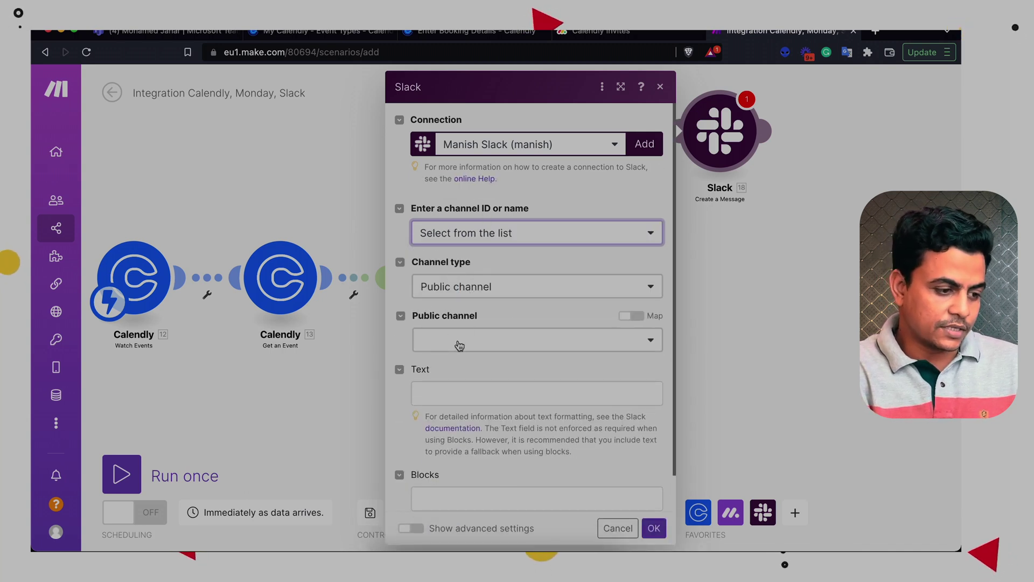
click(448, 339)
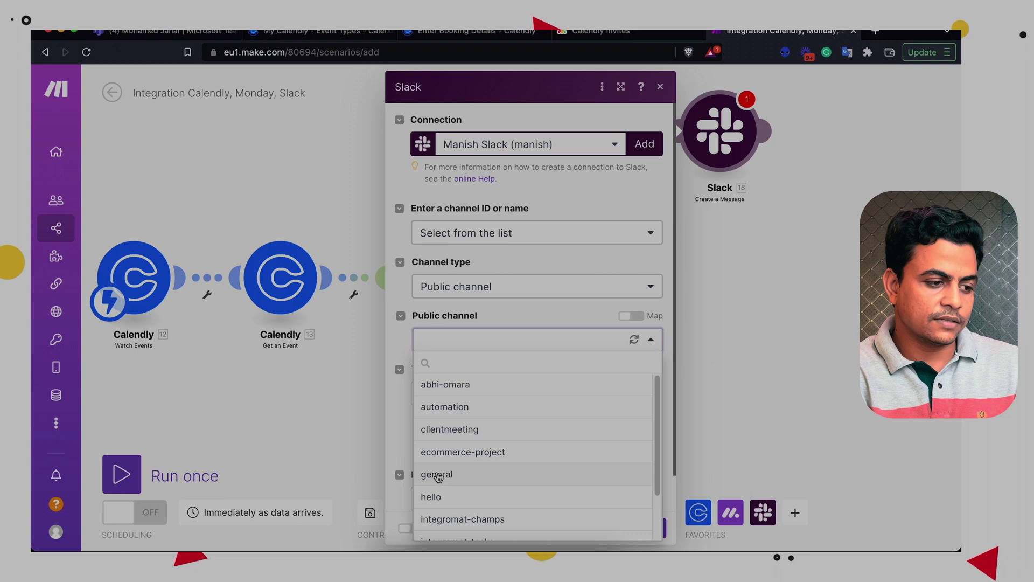
click(438, 475)
Start the Slack text with 'Prospect Name -' mapped to Name and 'Company Name-' with the company formula
scroll(461, 367, down, 1)
click(451, 350)
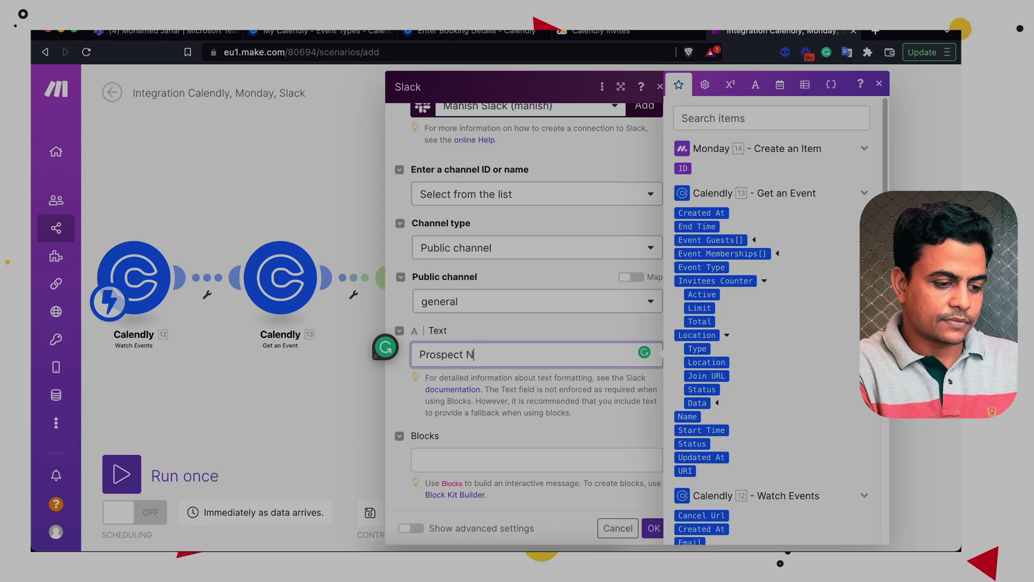
scroll(756, 468, down, 5)
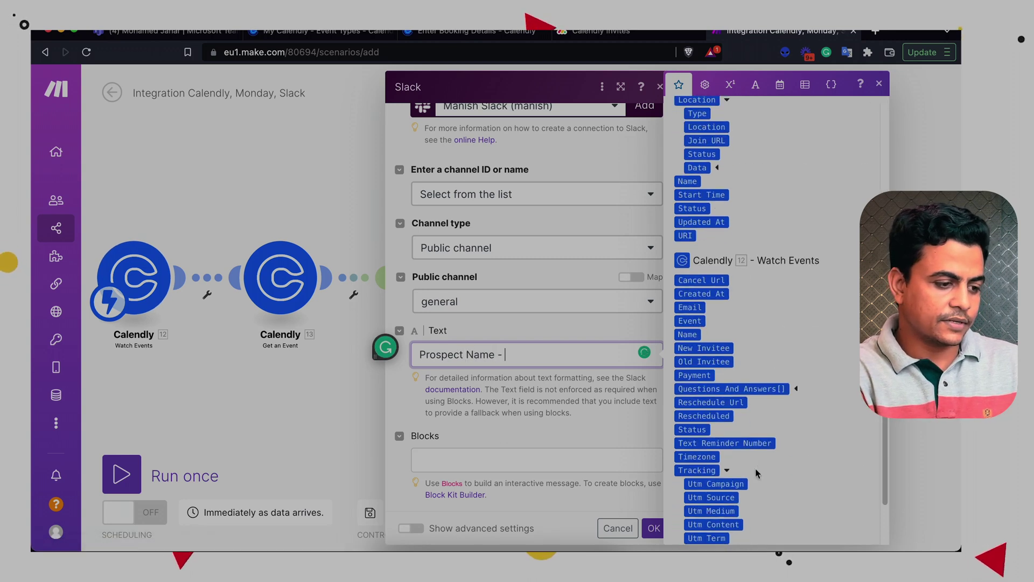
text(Prospect Name -)
click(691, 273)
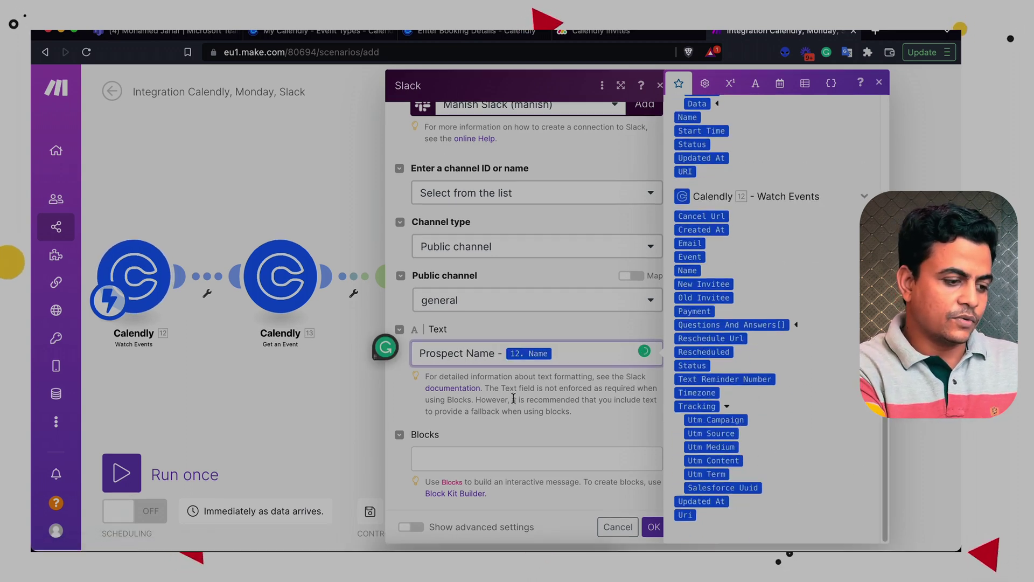
key(Return)
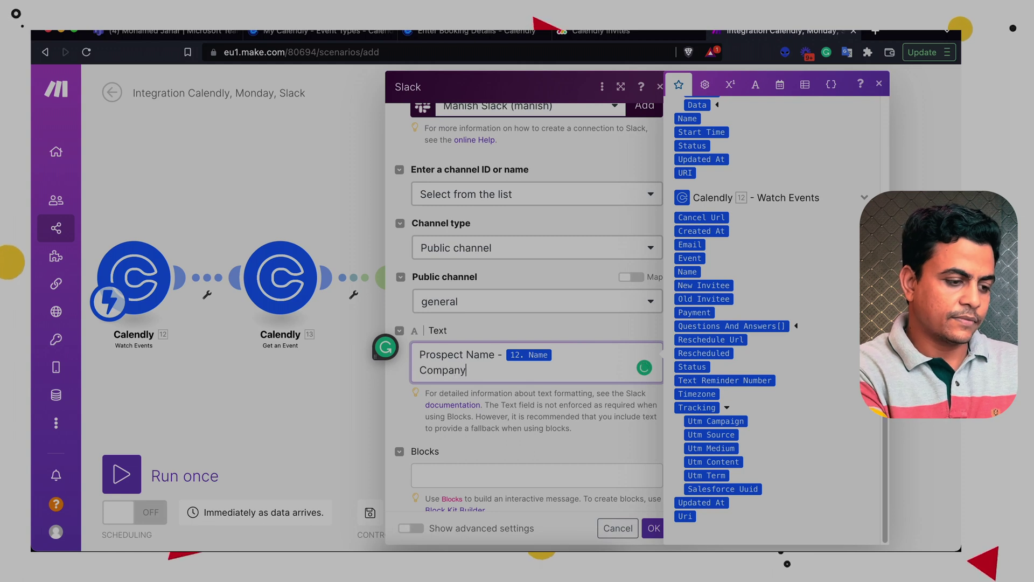
text(Company Name-)
text(get(map(12.questions_and_answers; answer; question; Company); 1))
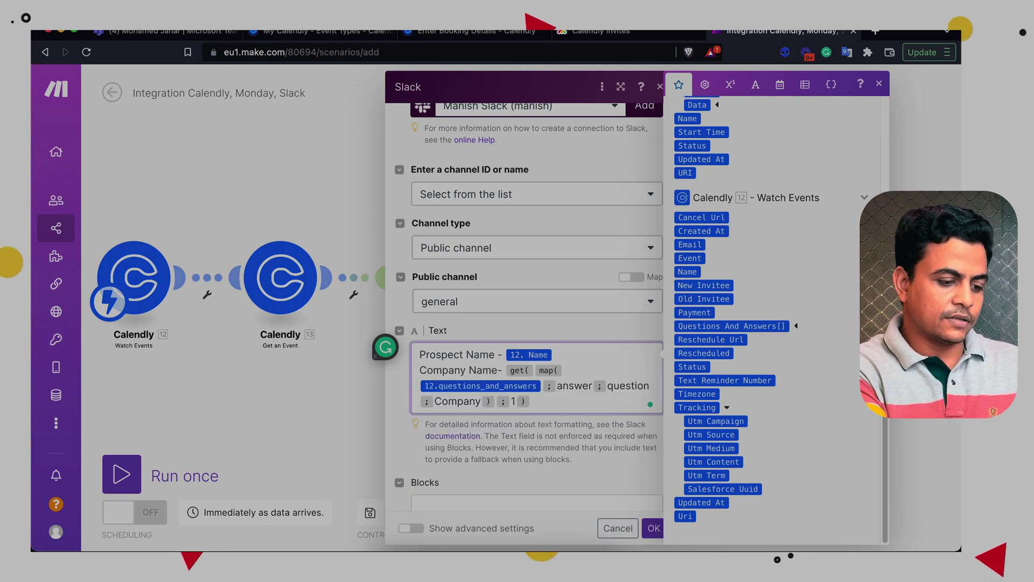
Add an 'Industry -' line using the Industry answer formula and a Meeting Date line mapped to Start Time
key(Return)
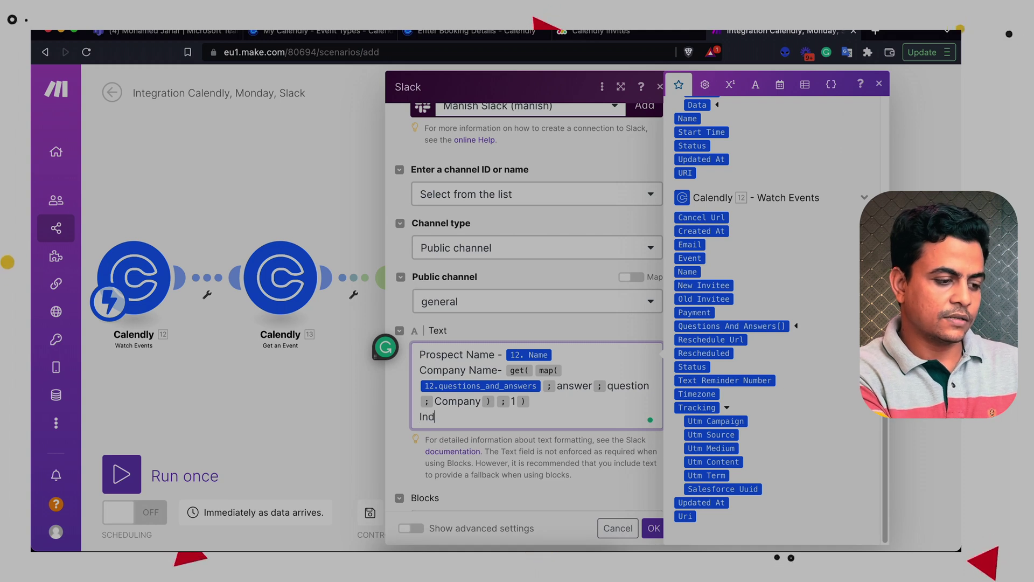
text(Industry)
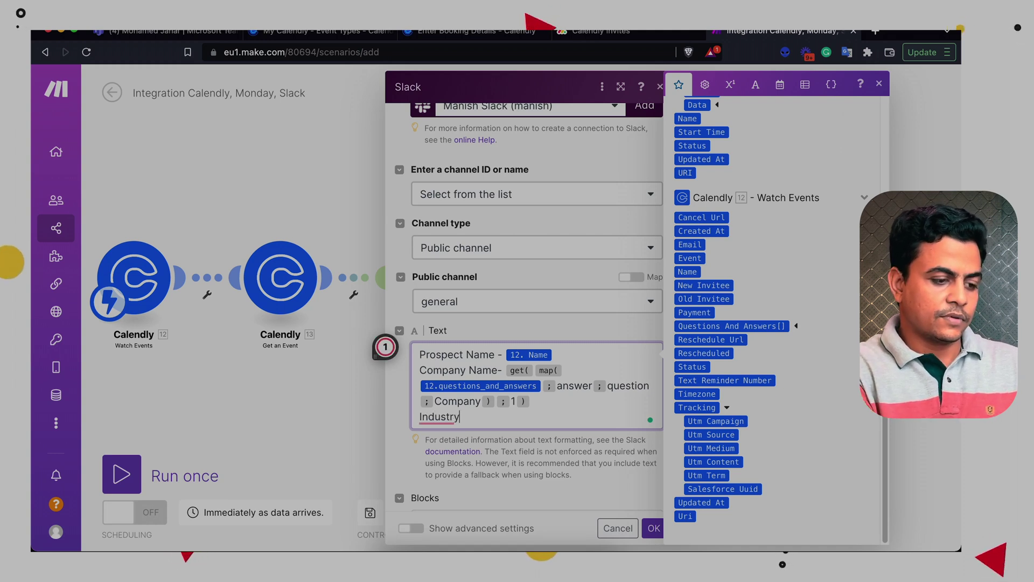
text( -)
text(get(map(12.questions_and_answers; answer; question; Company); 1))
double_click(565, 431)
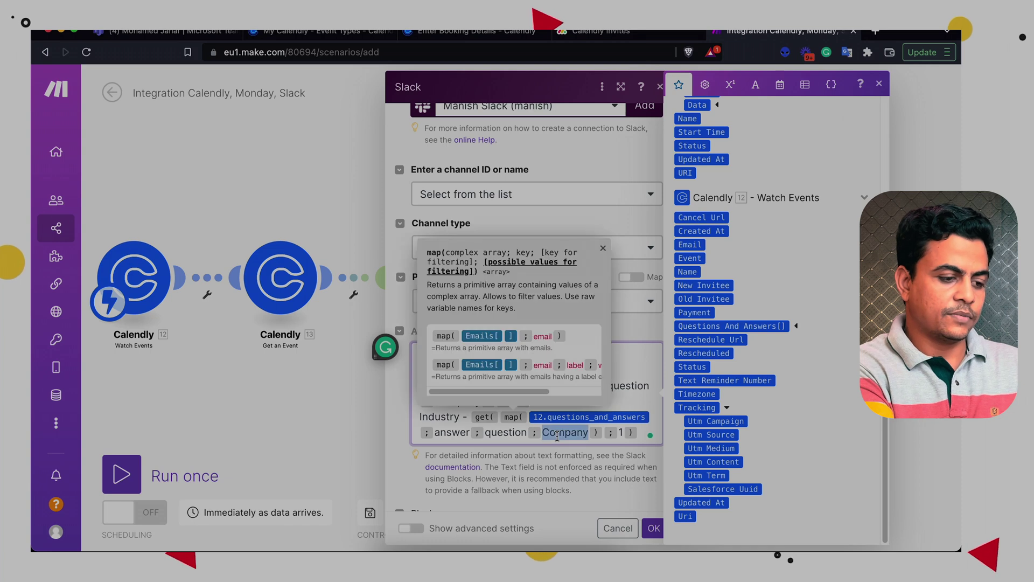
key(BackSpace)
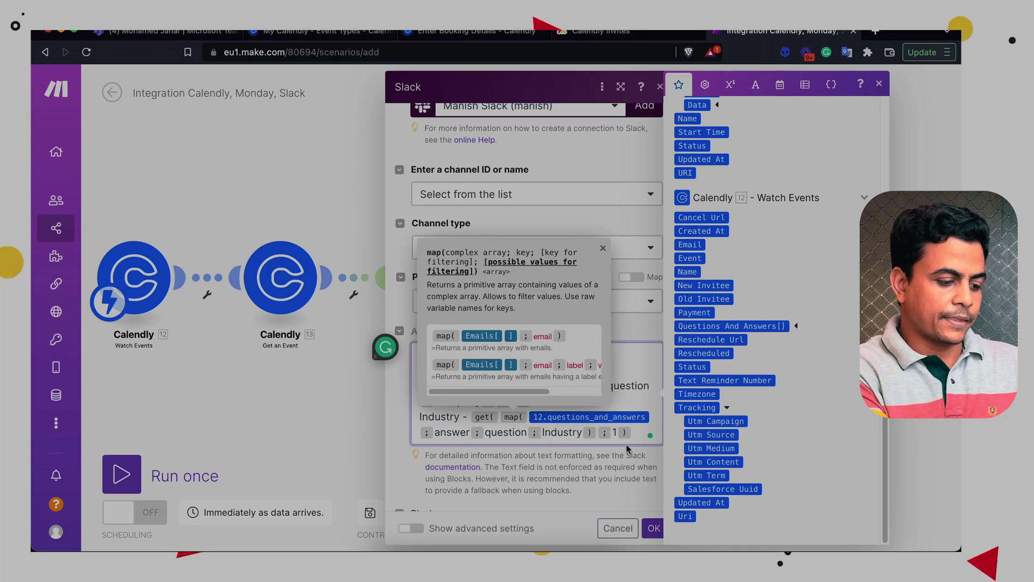
click(635, 435)
key(Return)
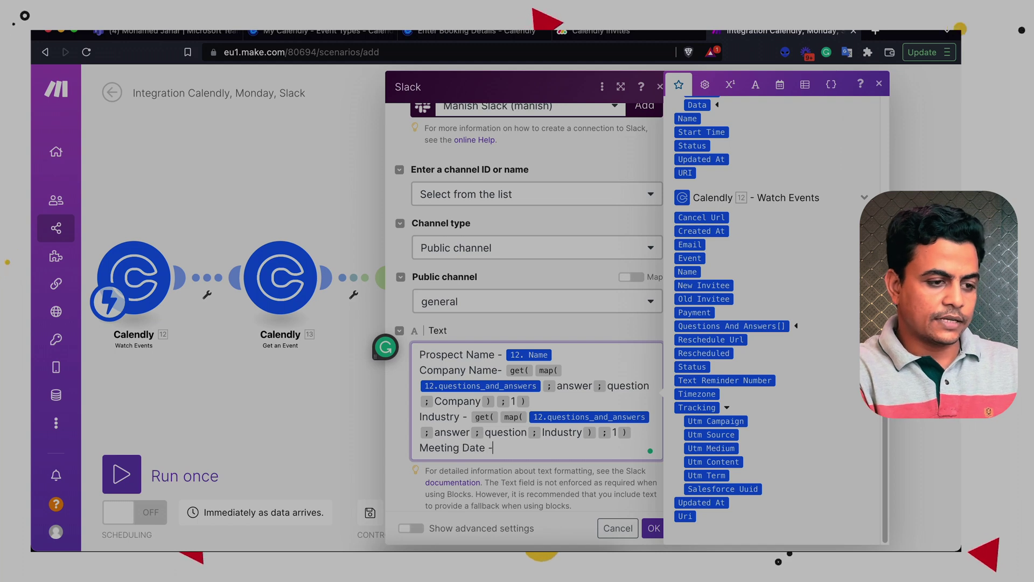
scroll(752, 267, up, 2)
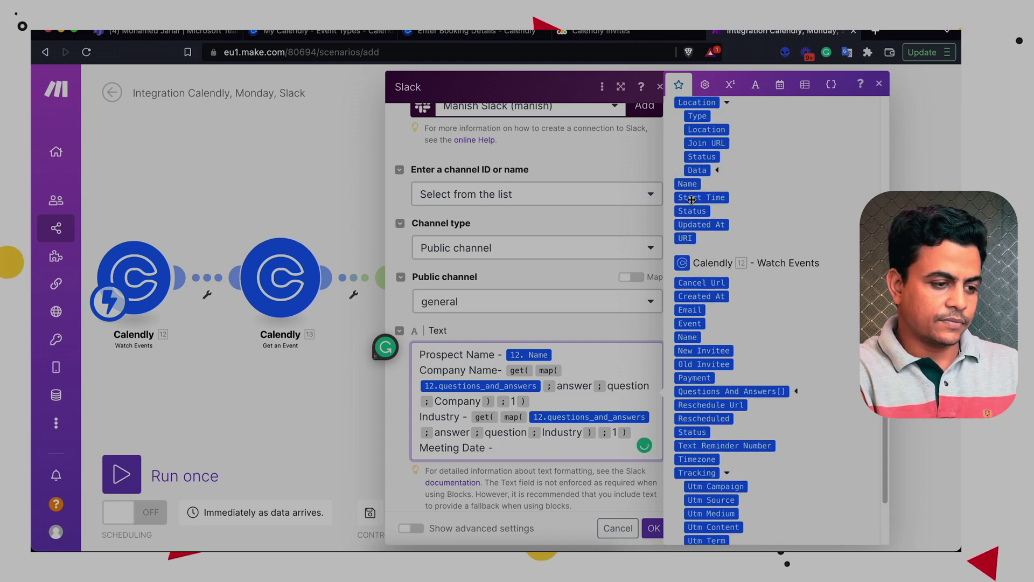
click(701, 198)
Save the Slack message and add a seventh column value to the Automation Monday module
click(654, 528)
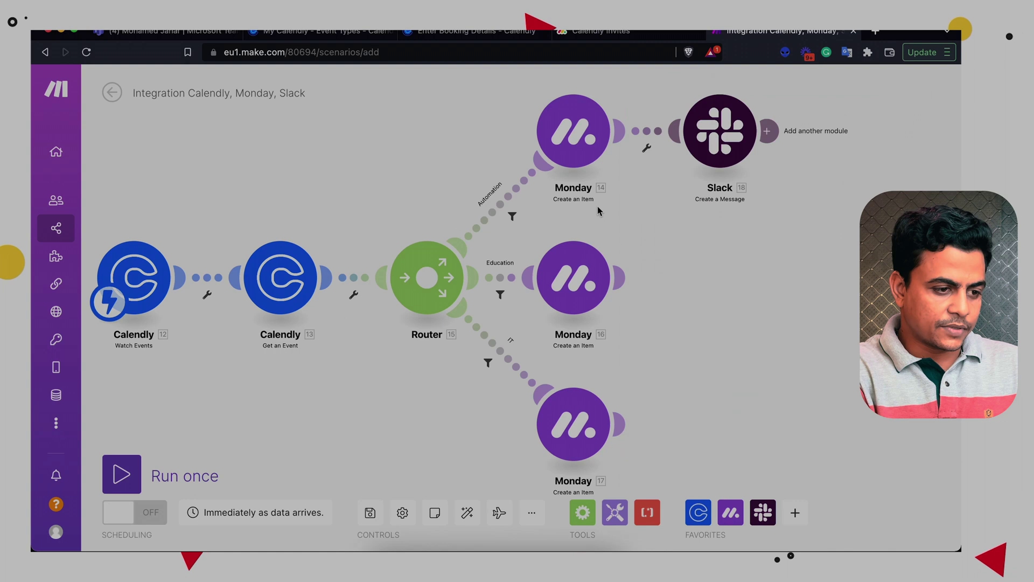
click(573, 128)
scroll(723, 312, down, 15)
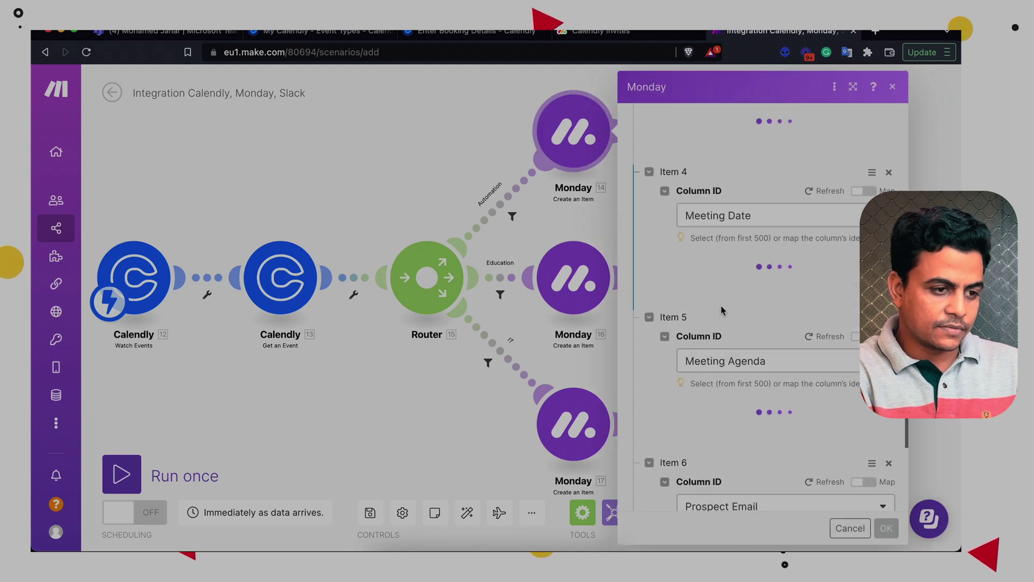
scroll(723, 309, up, 4)
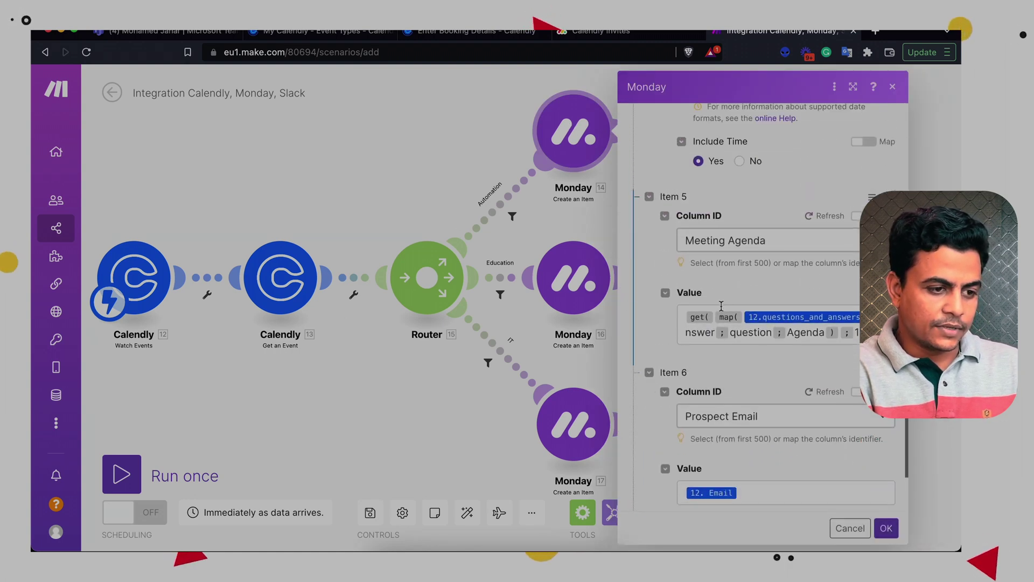
scroll(721, 306, up, 7)
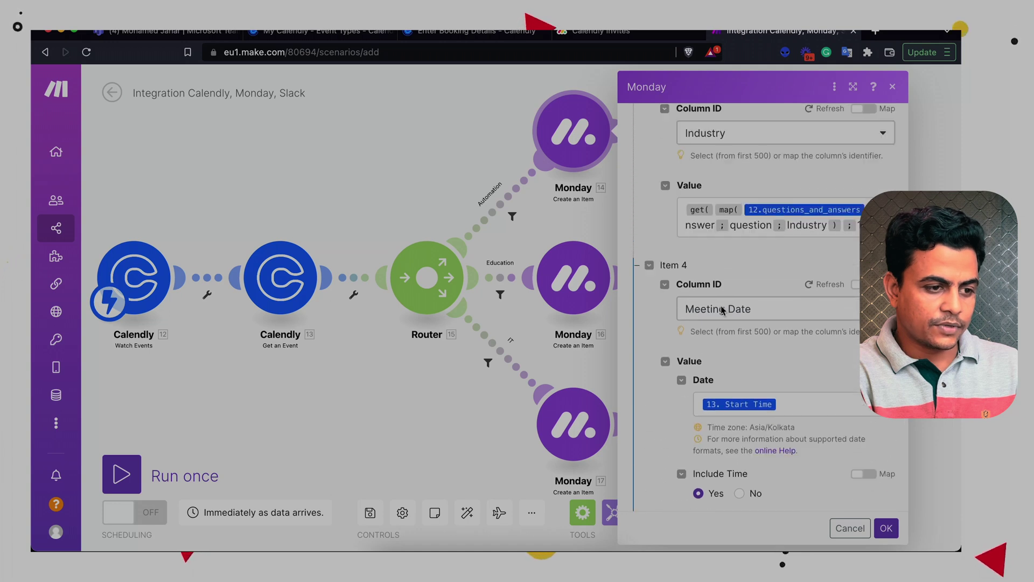
scroll(721, 306, up, 2)
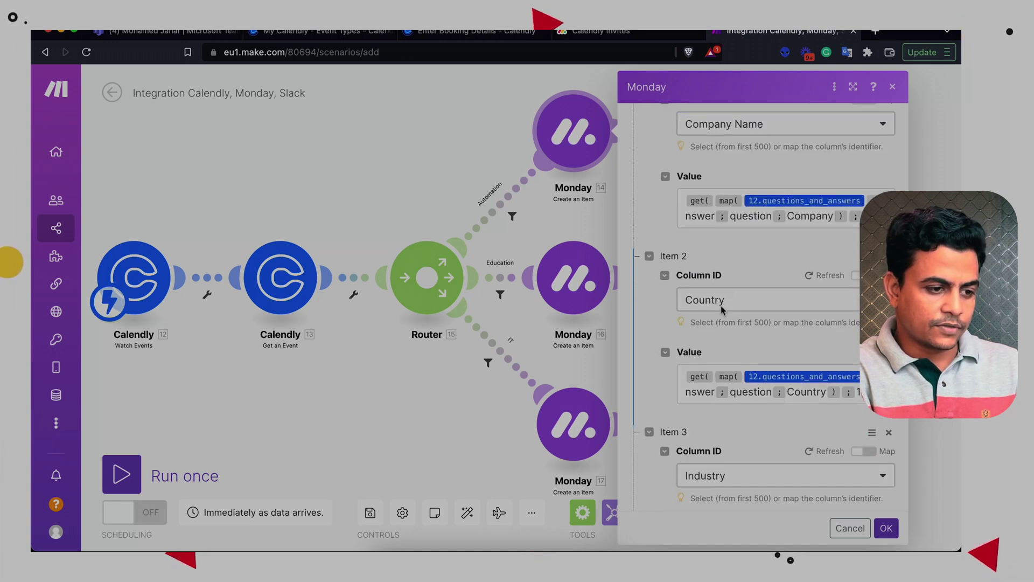
scroll(721, 306, down, 8)
click(674, 405)
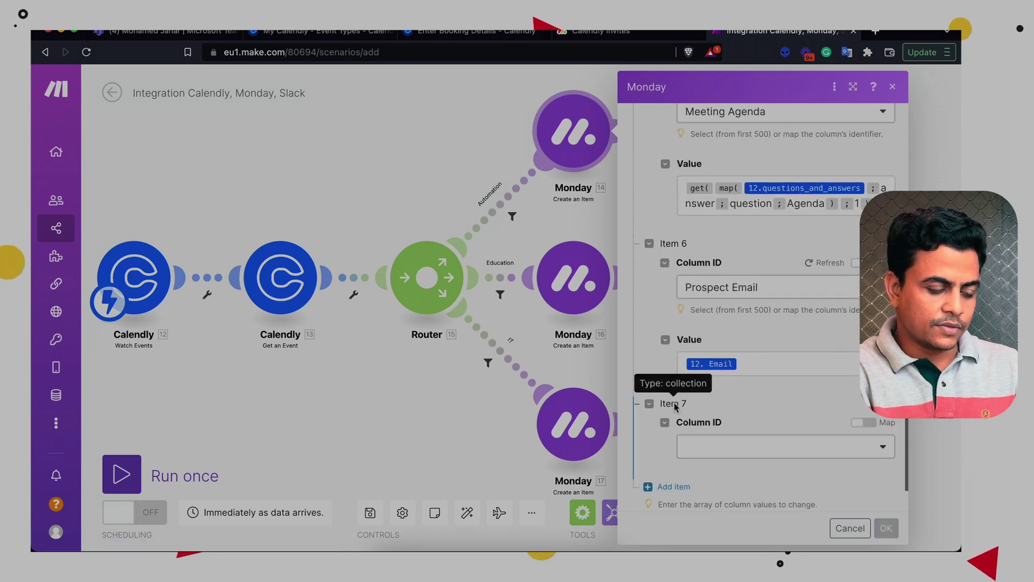
click(745, 441)
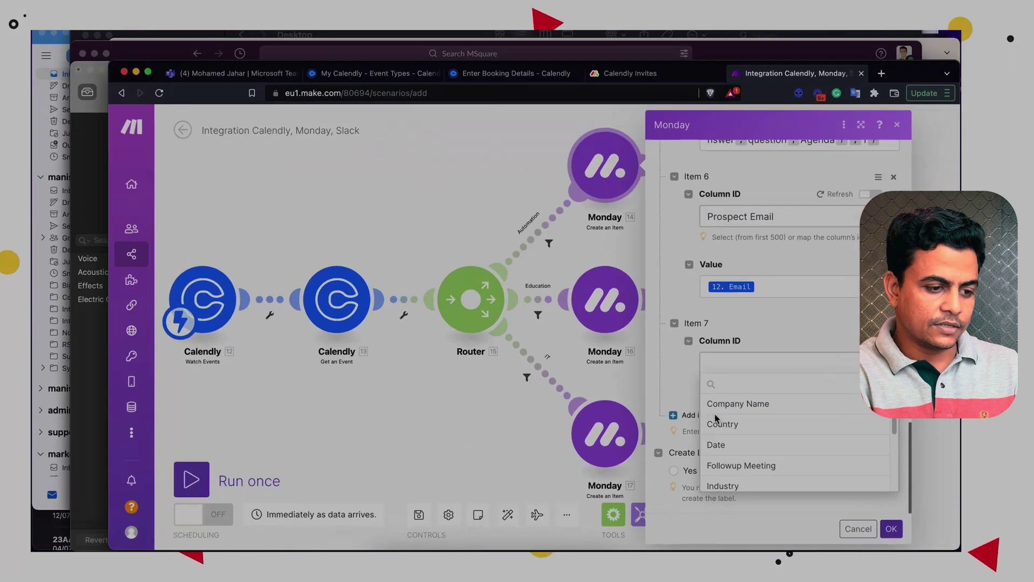
Set that column to Meeting Link, map Location: Join URL into it, and save
scroll(716, 418, down, 3)
click(712, 409)
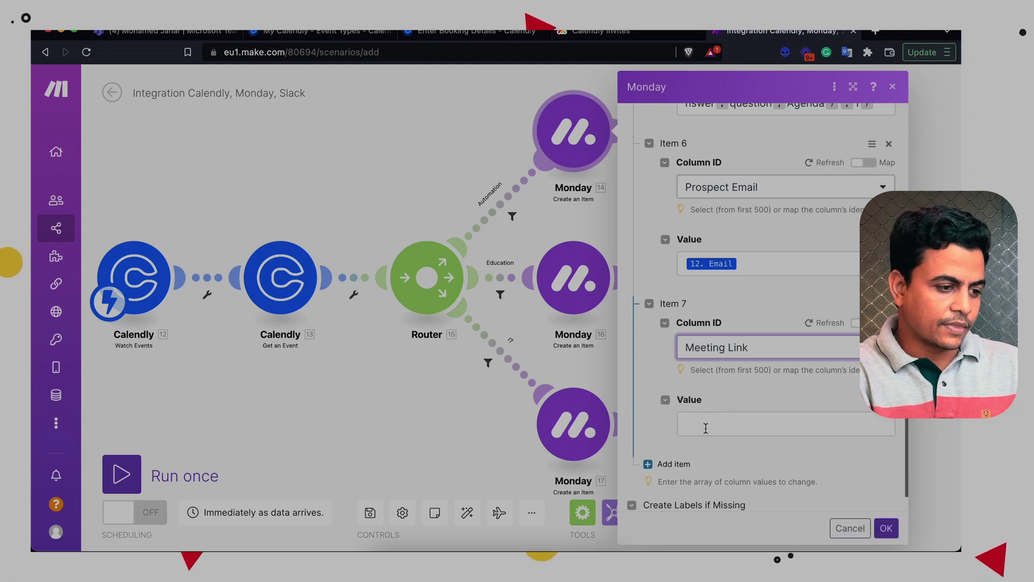
click(705, 428)
scroll(491, 306, down, 2)
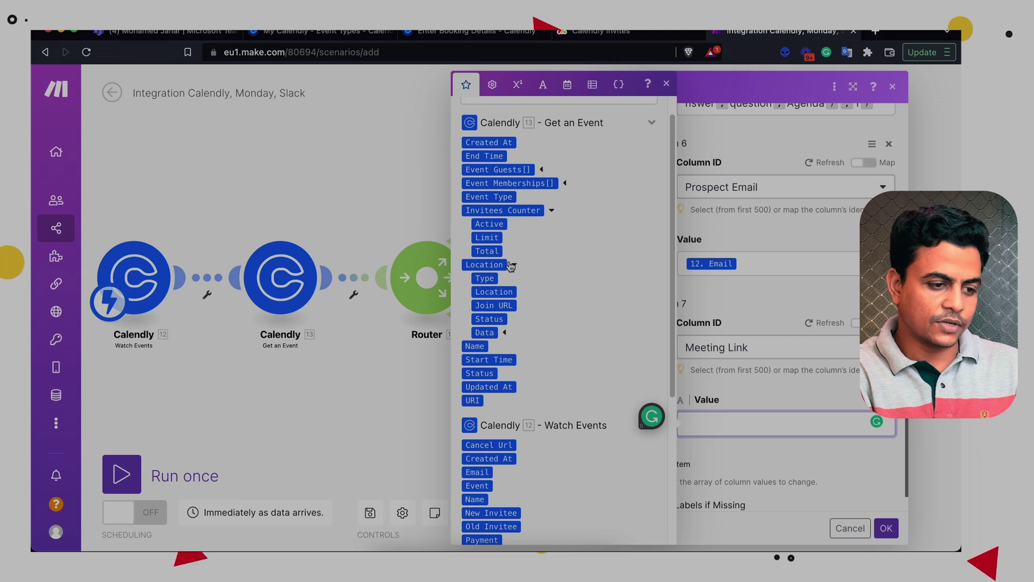
click(485, 306)
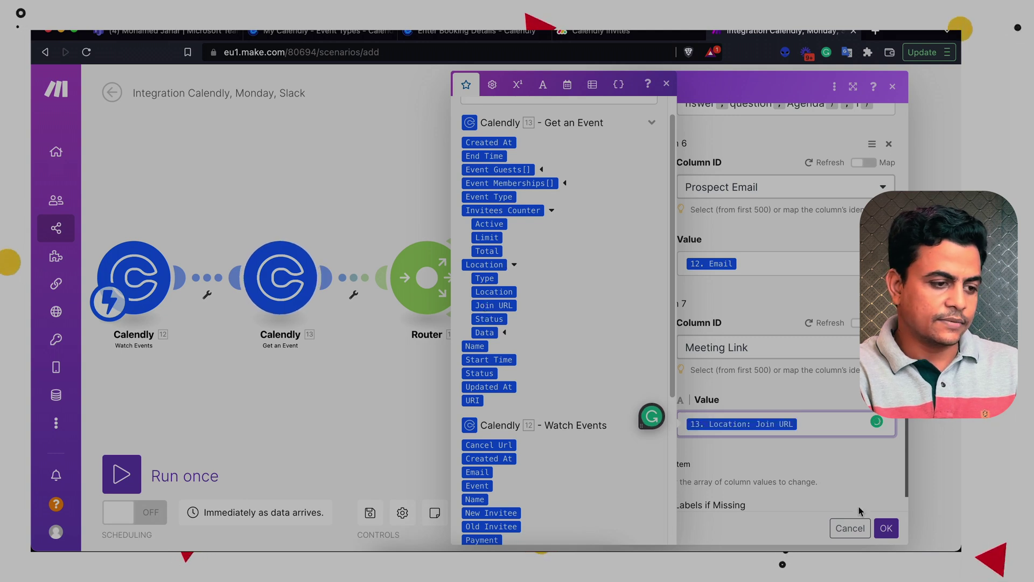
click(887, 528)
Add another column value item to the Education branch's Monday 16 module
click(611, 305)
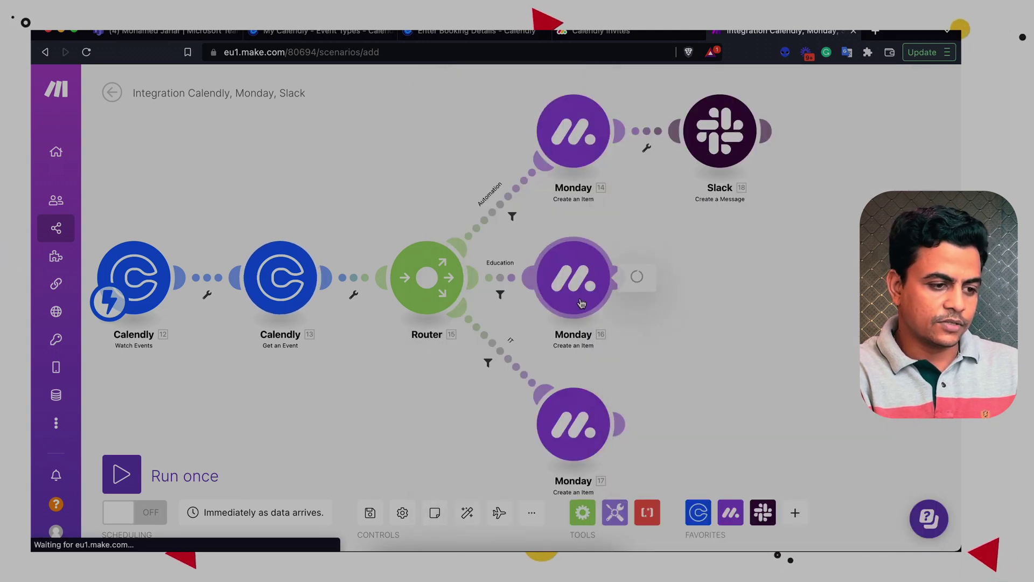
scroll(746, 358, down, 10)
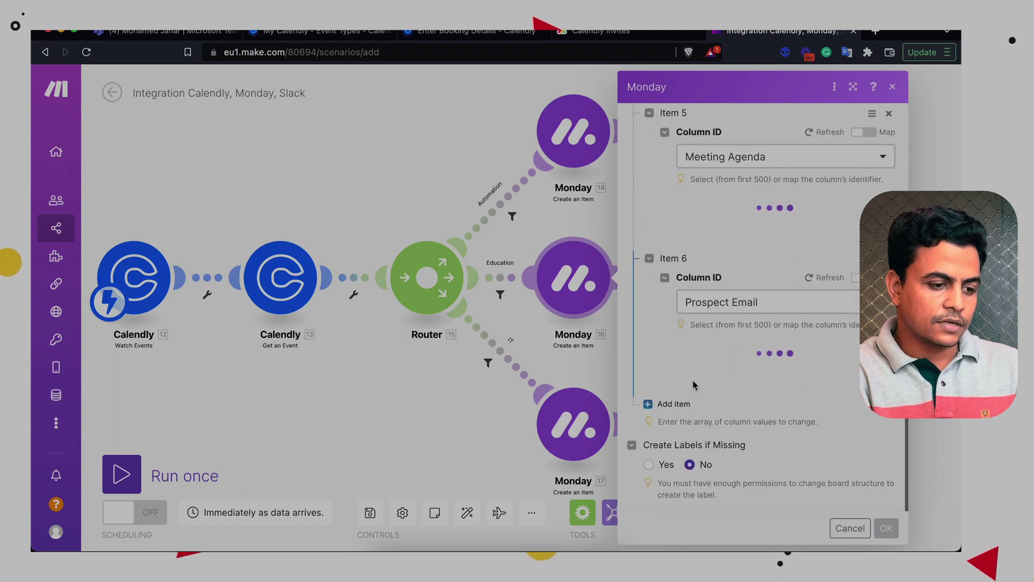
scroll(671, 431, up, 2)
scroll(669, 445, down, 4)
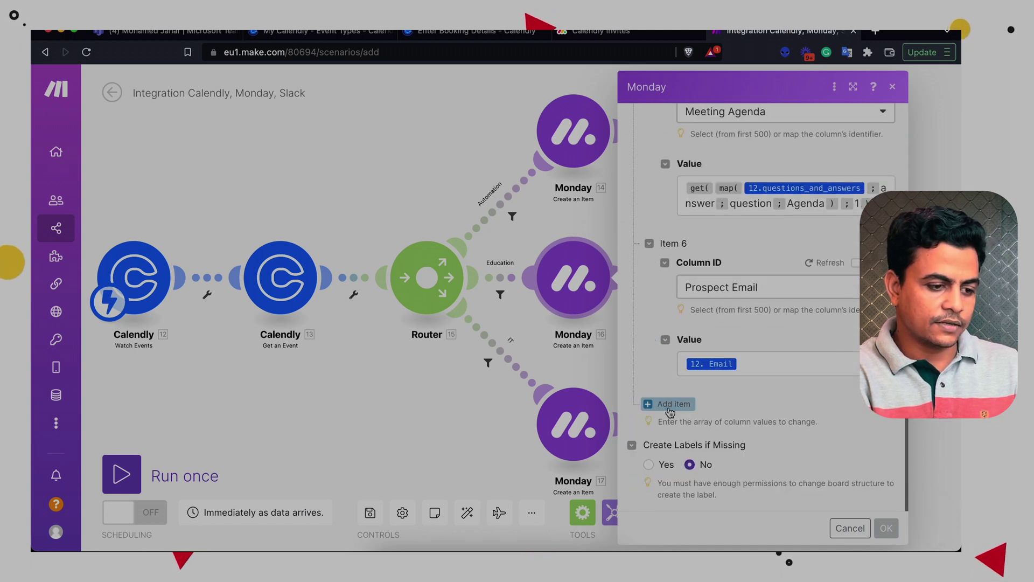
click(671, 405)
click(716, 444)
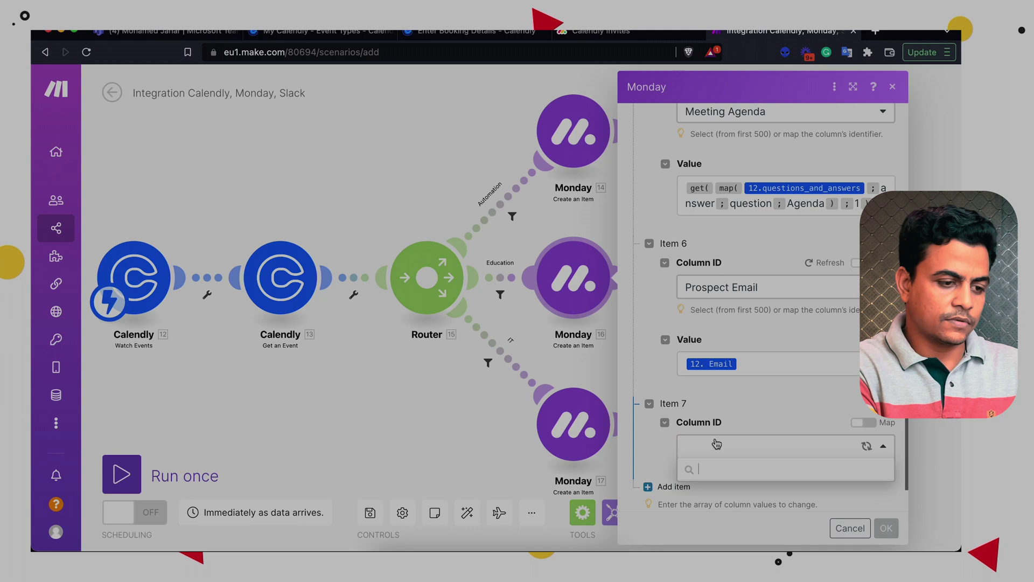
Choose the Meeting Link column, map 13. Location: Join URL into its value, and save
text(link)
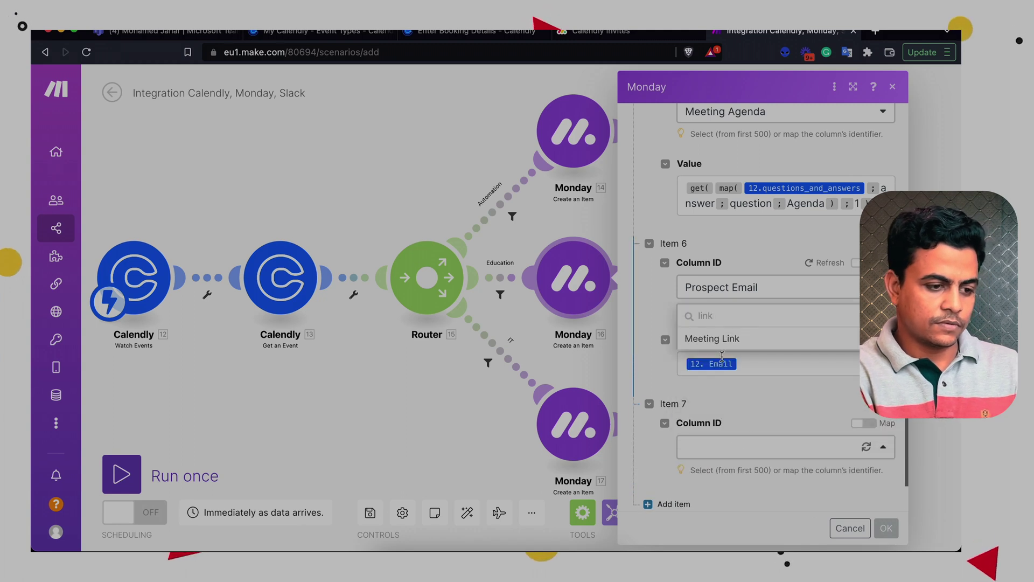
click(714, 339)
scroll(716, 473, down, 3)
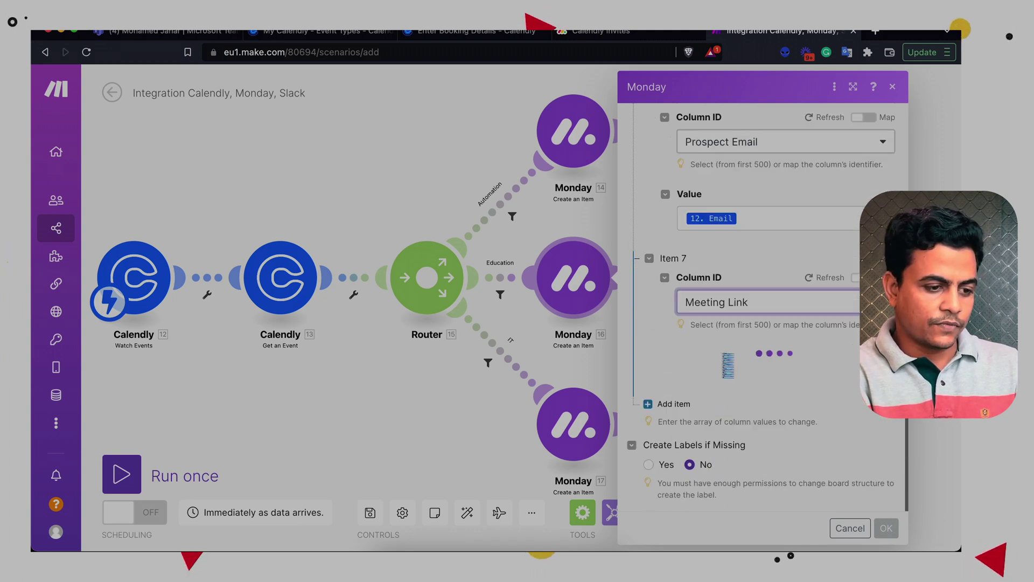
click(716, 374)
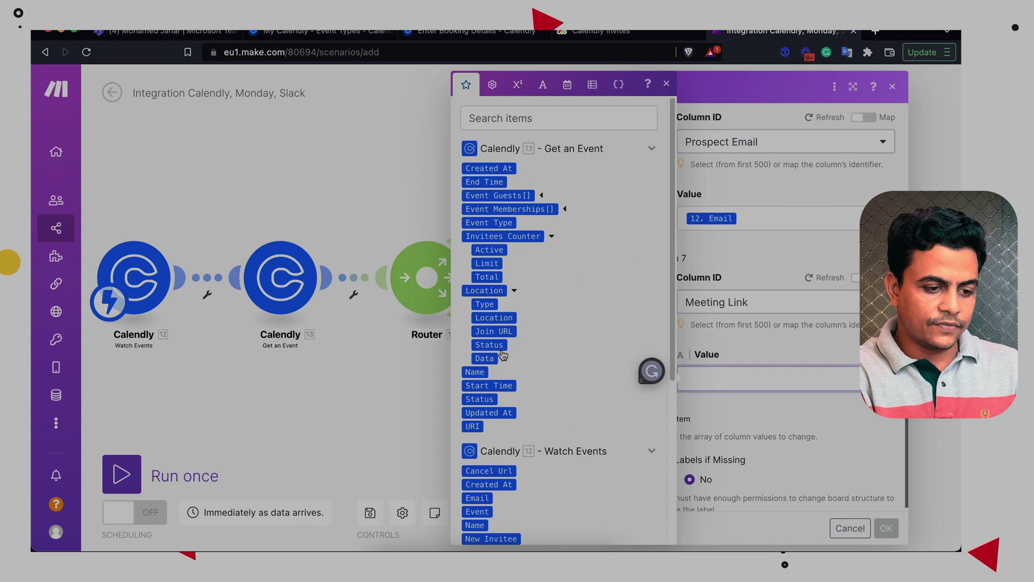
click(494, 331)
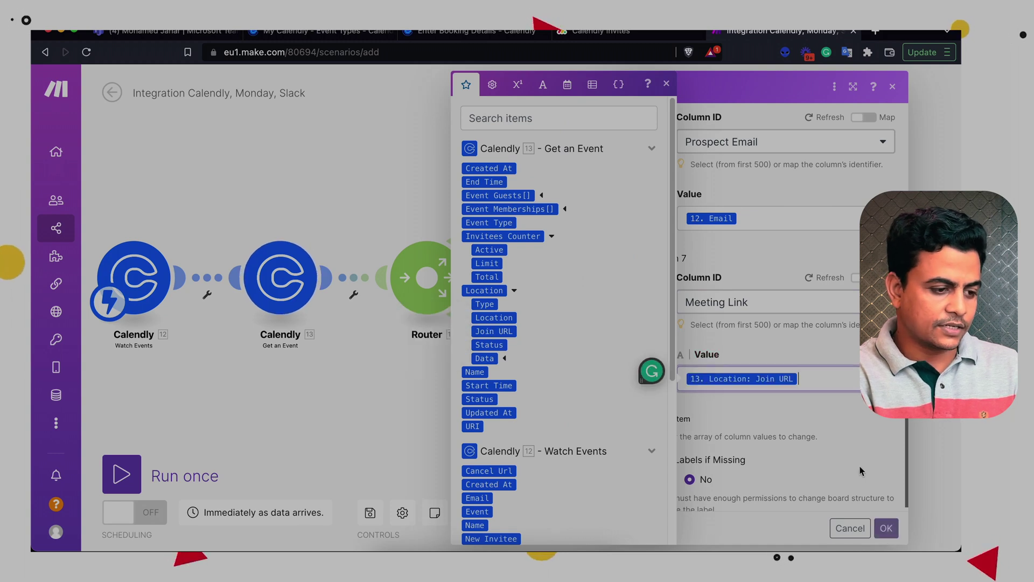
click(860, 470)
click(886, 528)
Add a seventh column value item to the bottom Monday 17 module
click(583, 438)
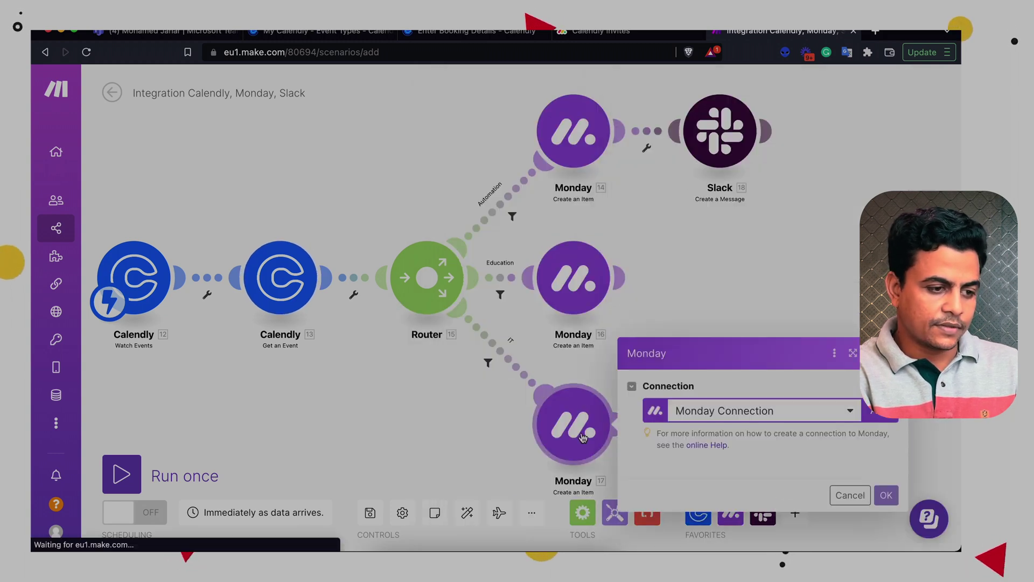
scroll(700, 377, down, 15)
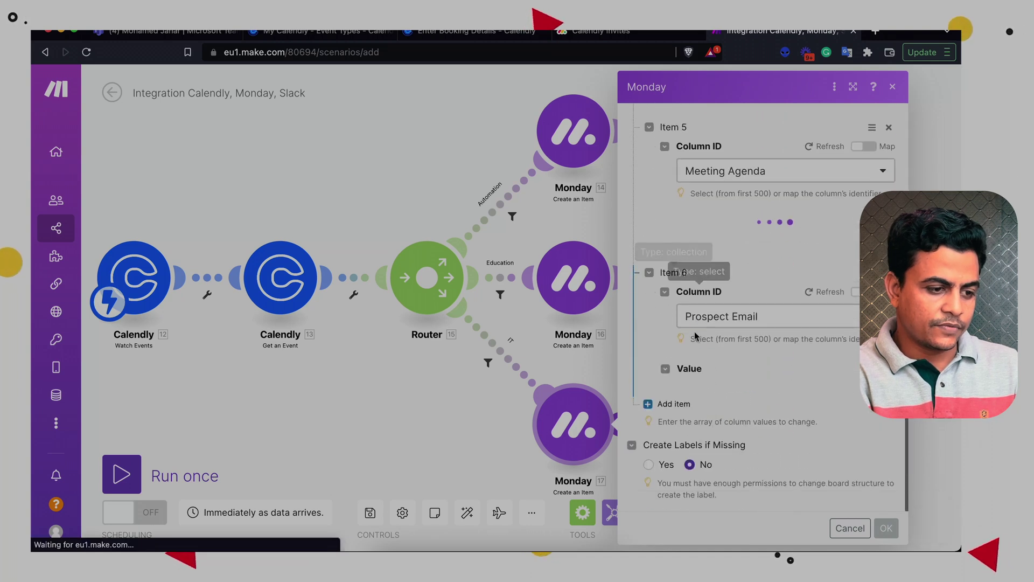
scroll(695, 377, down, 5)
click(674, 401)
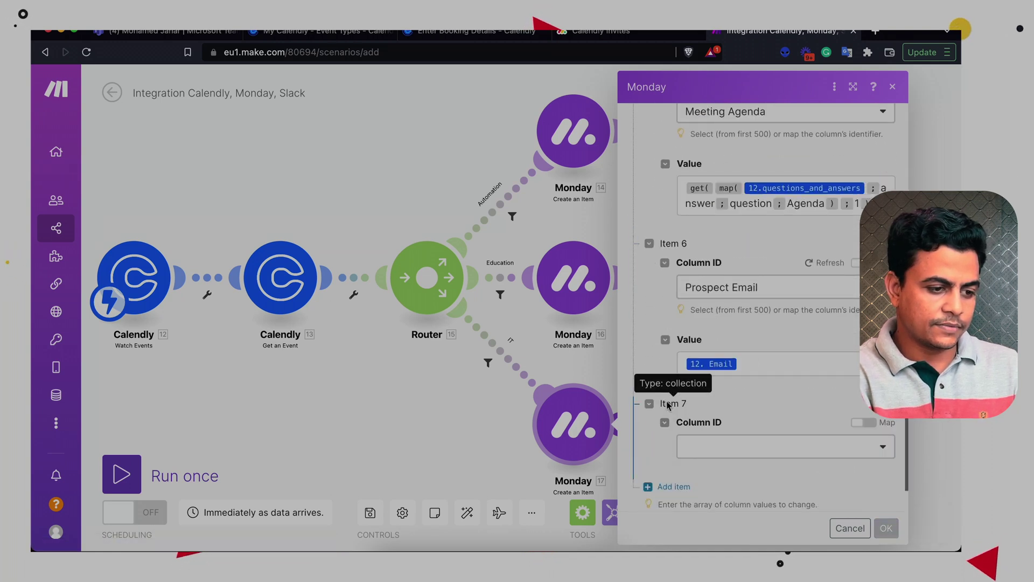
click(721, 449)
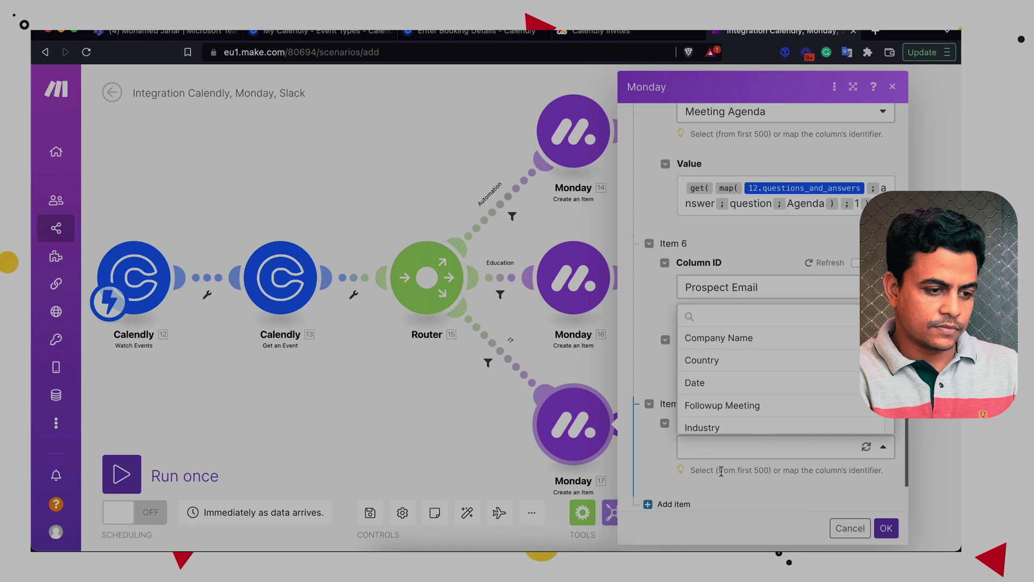
Set the column to Meeting Link with Location: Join URL as its value and save Monday 17
scroll(706, 418, down, 3)
click(706, 356)
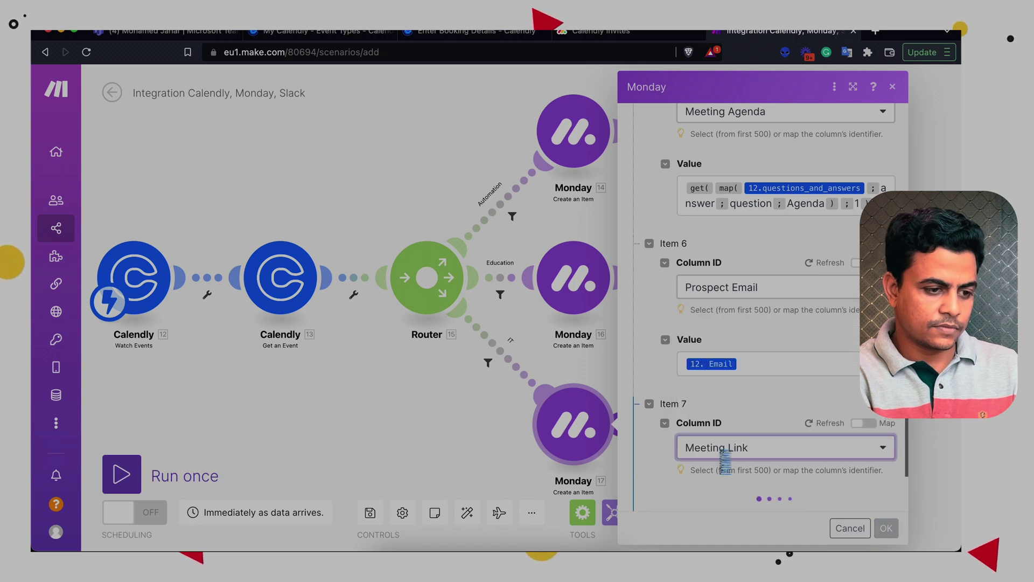
scroll(727, 431, down, 3)
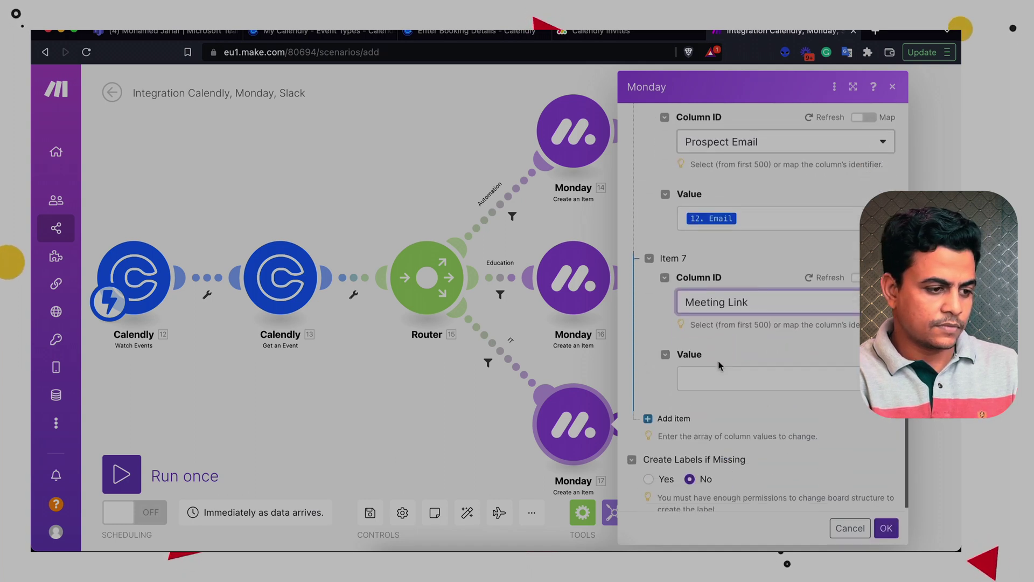
click(719, 378)
drag(503, 336, 722, 378)
click(453, 399)
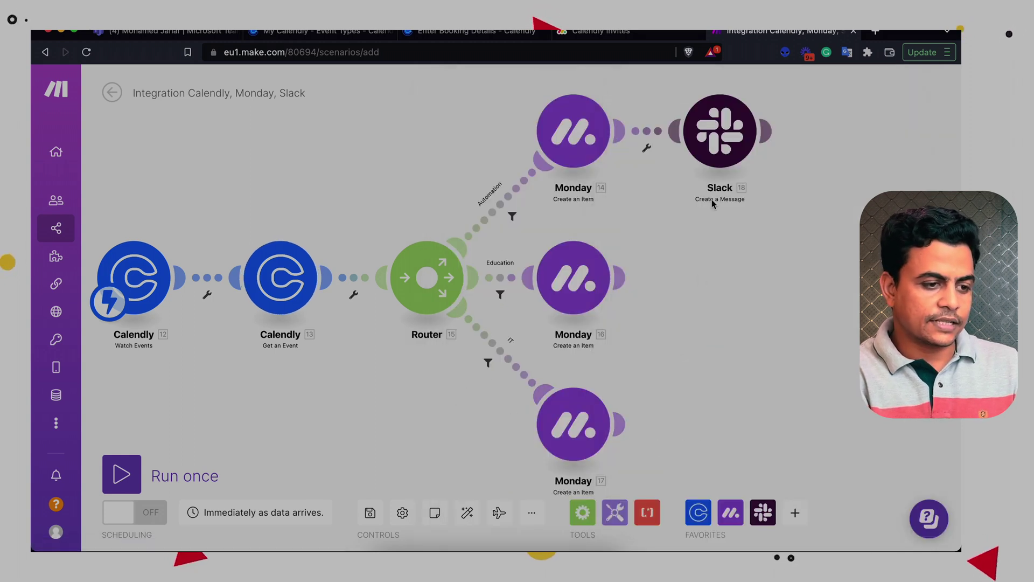
right_click(714, 158)
Clone the Slack step after Monday 16 and again after Monday 17, then auto-align
click(733, 259)
click(742, 303)
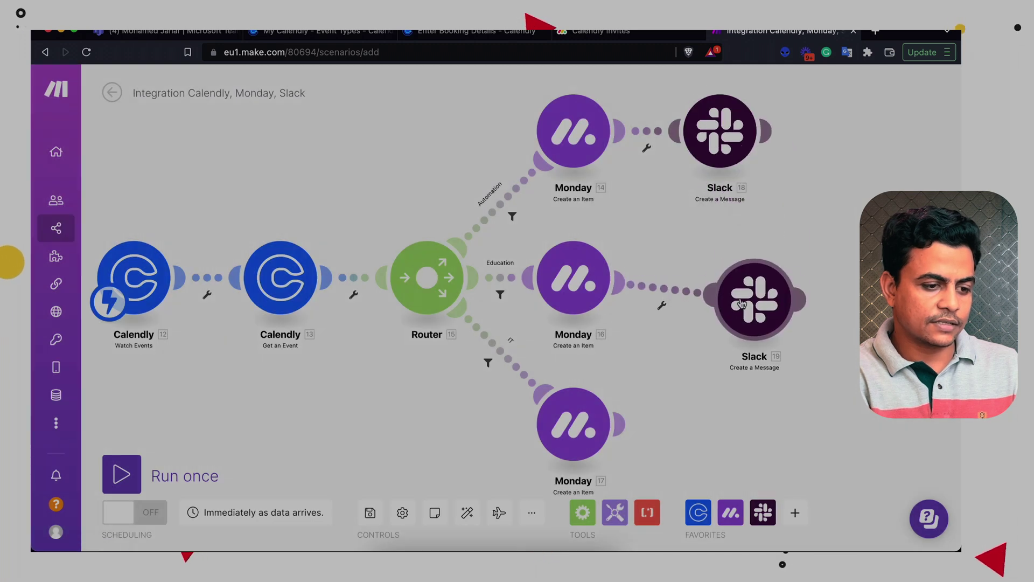
right_click(743, 303)
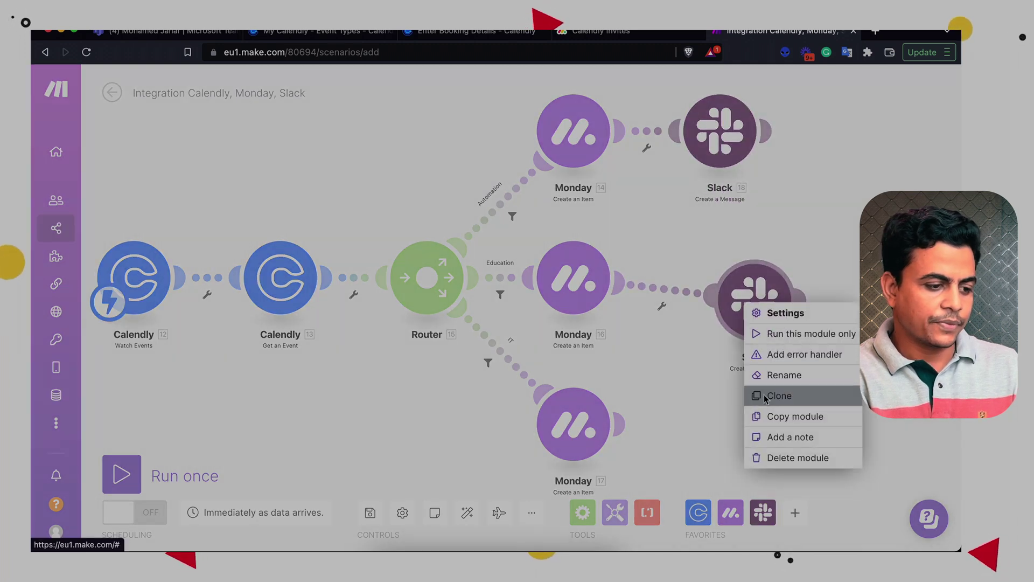
click(764, 394)
click(788, 424)
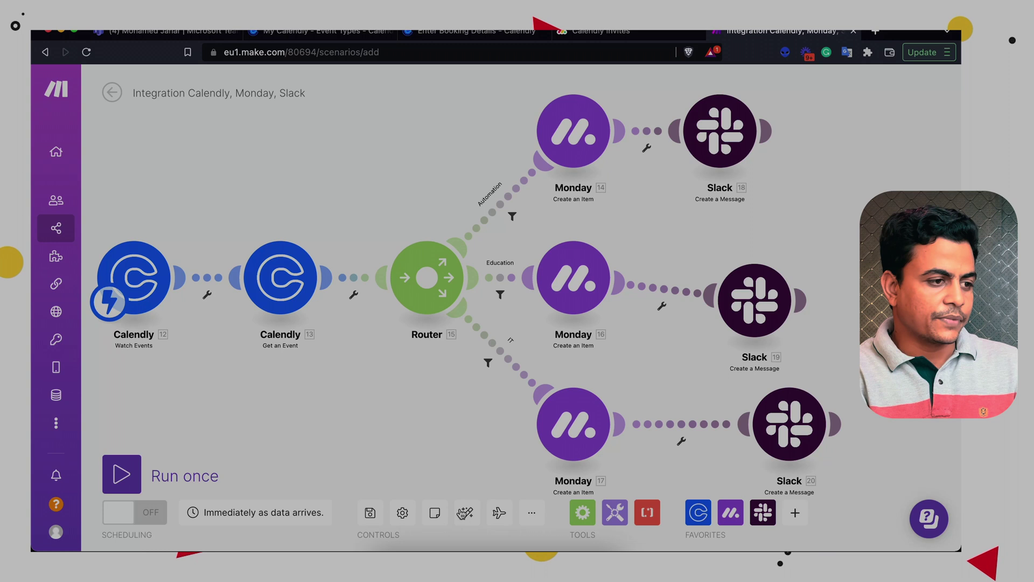
click(463, 513)
Look over the Calendly booking form, then return to the Make scenario
click(468, 31)
scroll(465, 139, up, 2)
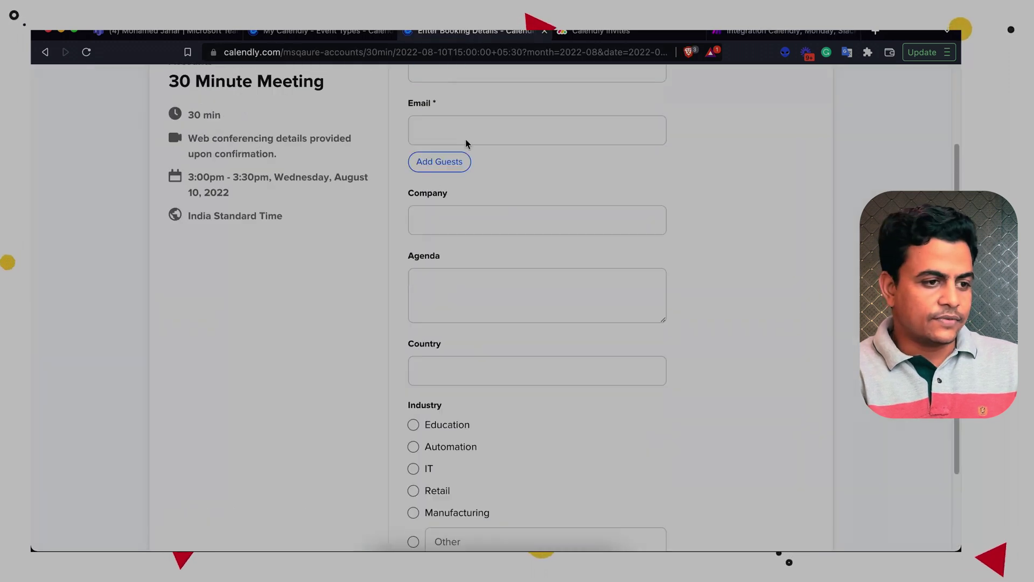
scroll(466, 141, up, 2)
click(737, 34)
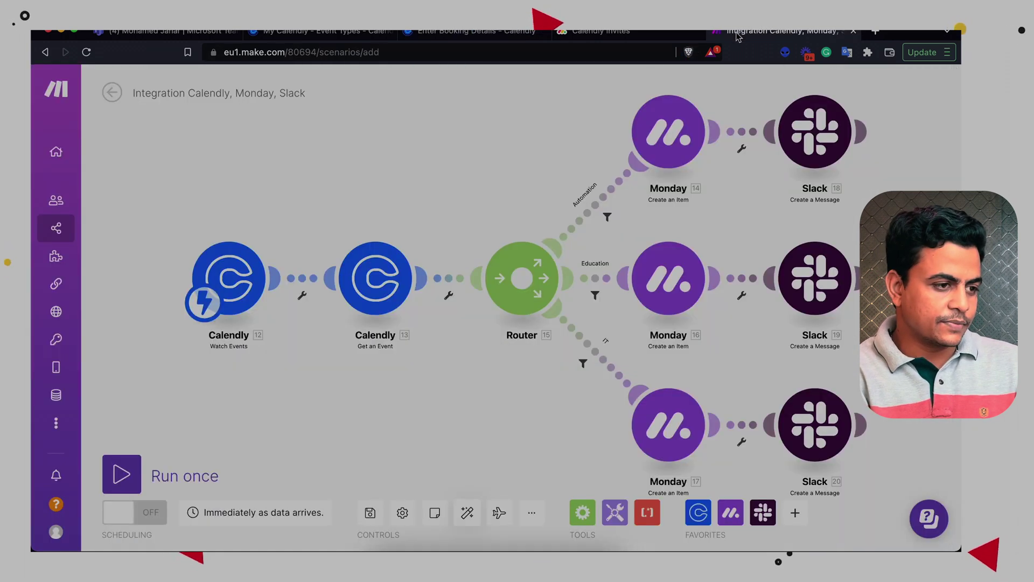
Fill the Calendly form's name and e-mail fields from autofill
click(445, 34)
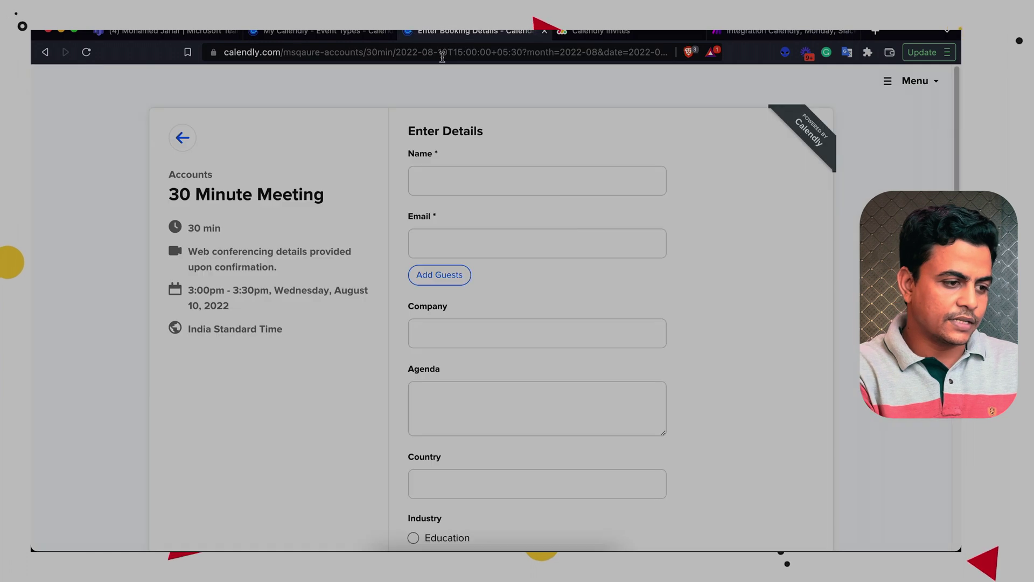
click(439, 177)
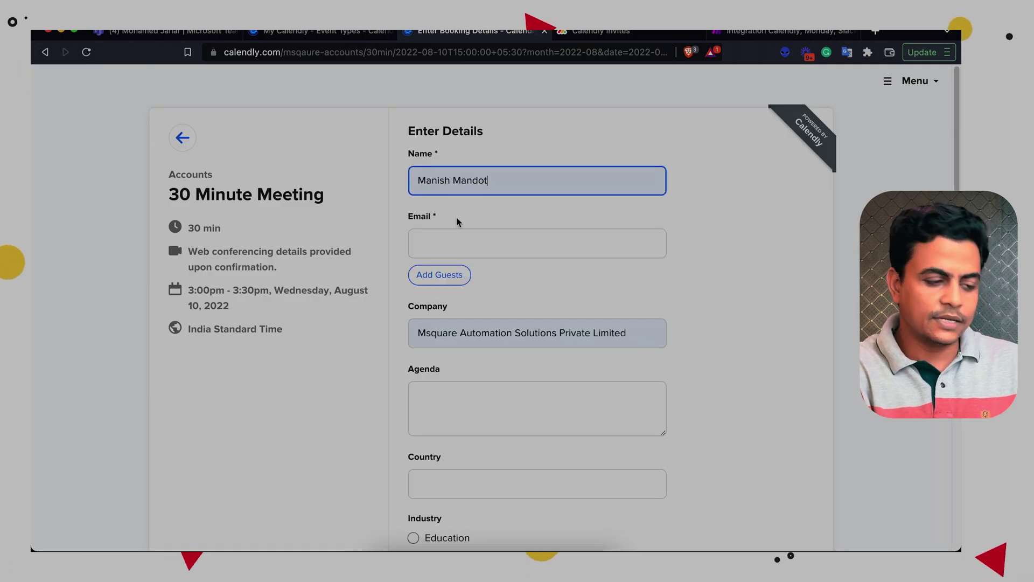
click(457, 240)
click(457, 274)
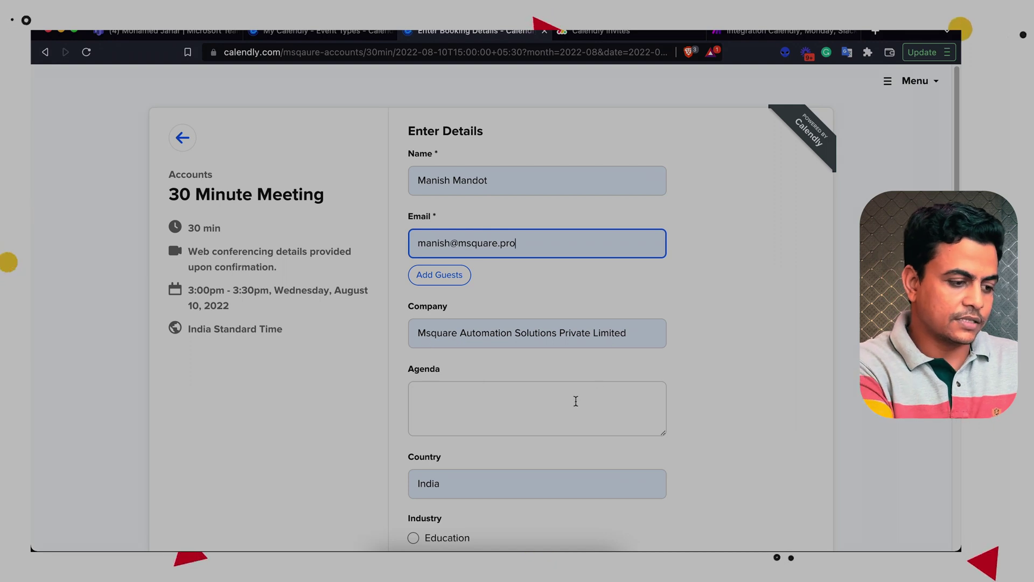
Enter the agenda 'This is a ducatition', choose Education as industry, and schedule the event
click(529, 410)
text(This is)
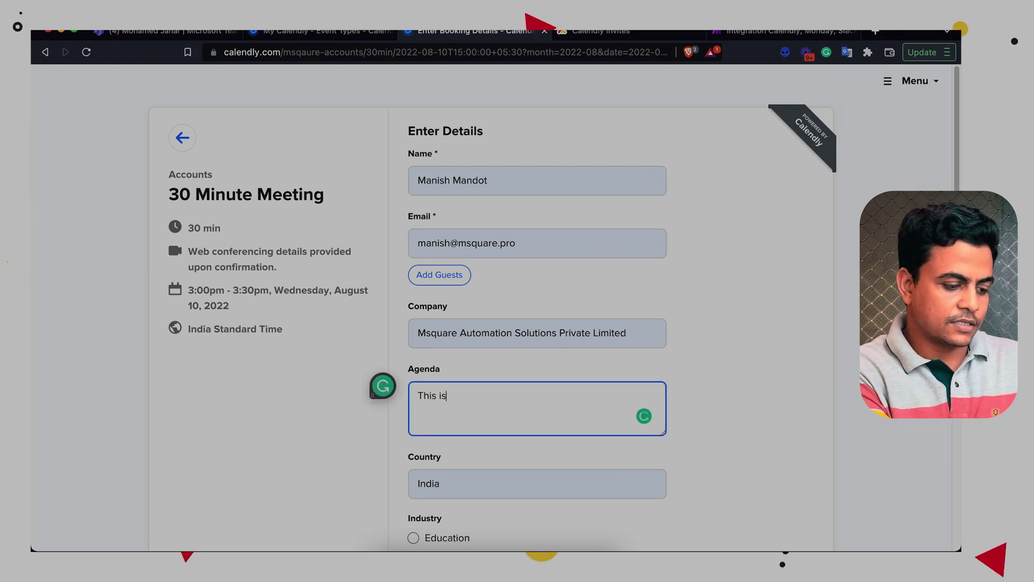
text( a test meeti)
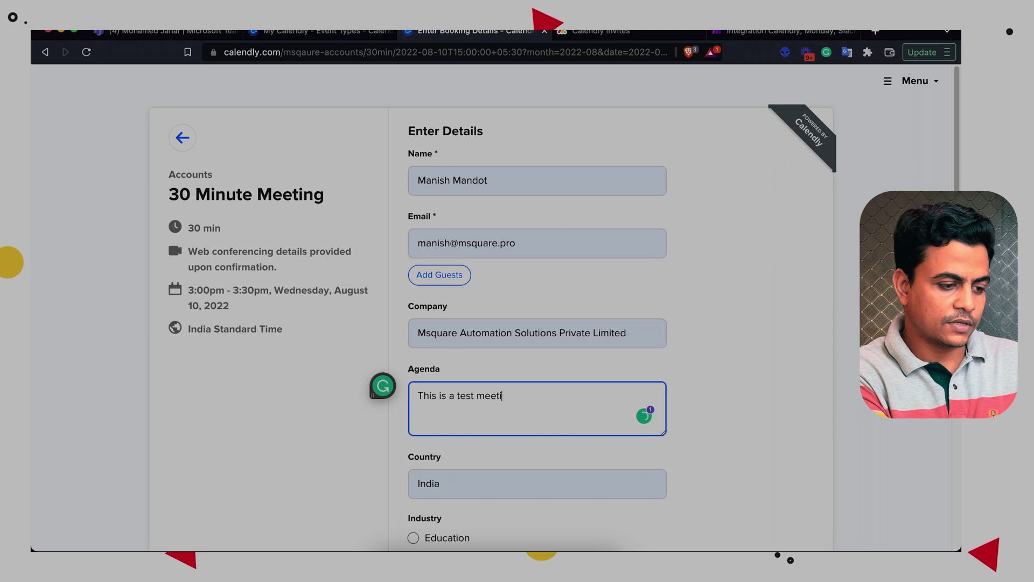
text(ng for Education industry automa)
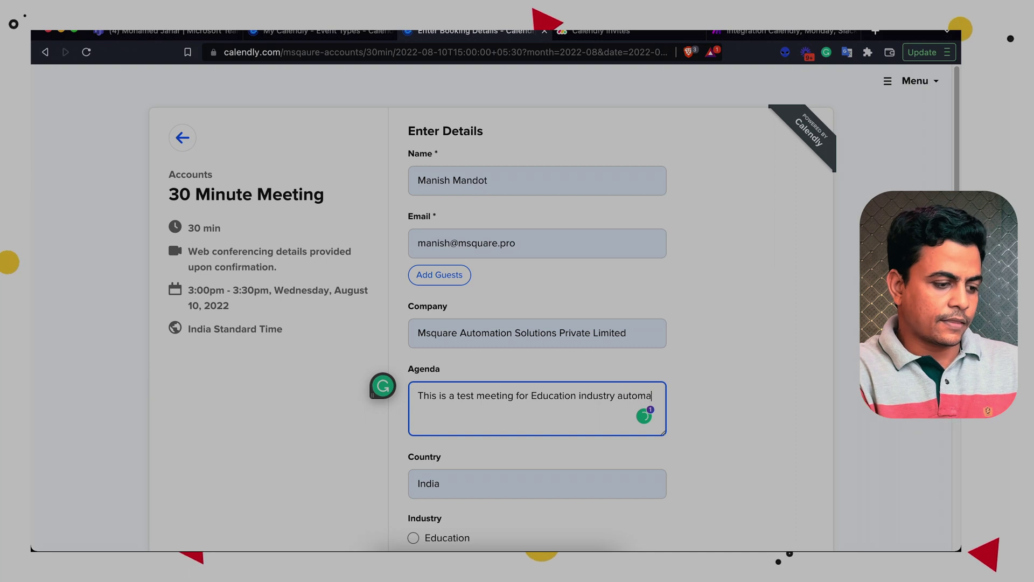
text(tion)
key(Tab)
click(374, 480)
scroll(414, 429, down, 3)
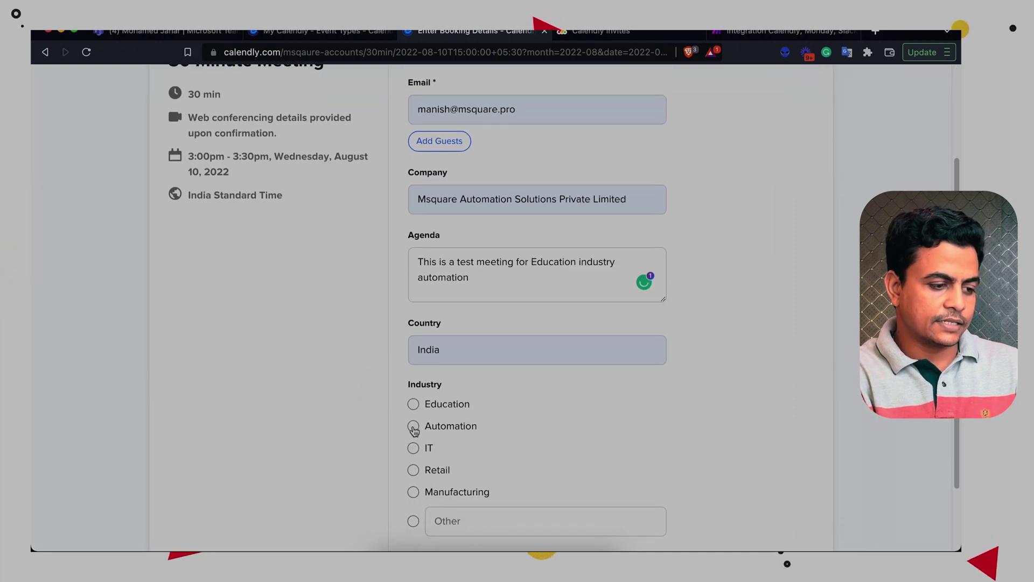
scroll(414, 410, down, 2)
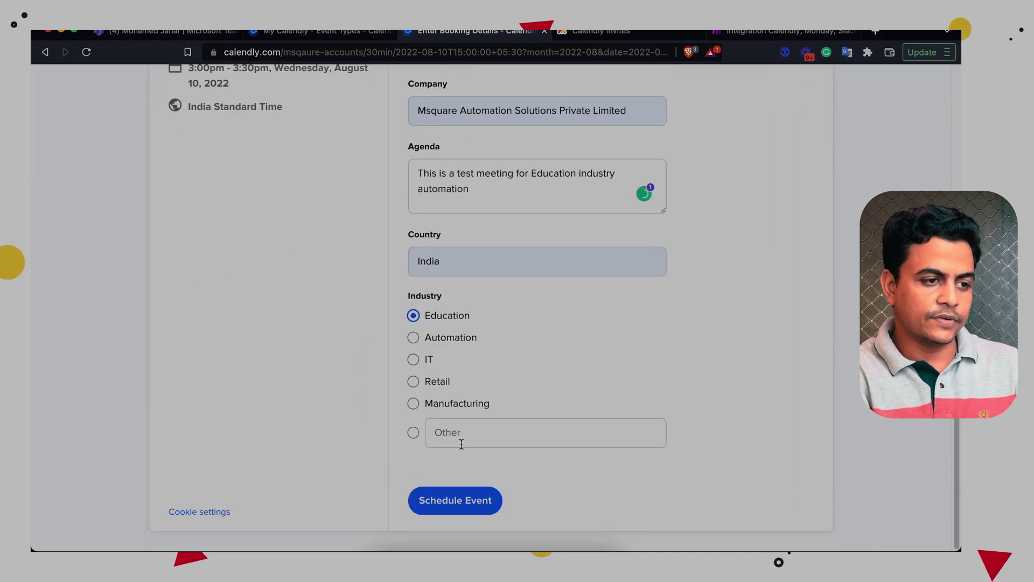
click(472, 503)
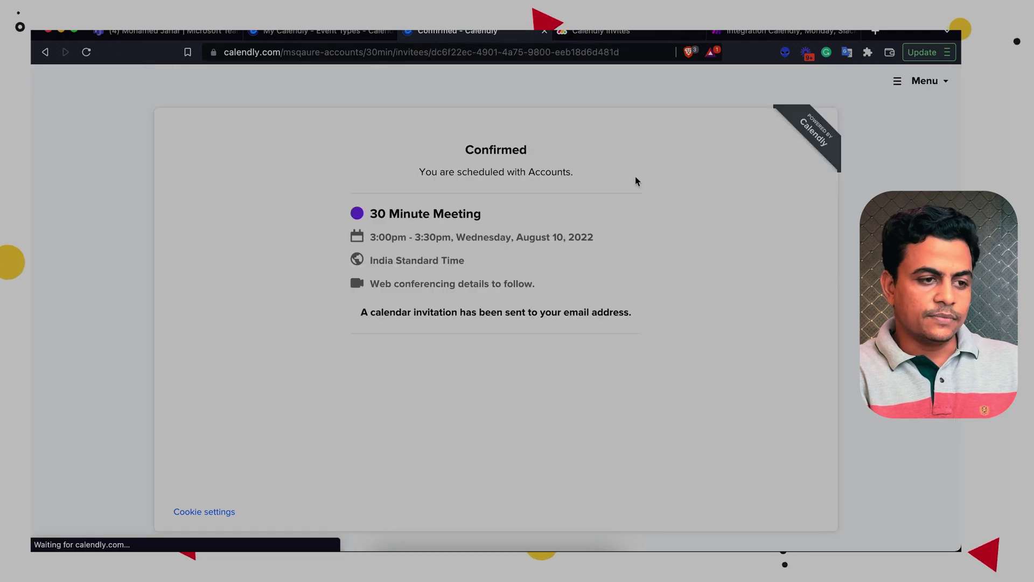
Run the scenario once, processing the queued Education booking, then view the Calendly Invites board
click(782, 33)
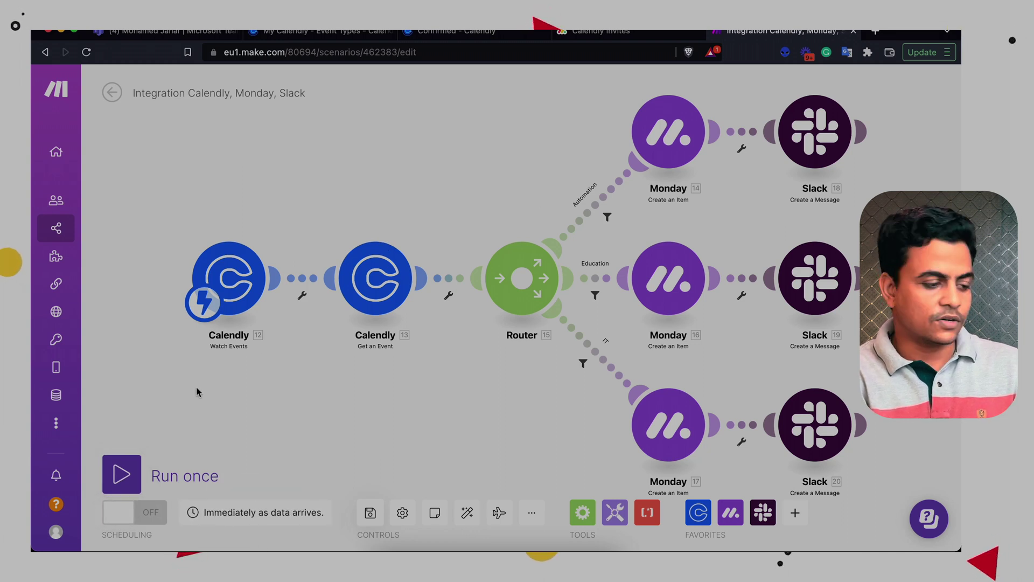
click(121, 475)
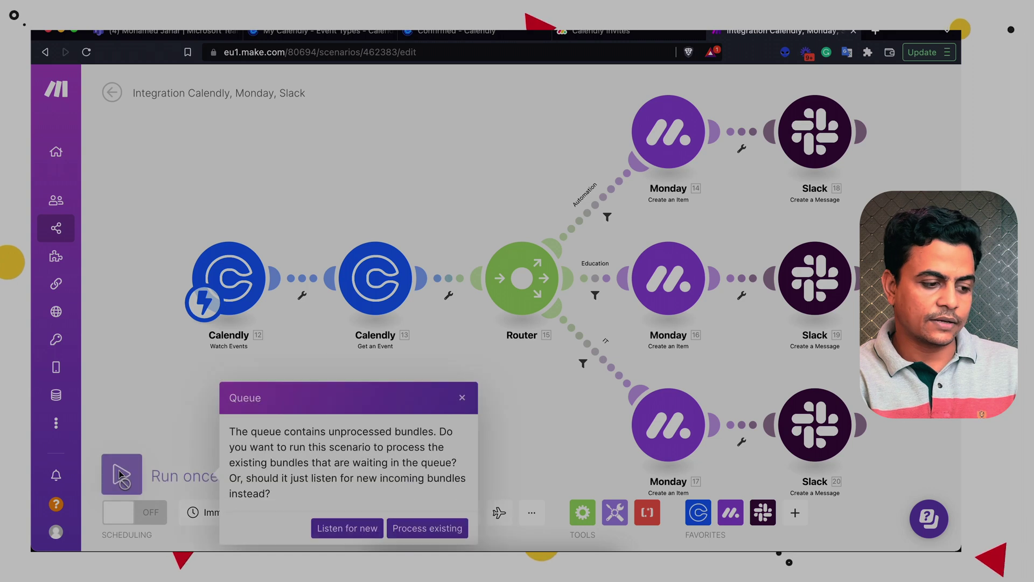
click(416, 530)
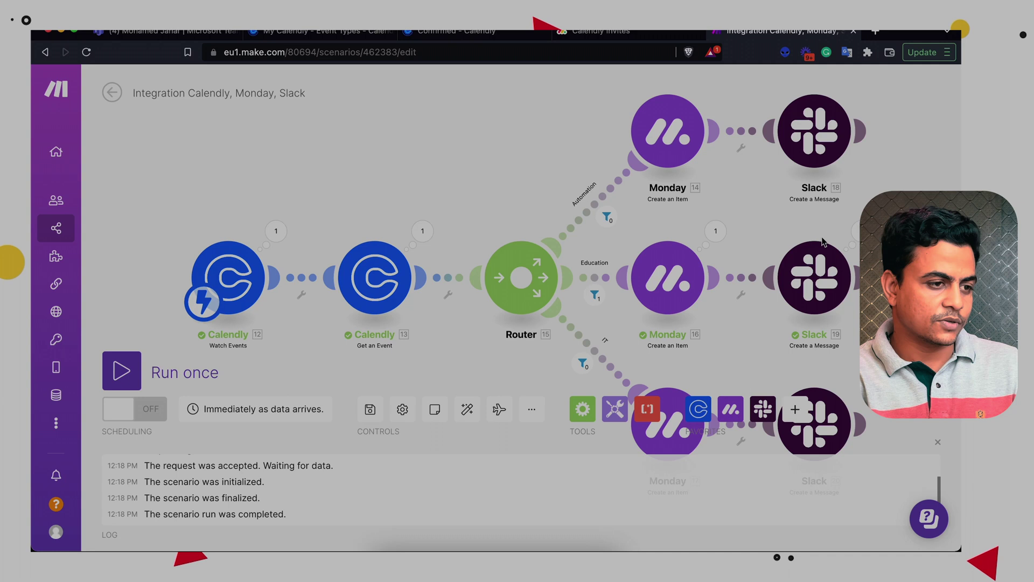
click(606, 37)
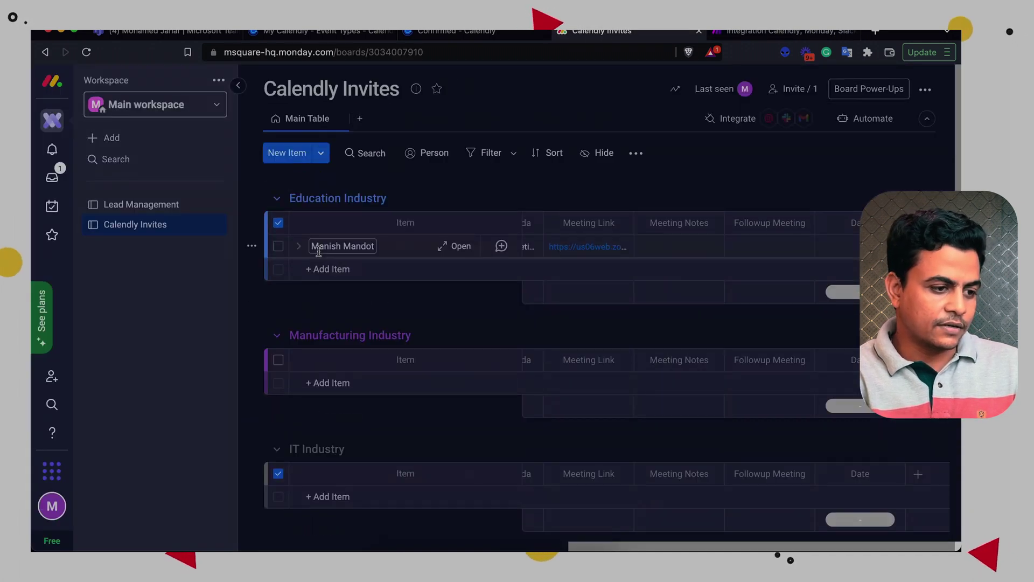
scroll(607, 269, left, 10)
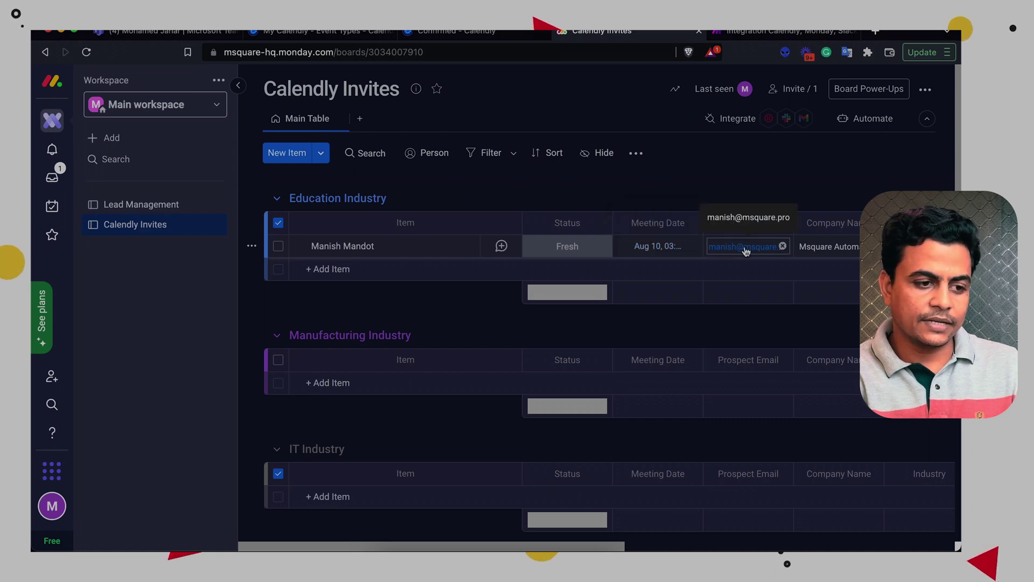
scroll(820, 246, right, 2)
scroll(819, 247, right, 8)
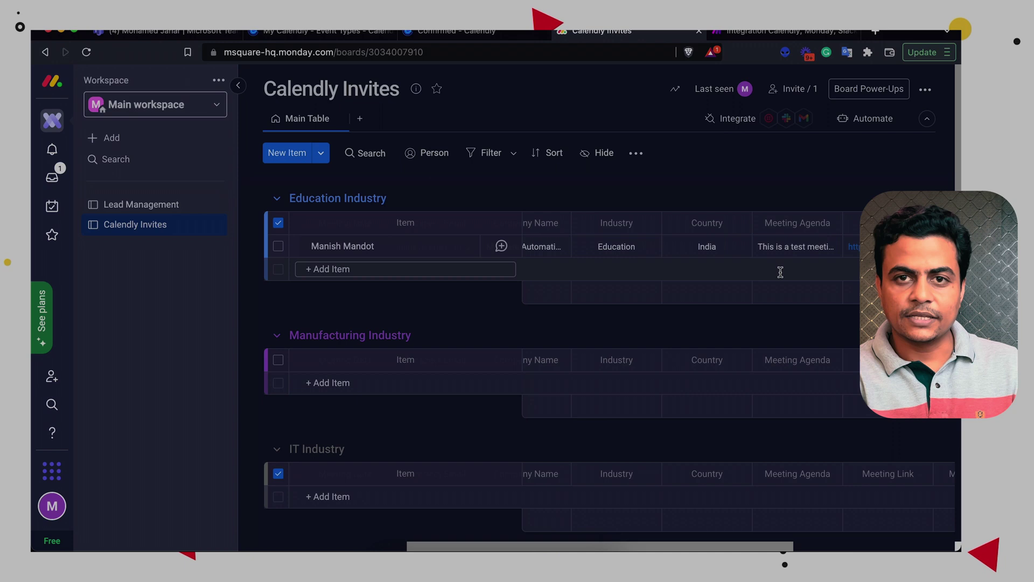
scroll(778, 269, right, 4)
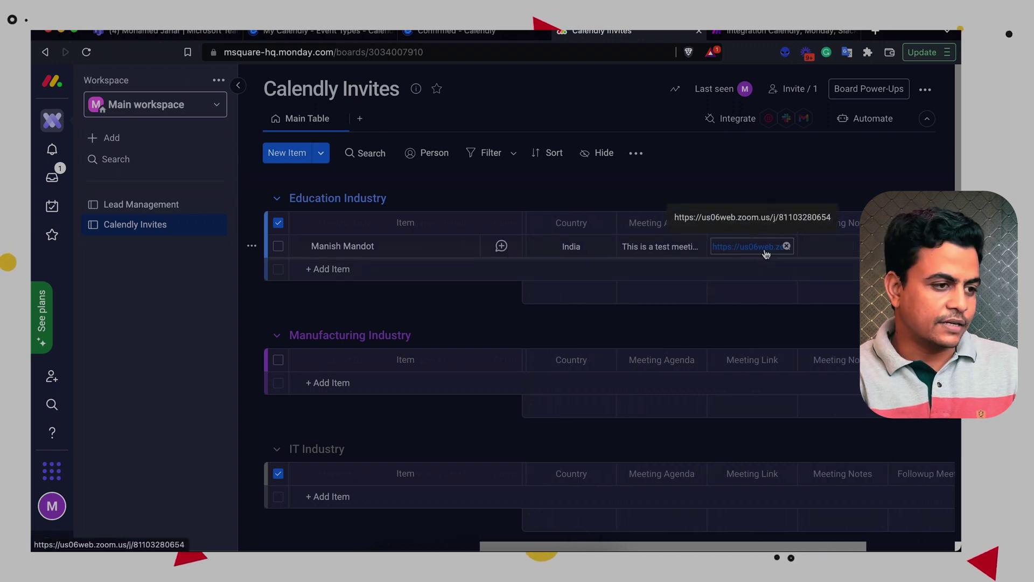
Open the 30 Minute Meeting booking page in a new tab, then bring Slack forward
click(469, 32)
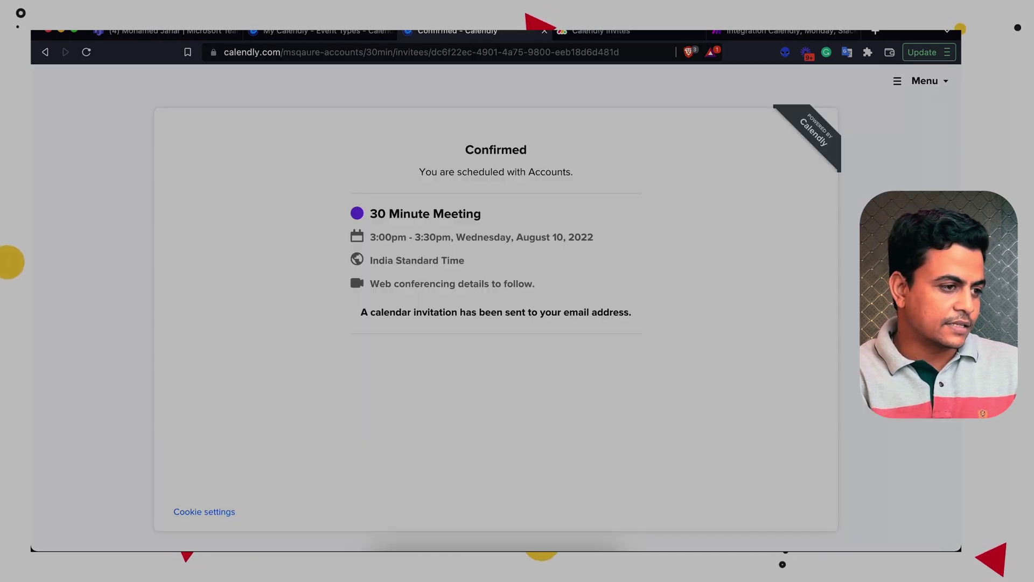
click(334, 34)
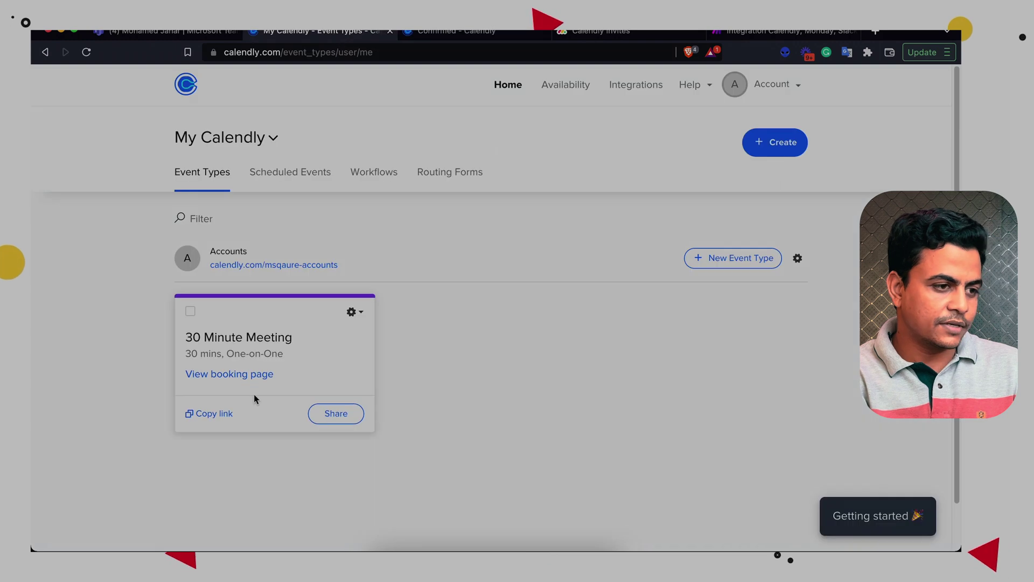
click(231, 372)
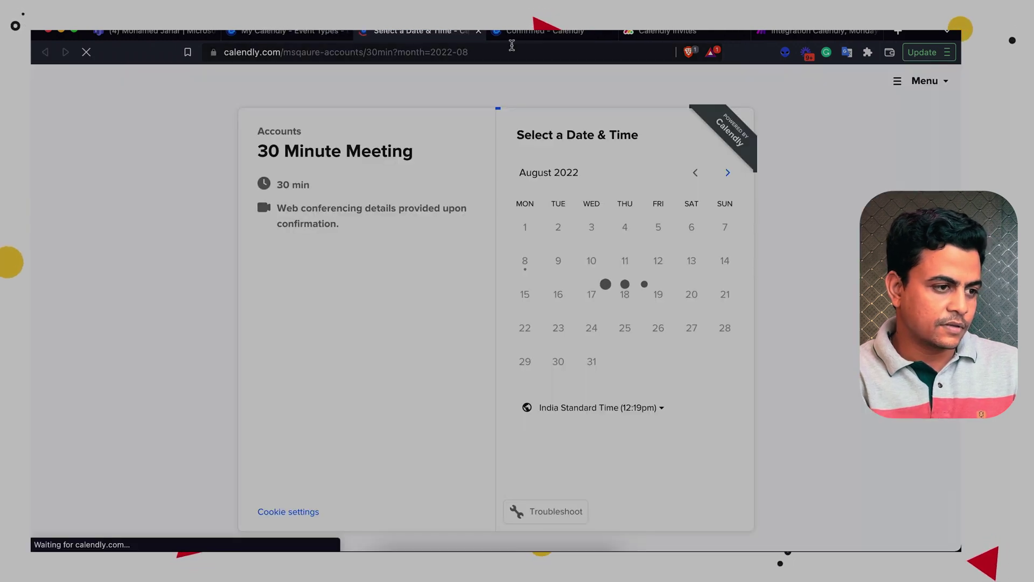
drag(431, 38, 522, 36)
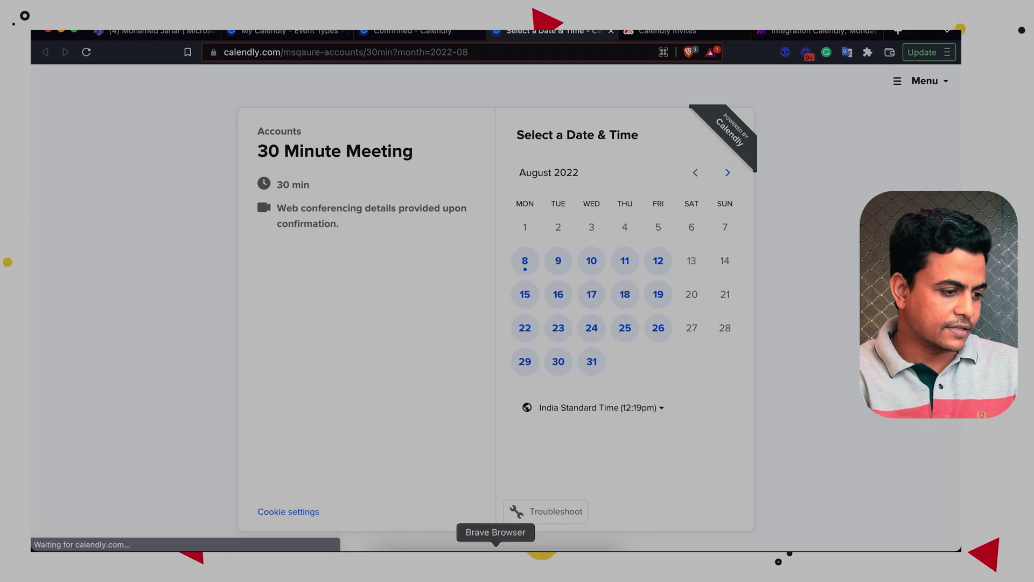
click(445, 563)
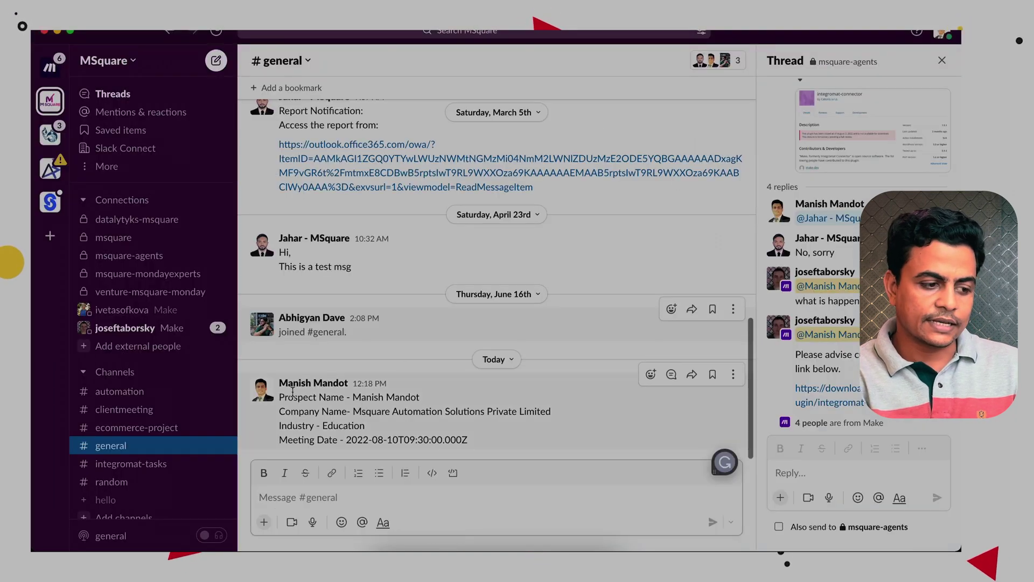
Review the Education booking message in #general and dismiss the notification
drag(294, 394, 459, 442)
click(354, 417)
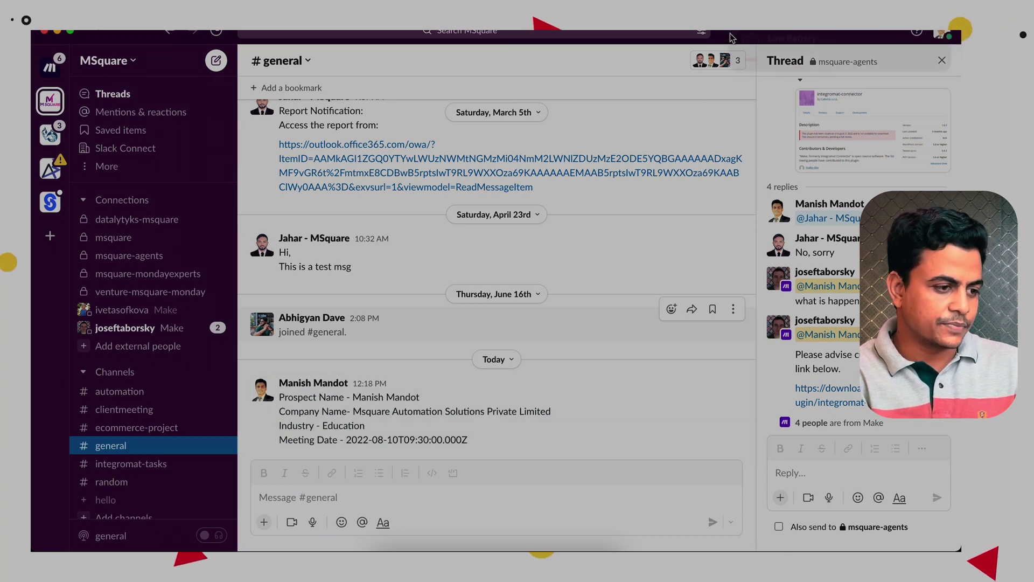
click(731, 37)
Choose the Tuesday, August 30 4:30pm slot for the 30 Minute Meeting
key(super+Tab)
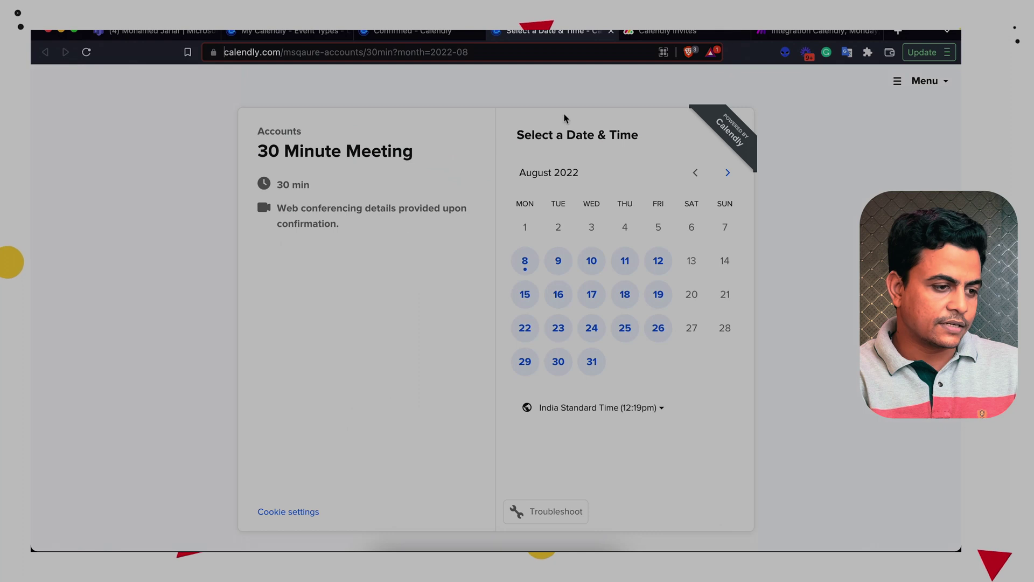
click(560, 367)
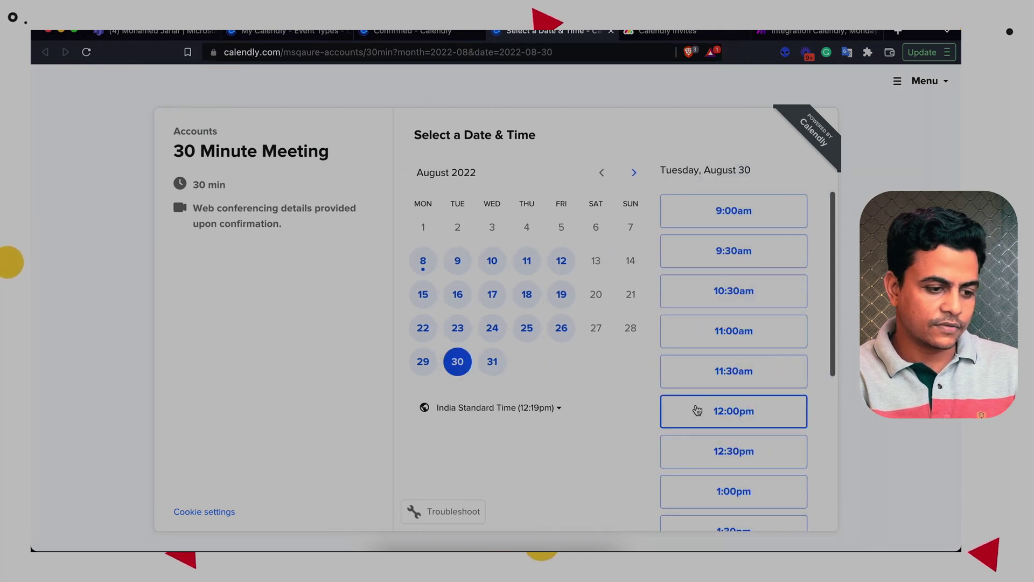
scroll(695, 411, down, 5)
click(717, 497)
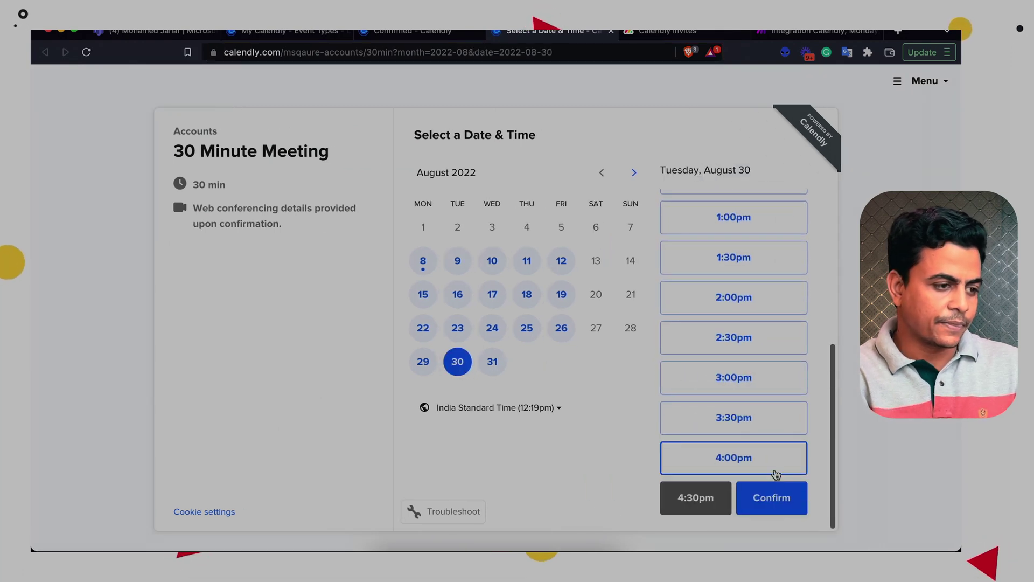
click(774, 497)
Fill the form with saved contact details, agenda 'Automation Industry meeting', industry Automation, and schedule
click(458, 168)
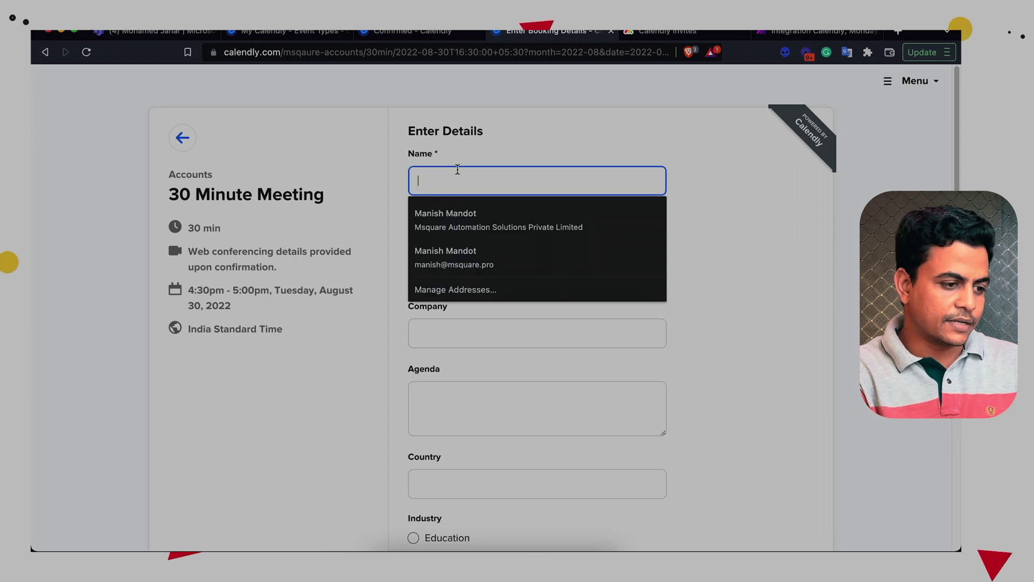
click(457, 221)
click(455, 250)
click(455, 272)
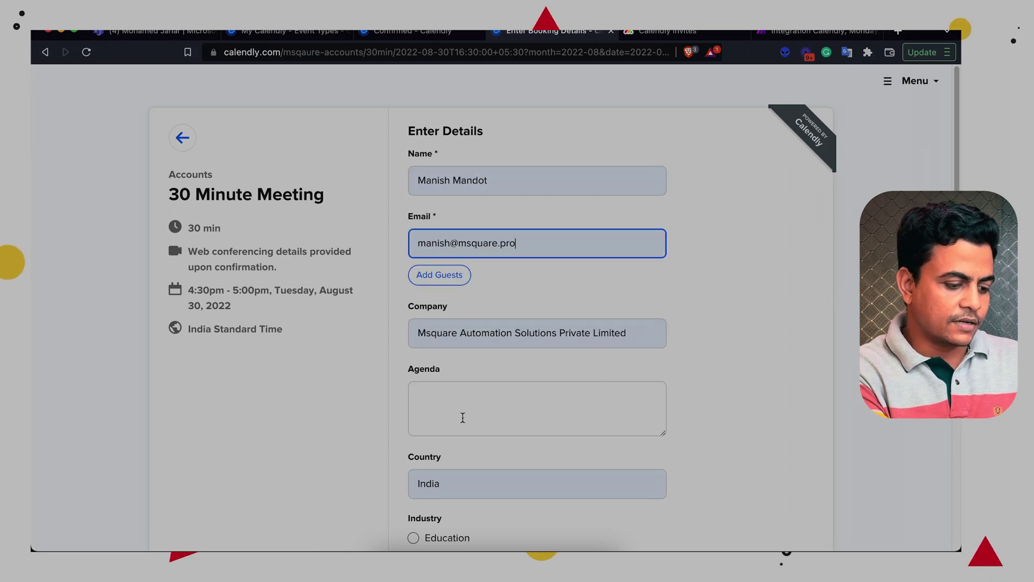
click(462, 417)
text(Auto)
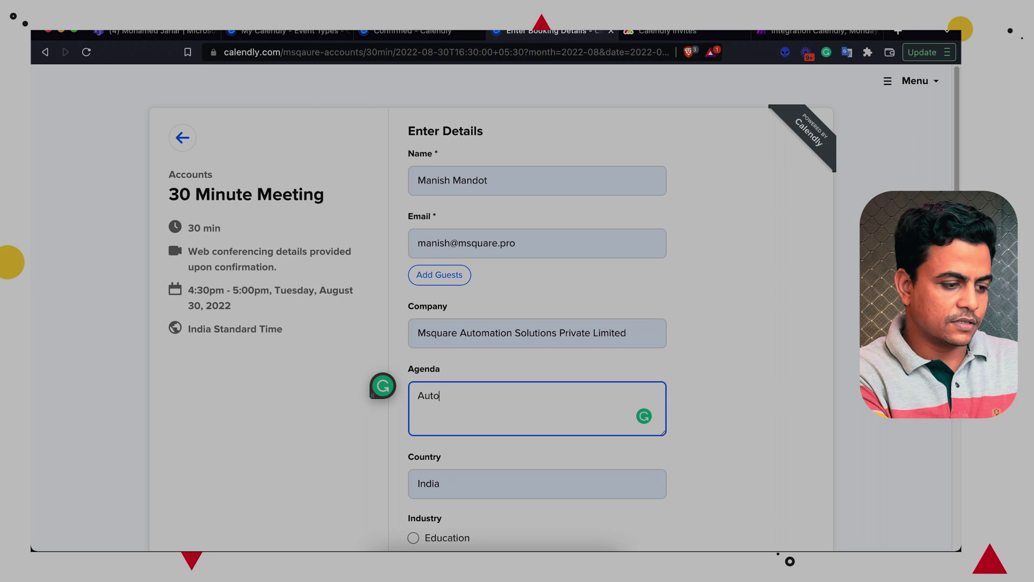
text(mation Industruy)
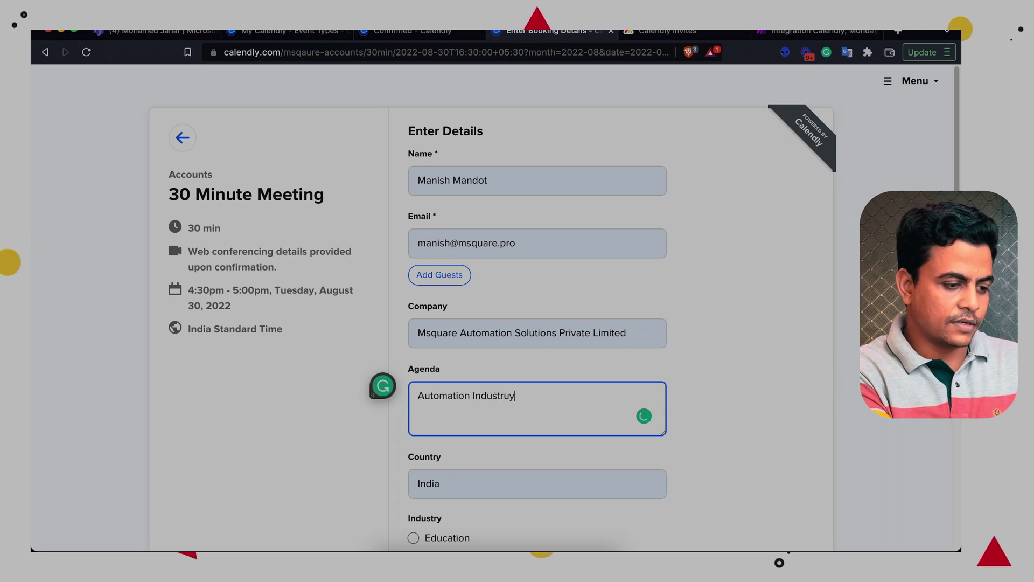
key(BackSpace)
key(BackSpace)
text(y meeting)
key(Tab)
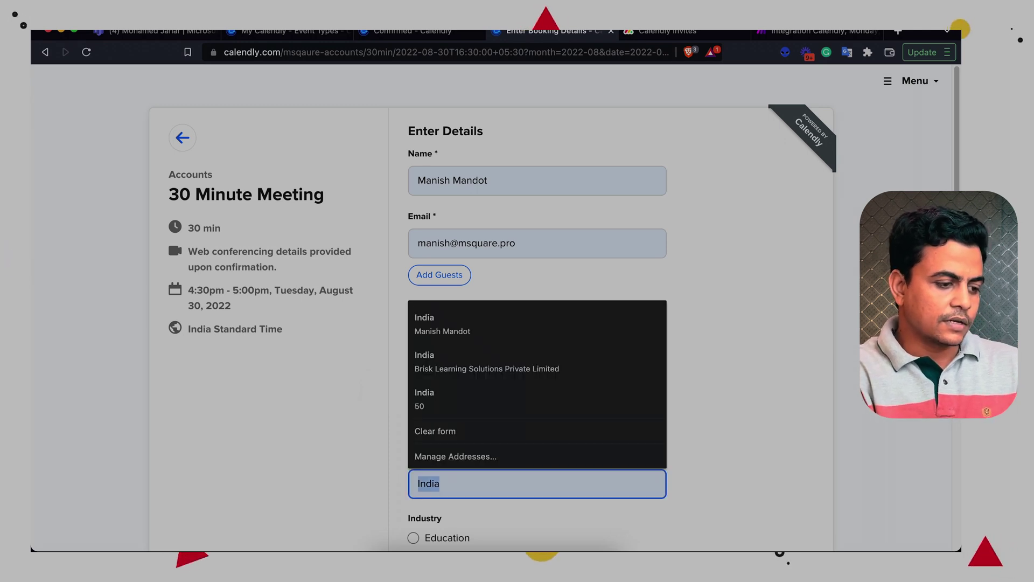
scroll(417, 395, down, 5)
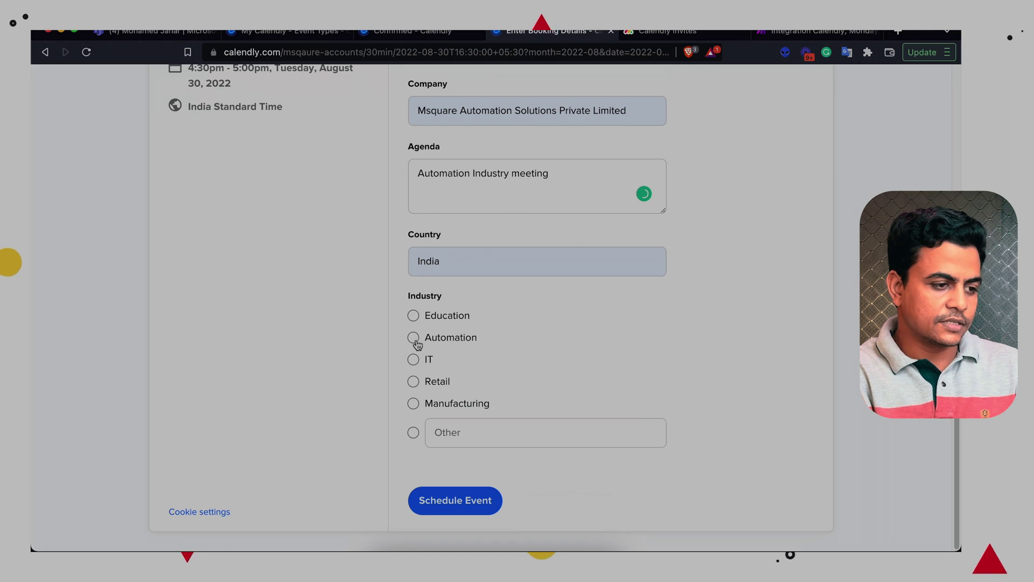
click(413, 338)
click(455, 504)
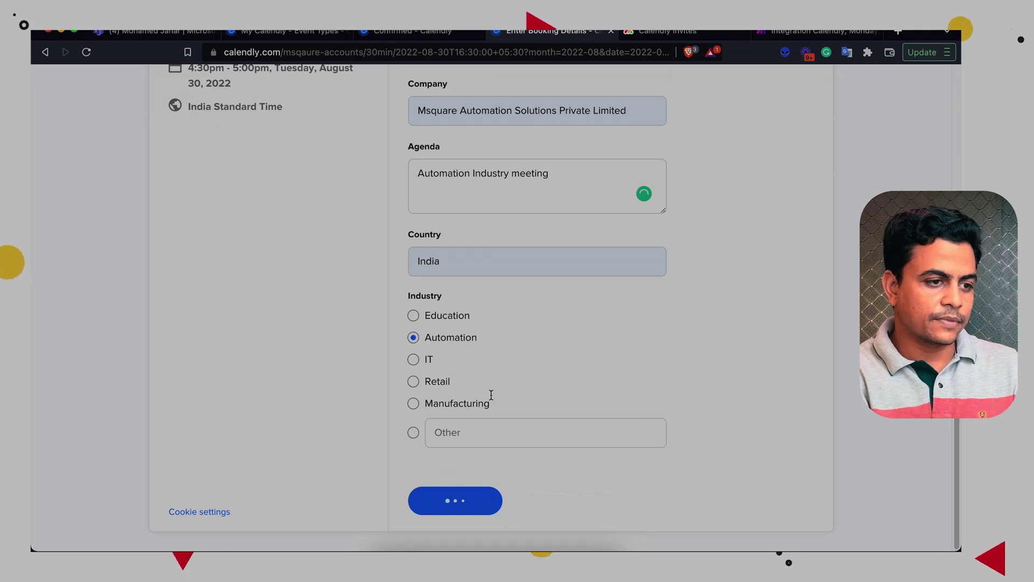
Run the scenario once on the August 30 booking and view it in monday.com's Automation group
click(789, 36)
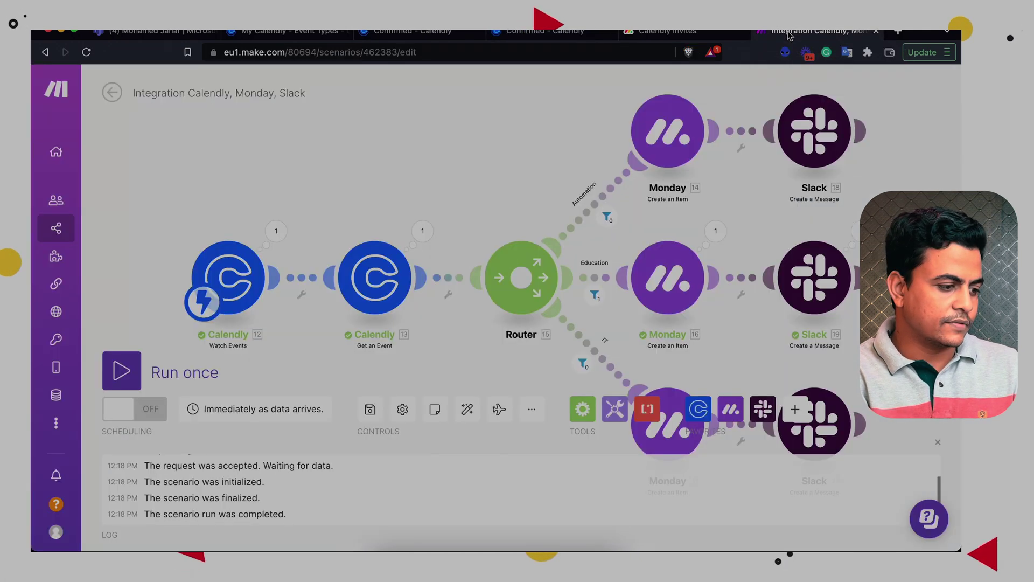
click(123, 373)
click(425, 433)
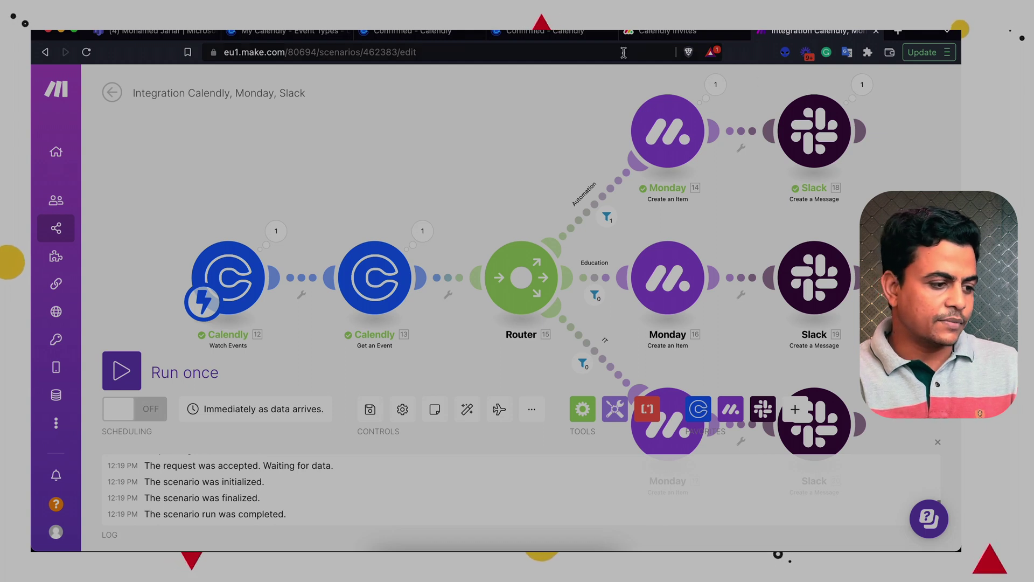
click(667, 31)
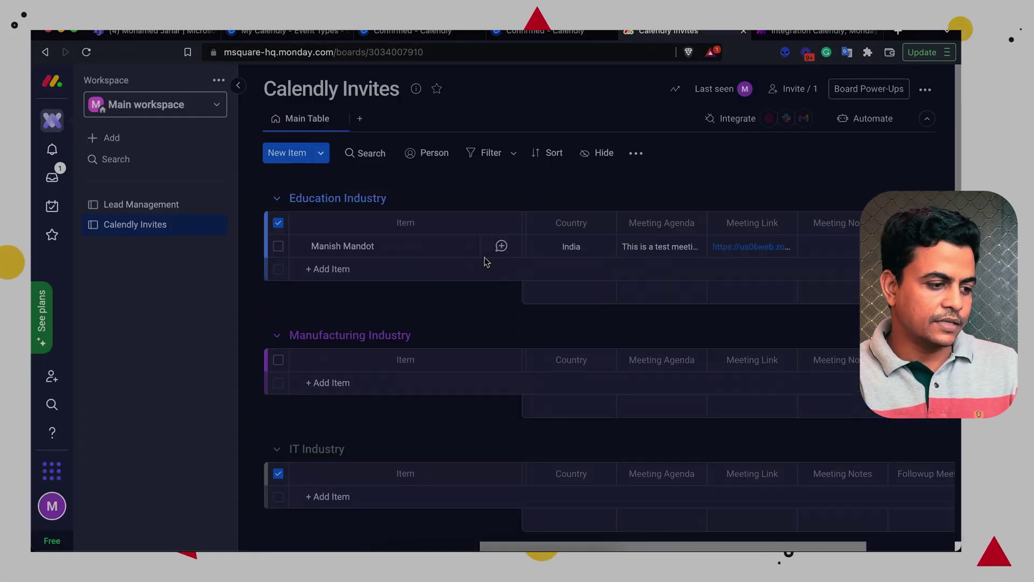
scroll(485, 261, down, 5)
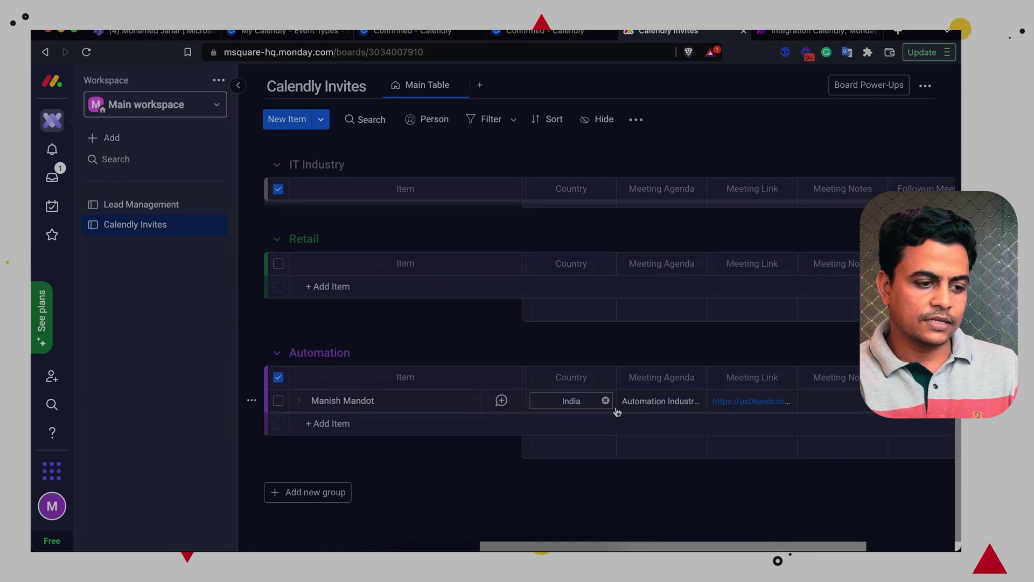
scroll(656, 401, left, 10)
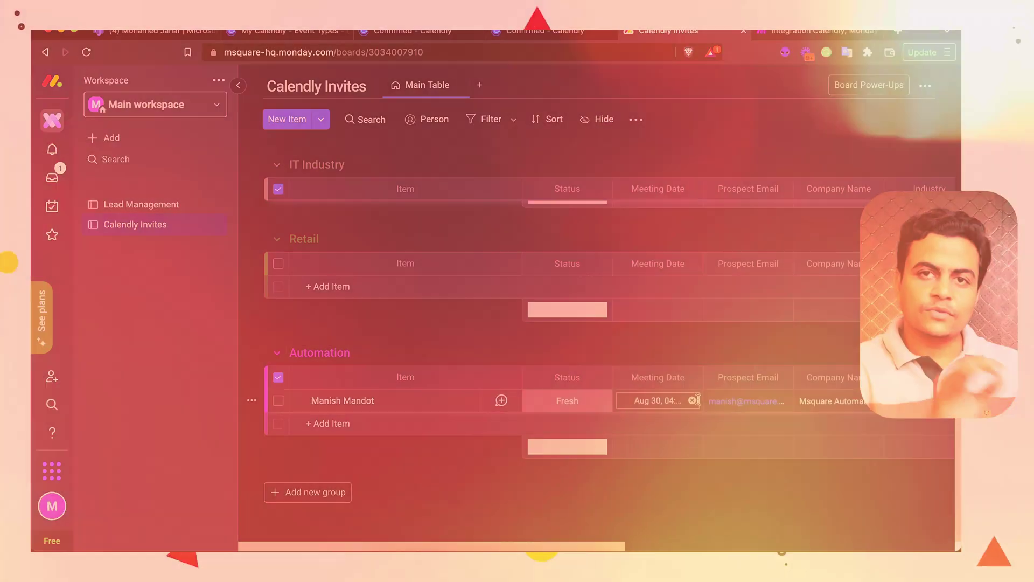